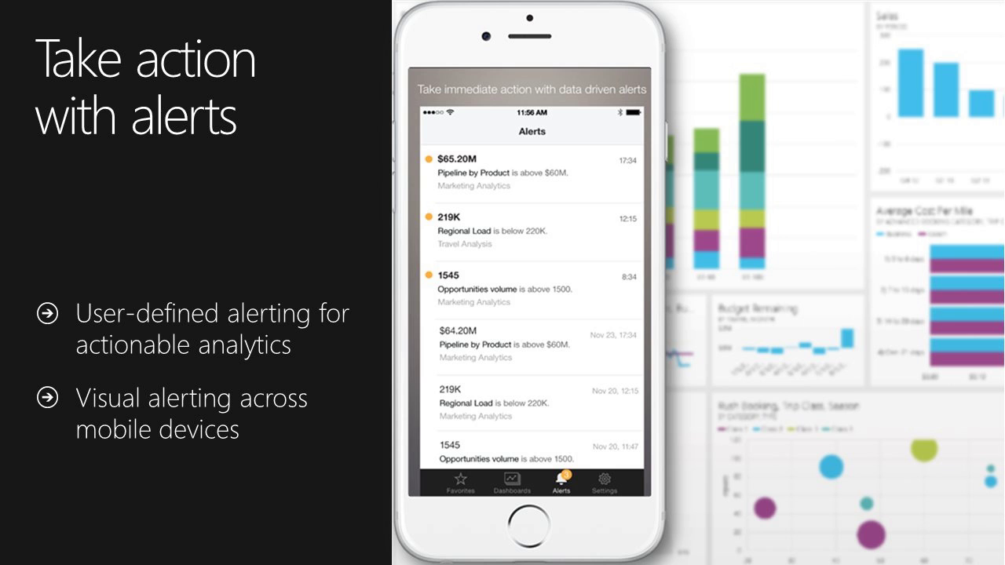
pyautogui.press('Right')
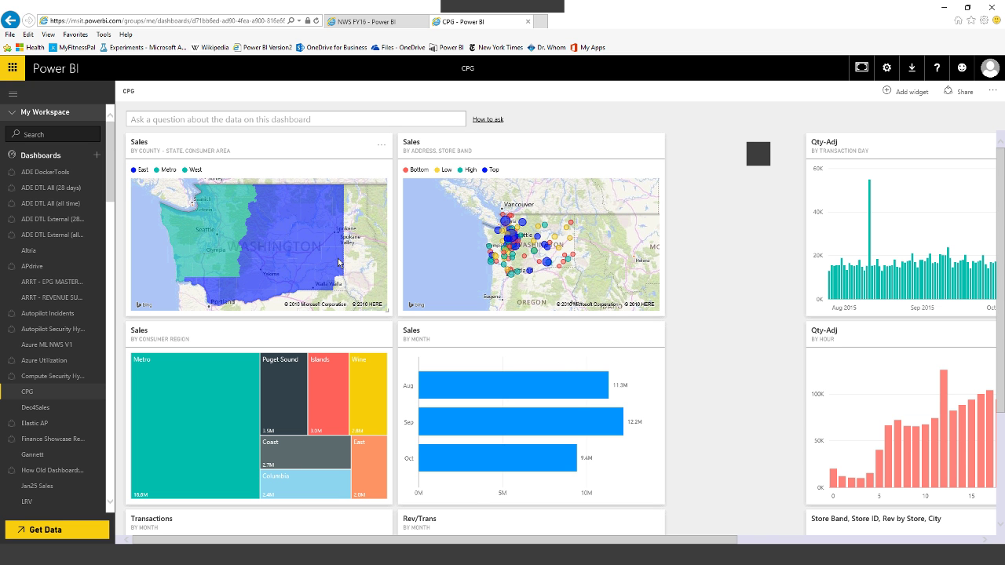
# - Switch from the CPG dashboard to the Overview page of the CPG V1 report in Power BI Desktop
pyautogui.moveTo(338, 262)
pyautogui.moveTo(223, 392)
pyautogui.click(265, 408)
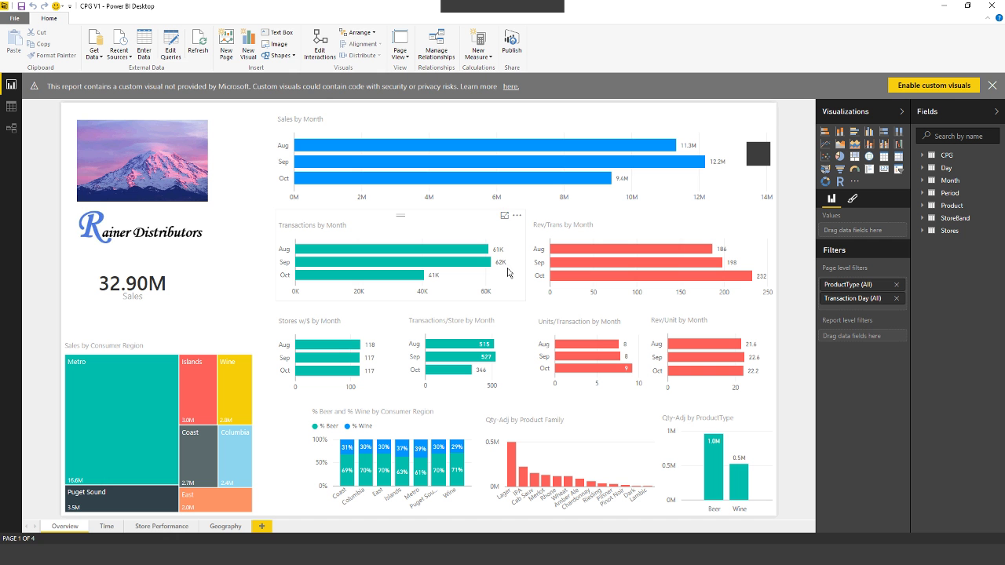
# - Highlight Metro in the Sales by Consumer Region treemap to cross-filter the Overview page, and clear the highlight
pyautogui.moveTo(334, 360)
pyautogui.moveTo(119, 416)
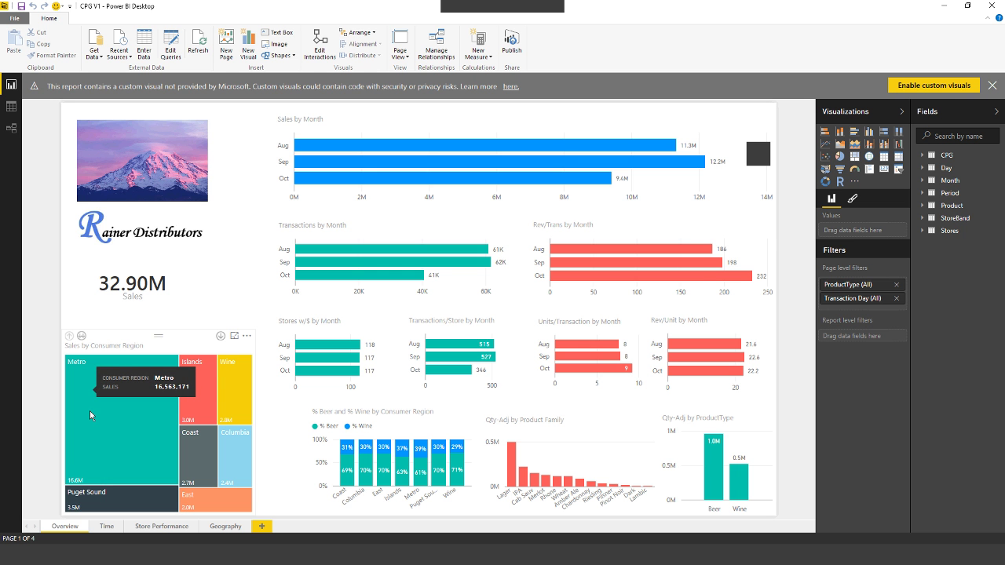
pyautogui.click(90, 410)
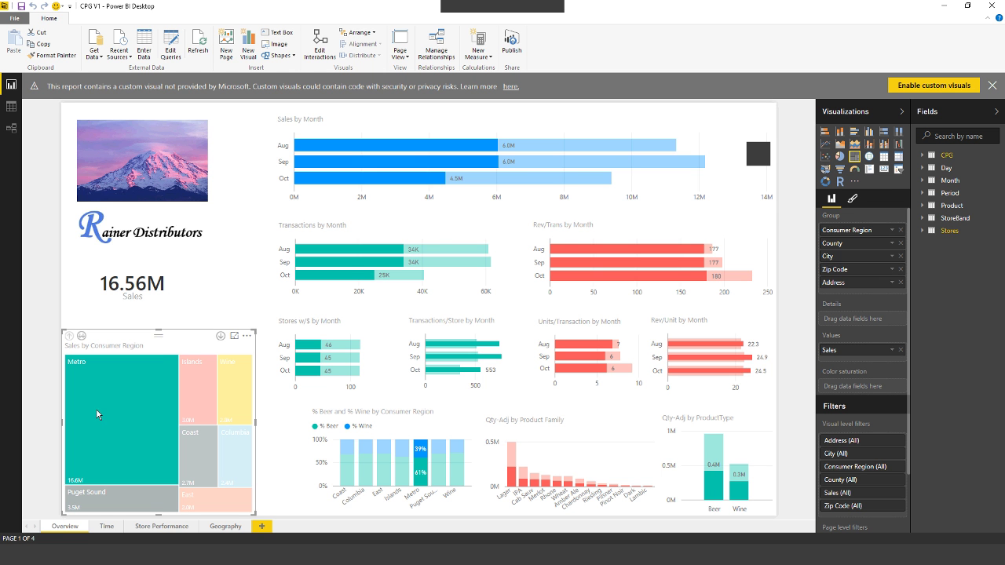
pyautogui.click(113, 410)
# - On the Time page, clear the page-level TransactionID filter that excludes 3629
pyautogui.click(106, 525)
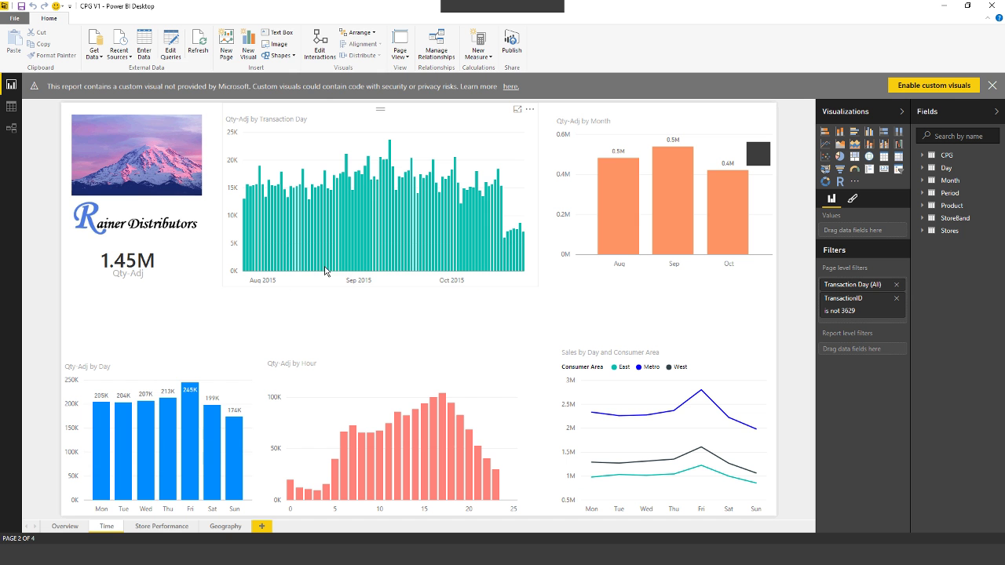
pyautogui.moveTo(324, 287)
pyautogui.click(885, 299)
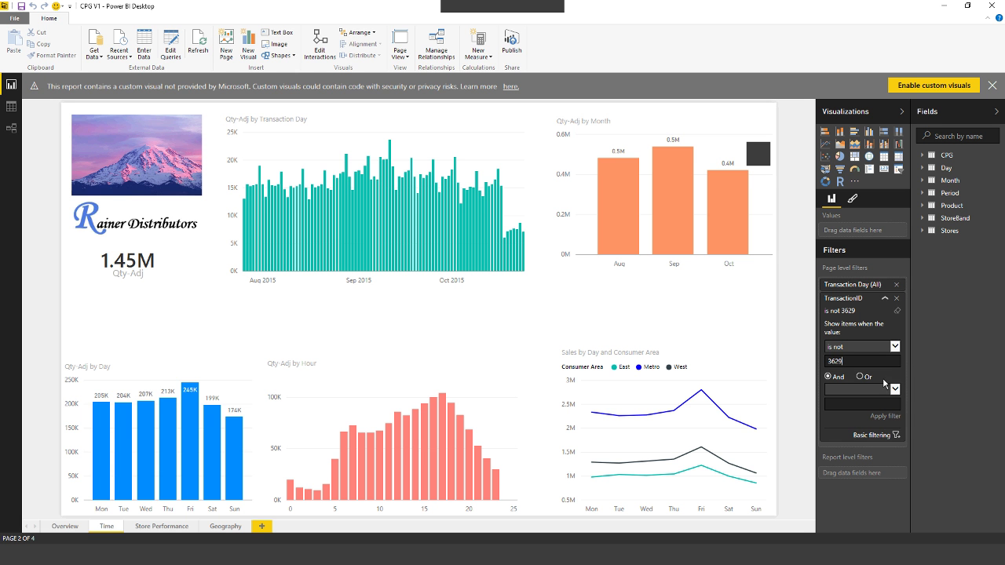
pyautogui.doubleClick(899, 360)
pyautogui.press('BackSpace')
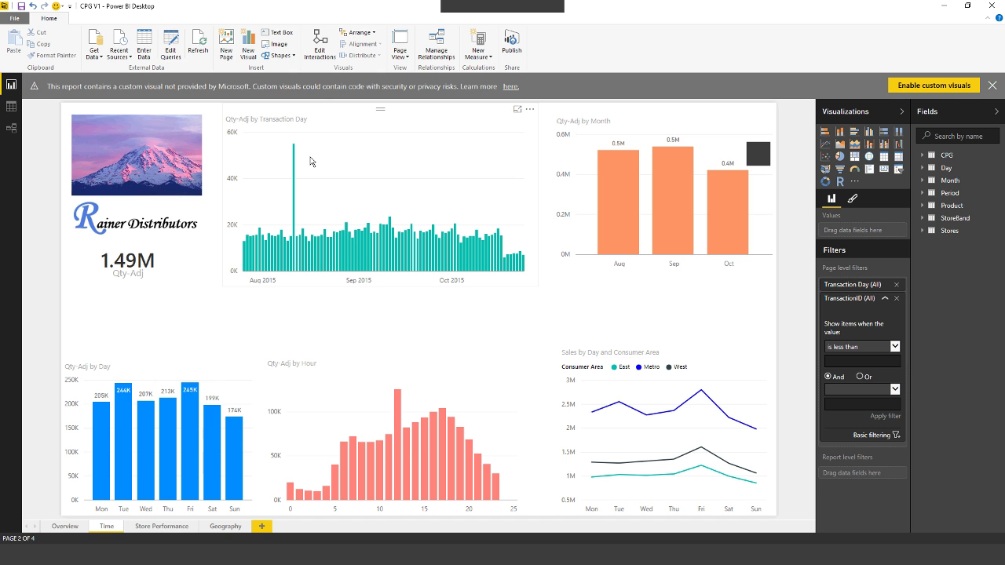
pyautogui.moveTo(311, 160)
# - Enlarge the Qty-Adj by Month chart and drill down through Aug, the week of August 15 and Aug 11 to the county level
pyautogui.click(656, 124)
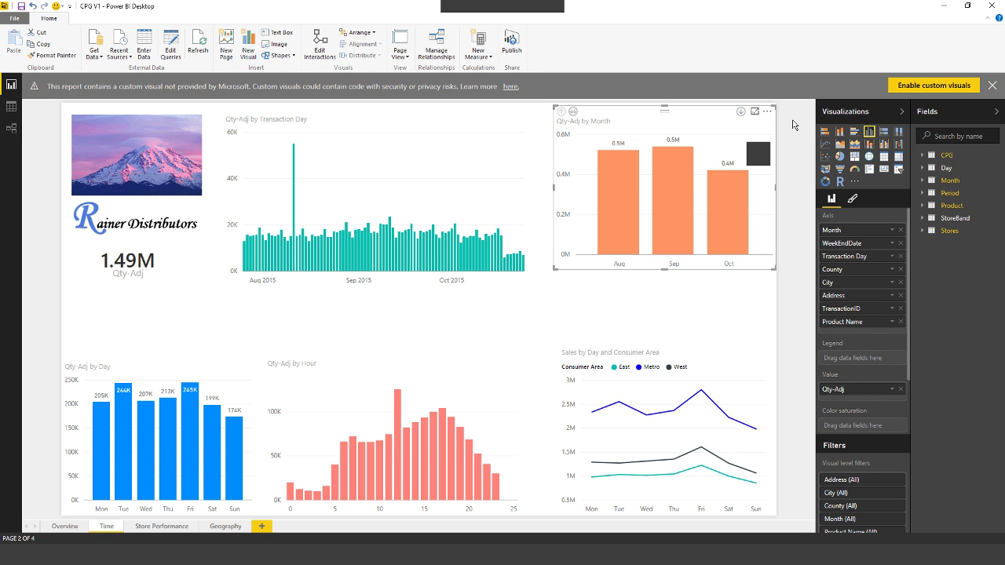
pyautogui.click(754, 110)
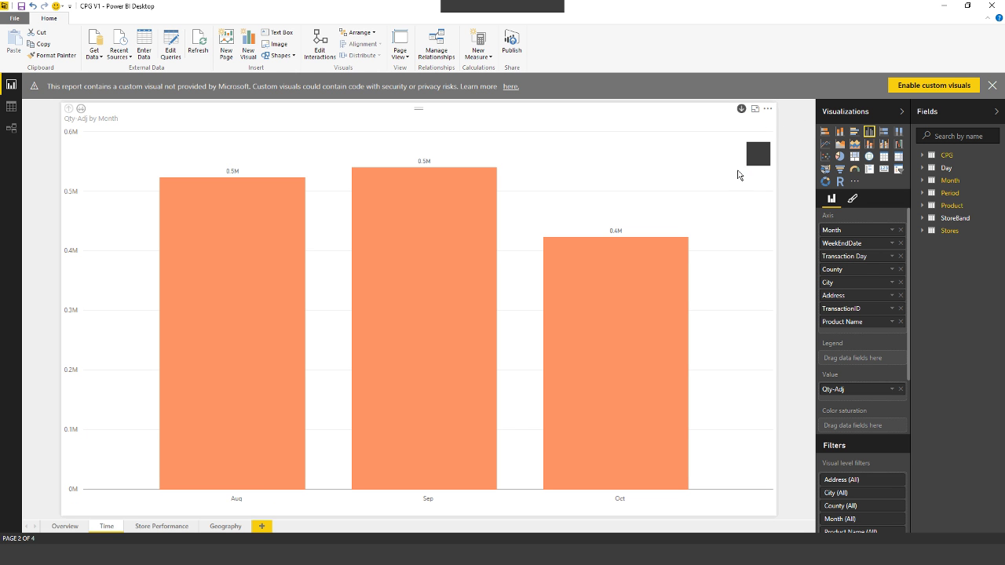
pyautogui.moveTo(263, 326)
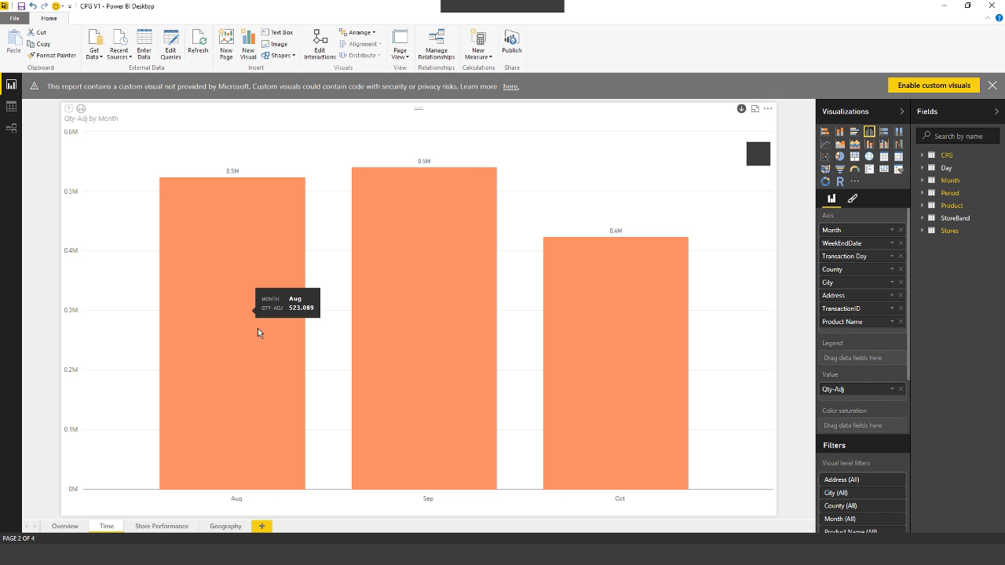
pyautogui.click(252, 333)
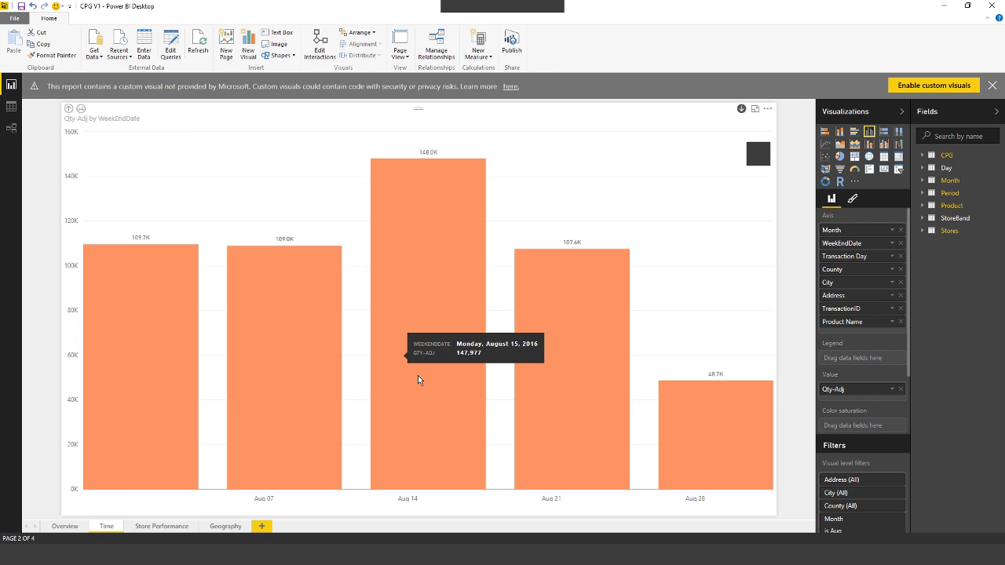
pyautogui.click(417, 376)
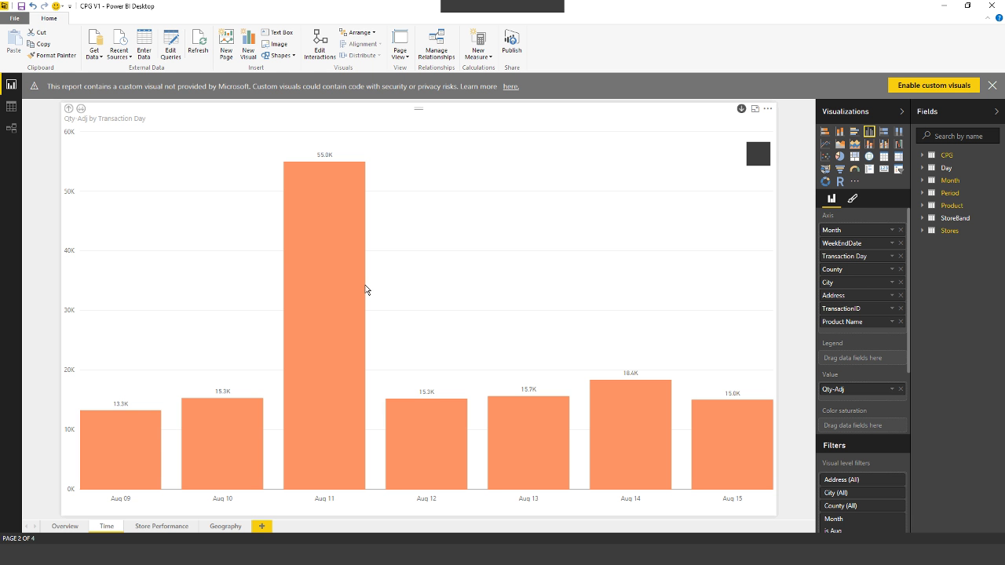
pyautogui.moveTo(363, 292)
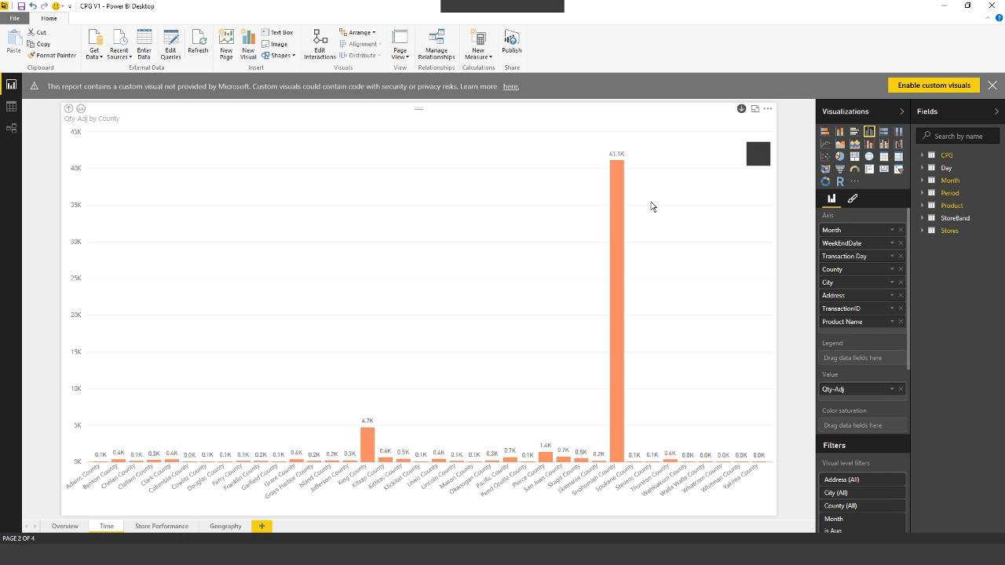
# - Drill the Qty-Adj chart down through Snohomish County and Edmonds to the store address level
pyautogui.moveTo(651, 207)
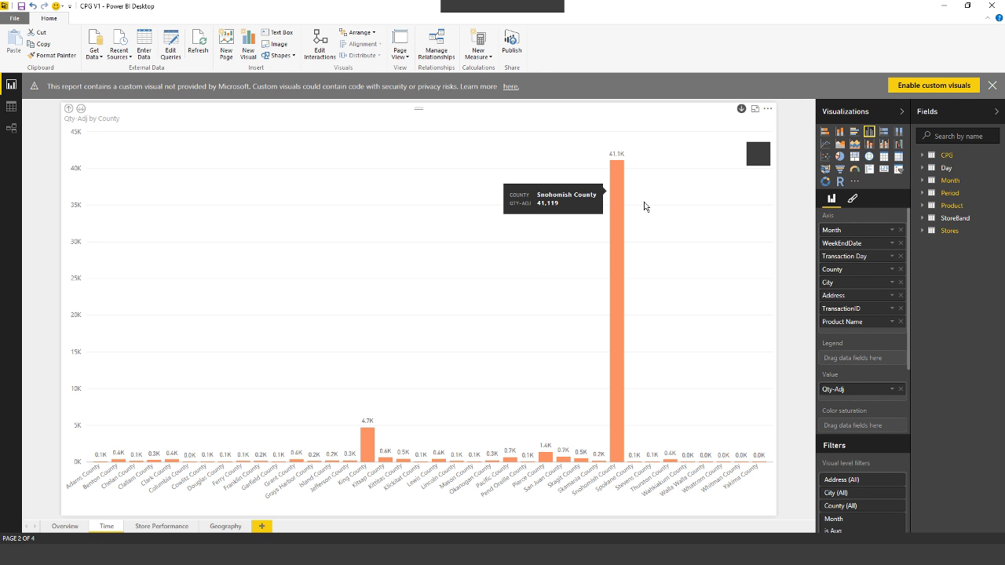
pyautogui.click(651, 204)
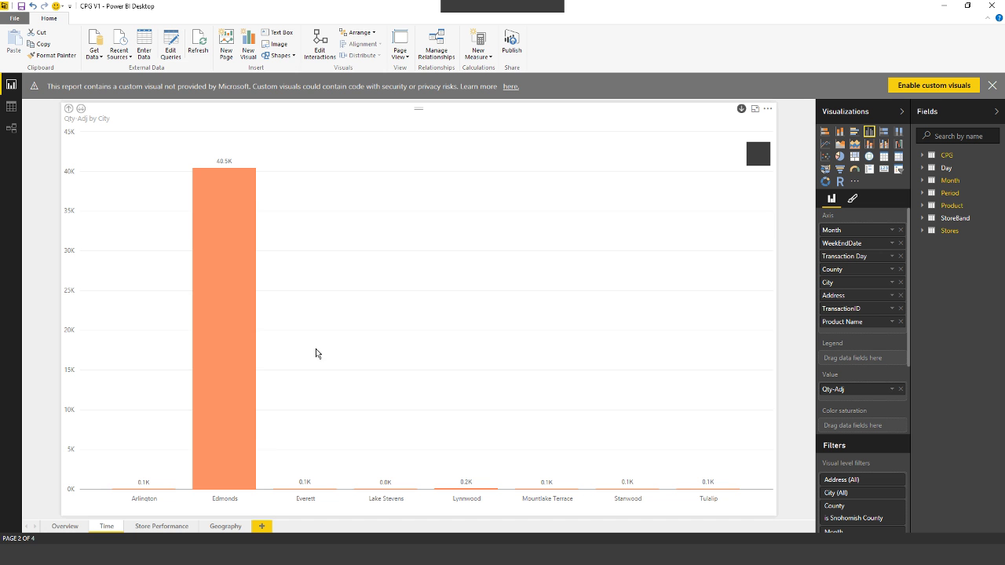
pyautogui.moveTo(291, 361)
pyautogui.click(249, 289)
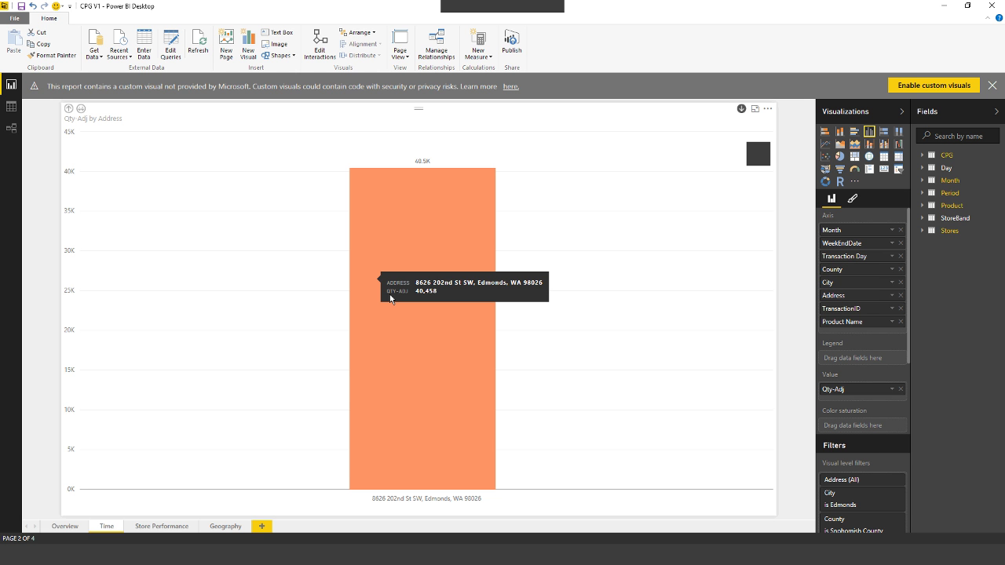
# - Drill the Qty-Adj chart back up to the transaction day level and return it to its normal size on the page
pyautogui.click(70, 115)
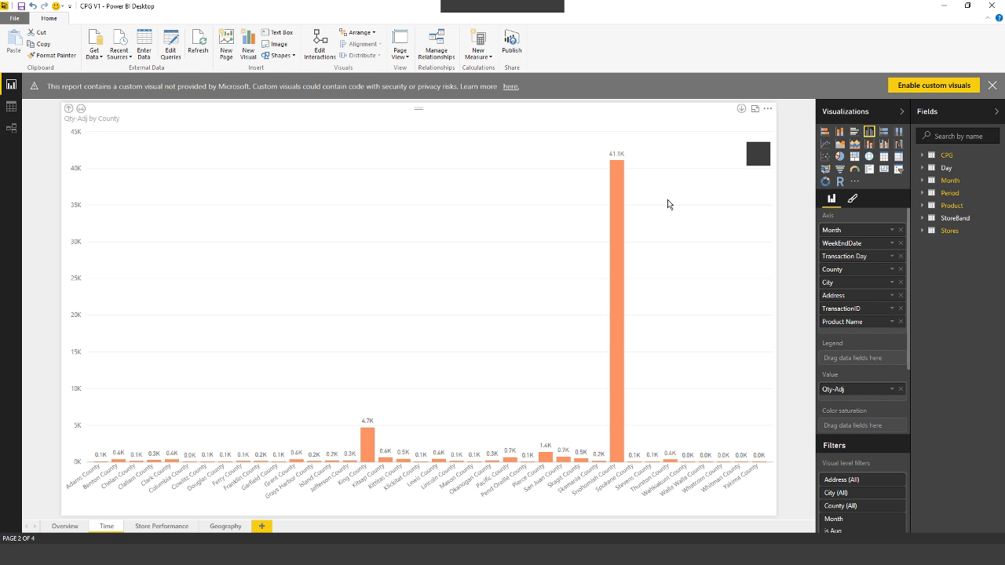
pyautogui.click(70, 113)
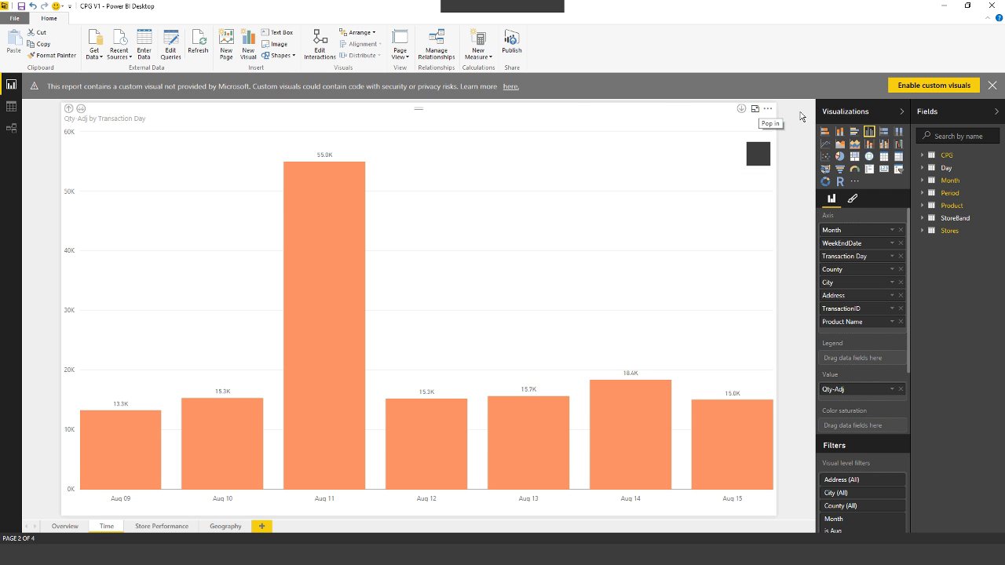
pyautogui.click(754, 108)
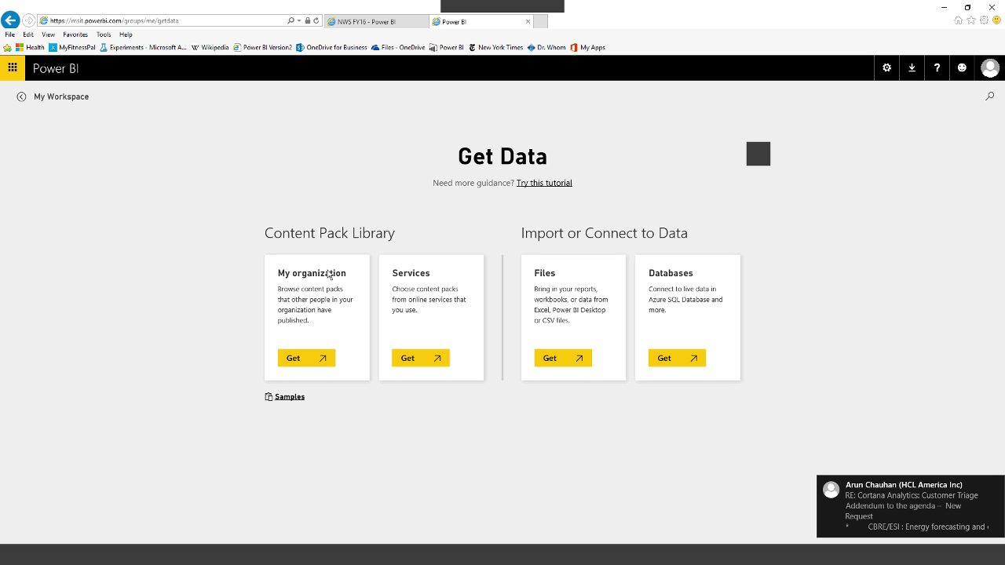
# - Open the My organization content pack library from Get Data and browse the published packs
pyautogui.click(315, 363)
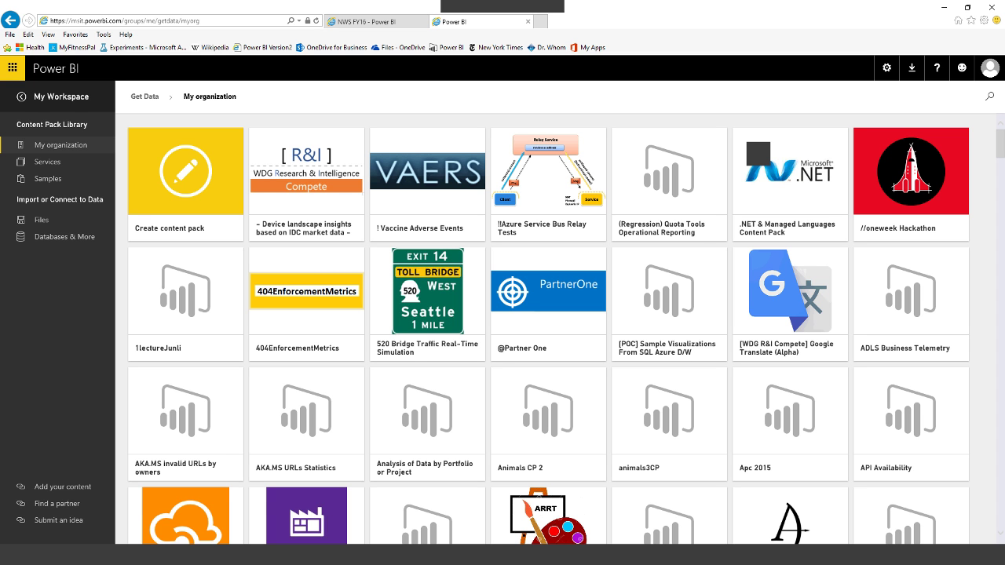
pyautogui.scroll(-3, 565, 330)
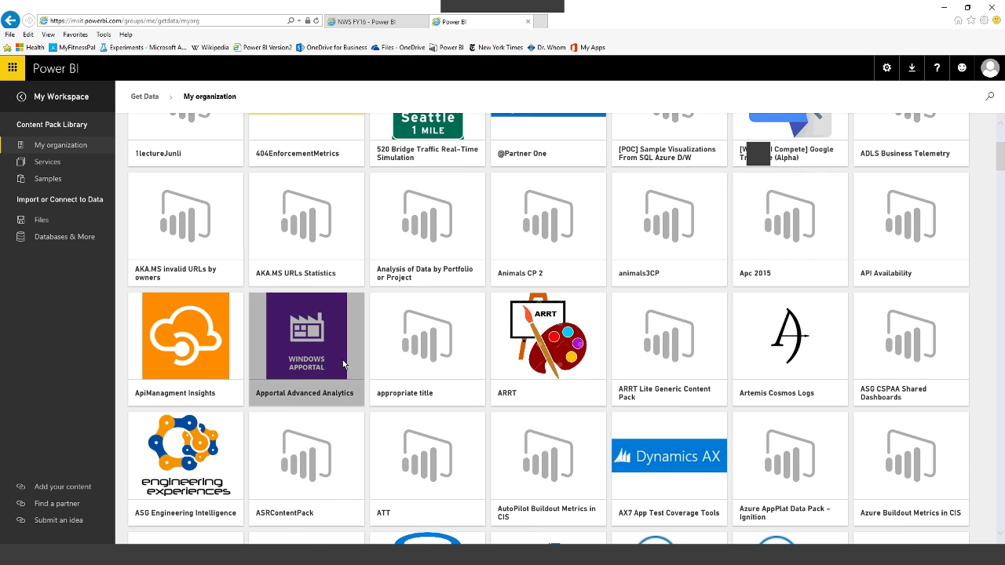
pyautogui.scroll(1, 342, 360)
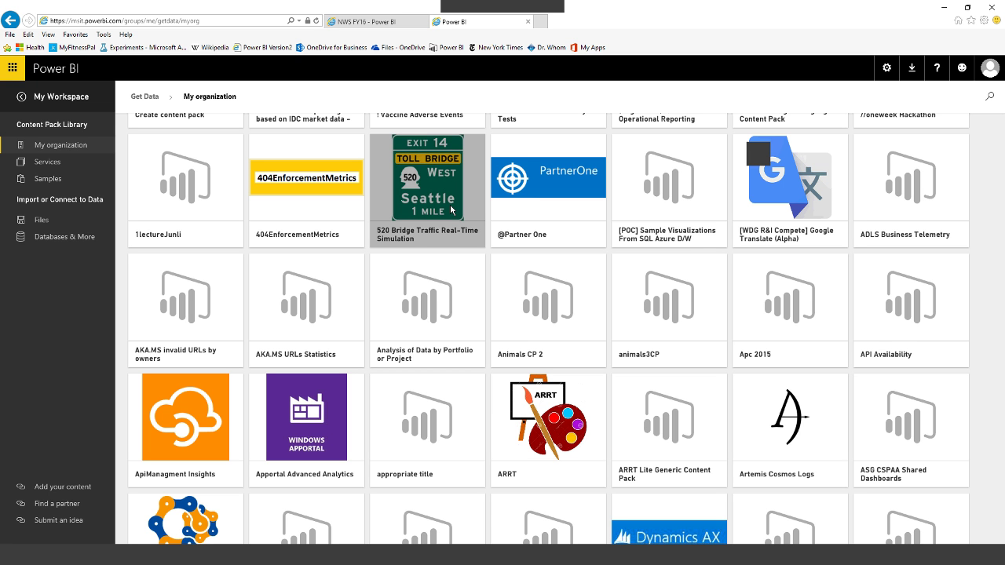
# - Return to the Power BI workspace and open the SR 520 Bridge Traffic dashboard
pyautogui.click(48, 70)
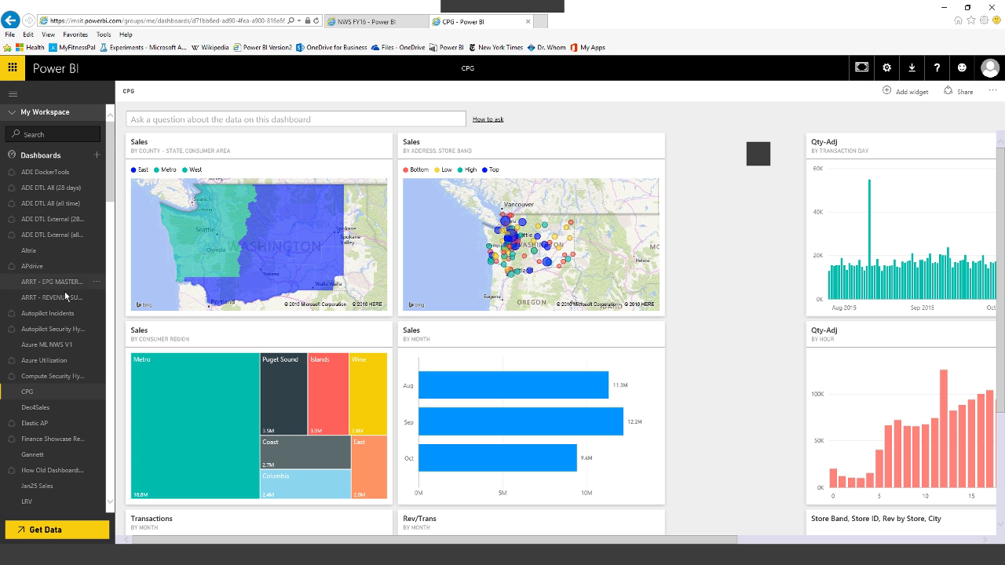
pyautogui.scroll(-5, 65, 295)
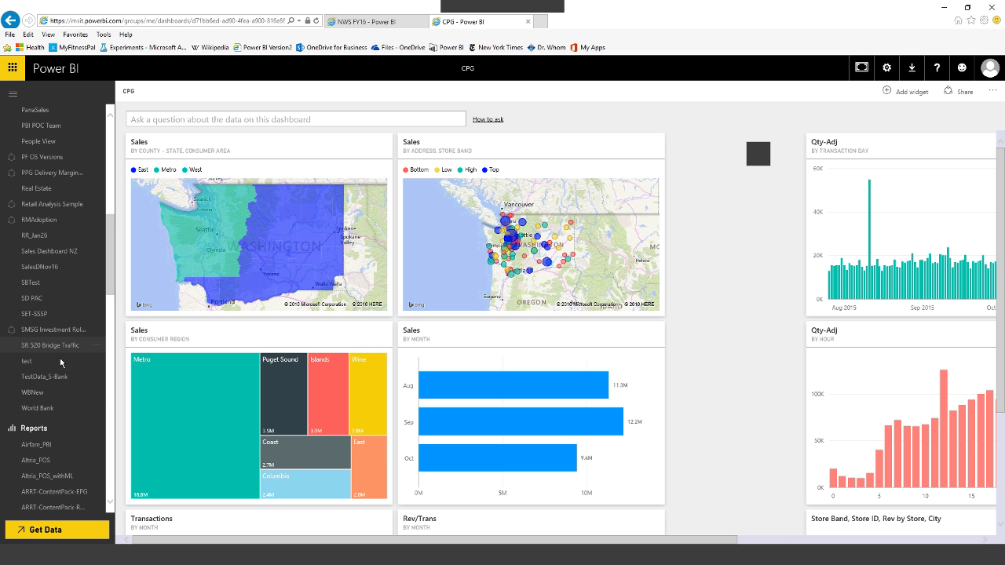
pyautogui.click(55, 345)
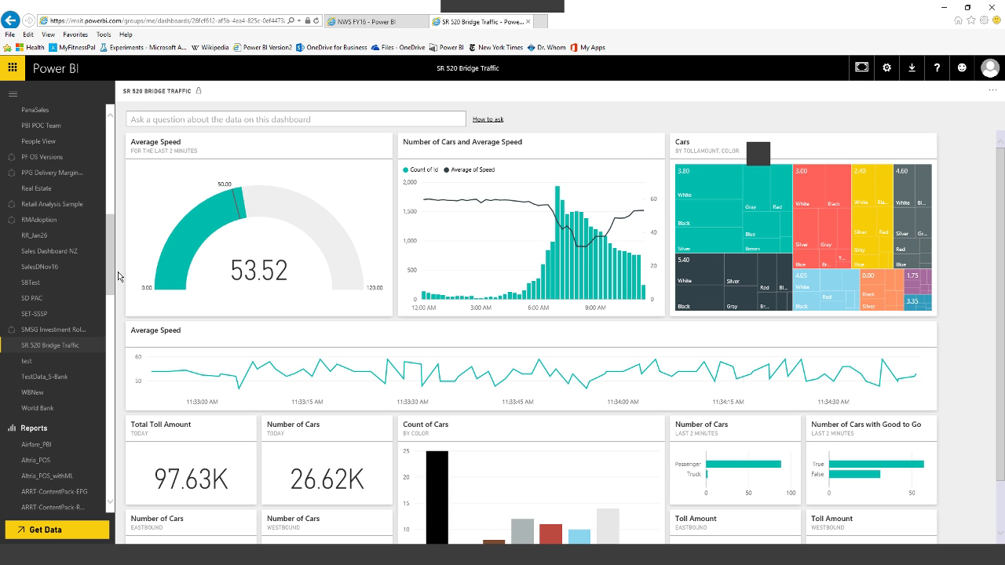
pyautogui.moveTo(118, 276); pyautogui.dragTo(133, 186)
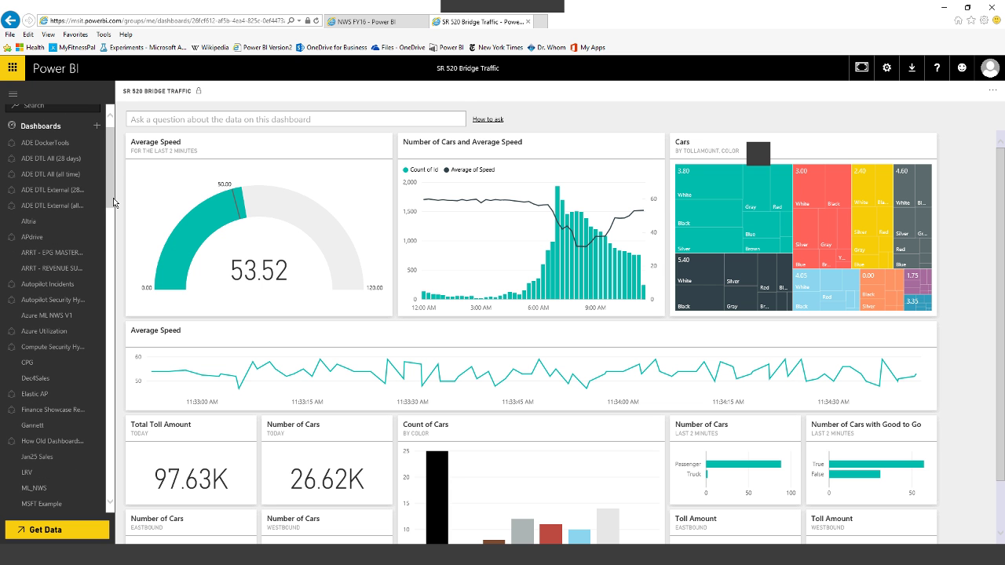
pyautogui.scroll(-2, 114, 203)
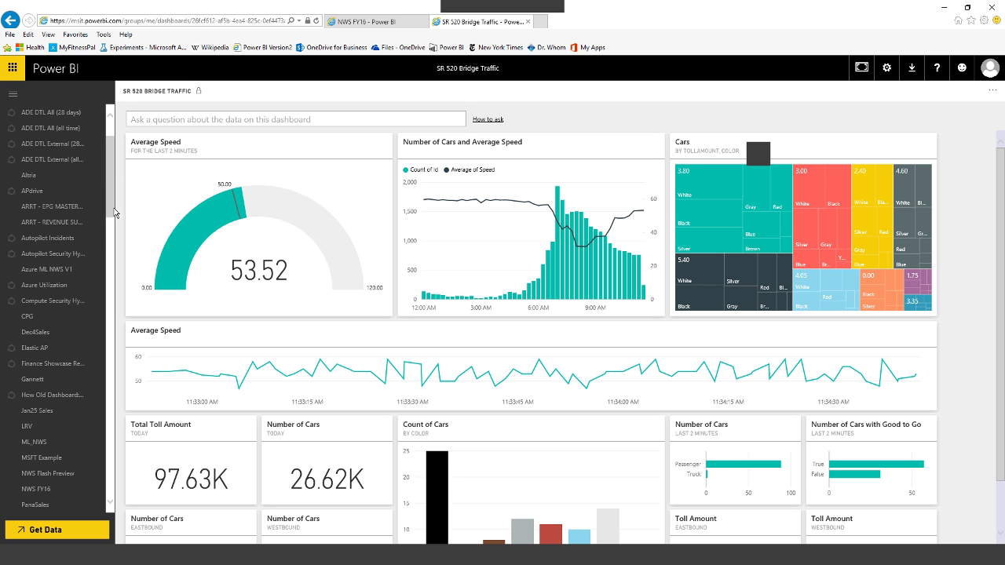
pyautogui.scroll(-1, 115, 213)
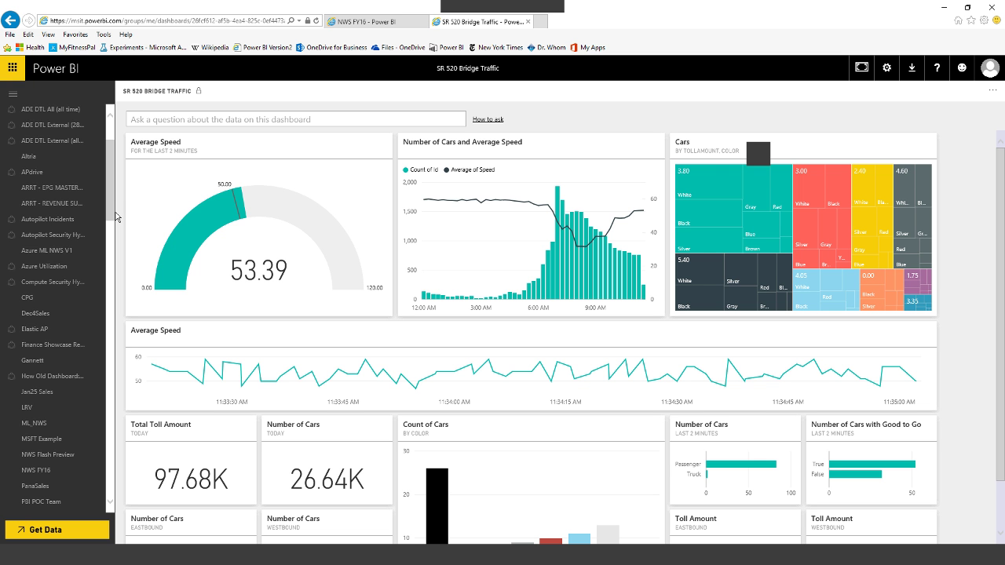
pyautogui.scroll(2, 116, 216)
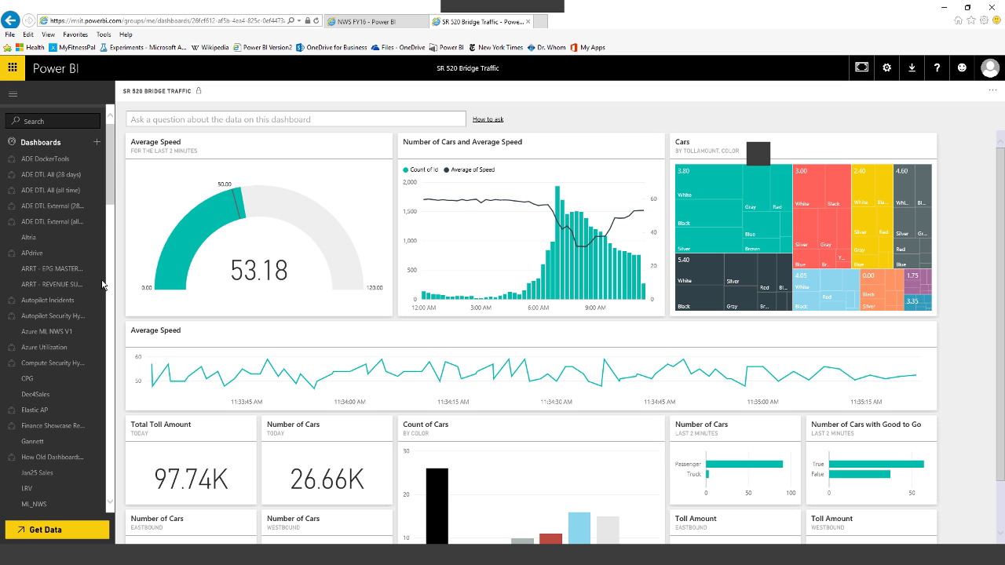
pyautogui.scroll(-3, 110, 196)
pyautogui.scroll(-4, 119, 197)
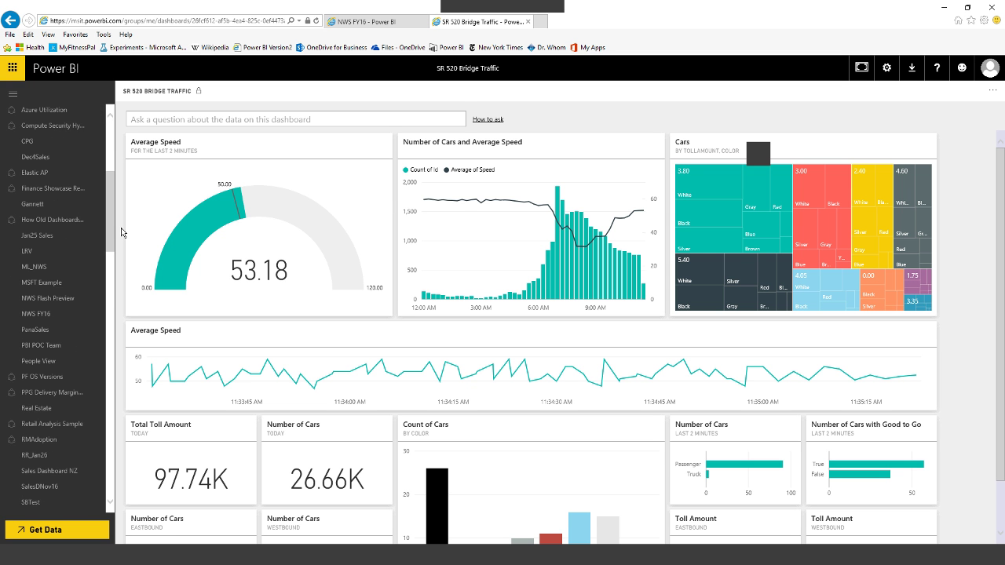
pyautogui.scroll(7, 122, 239)
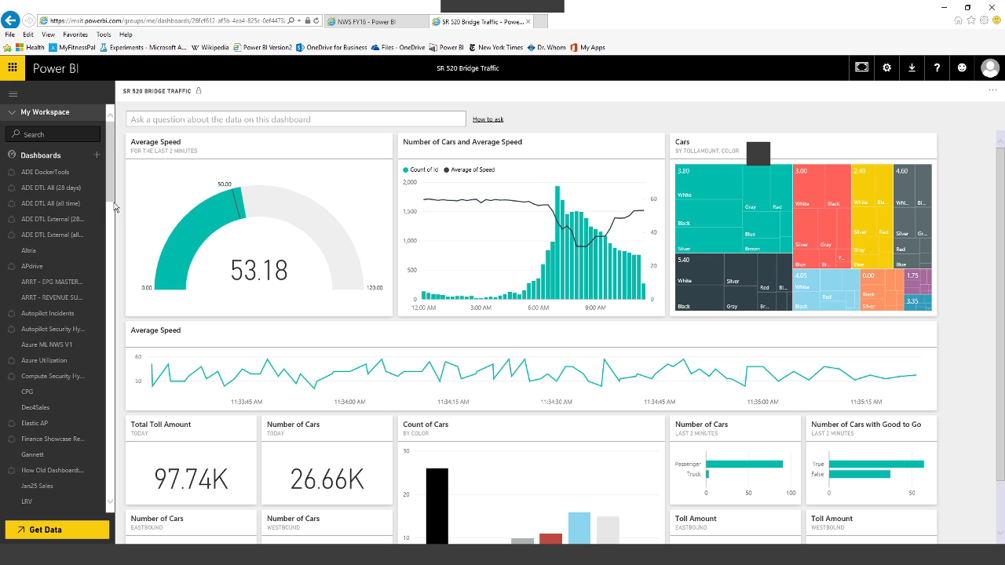
# - Open the NWS_FY16 report from the workspace and show its VTB page
pyautogui.scroll(-20, 115, 207)
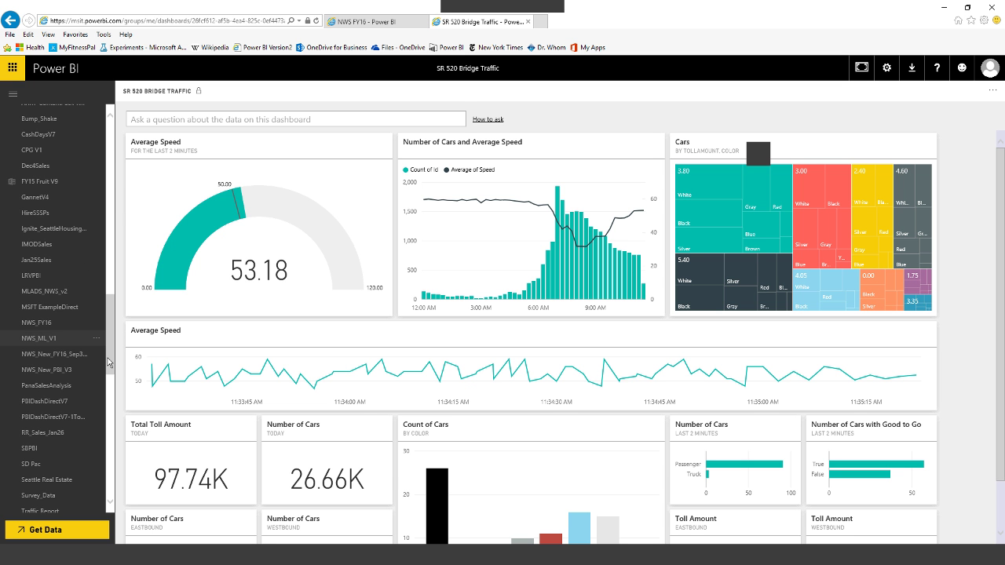
pyautogui.click(30, 323)
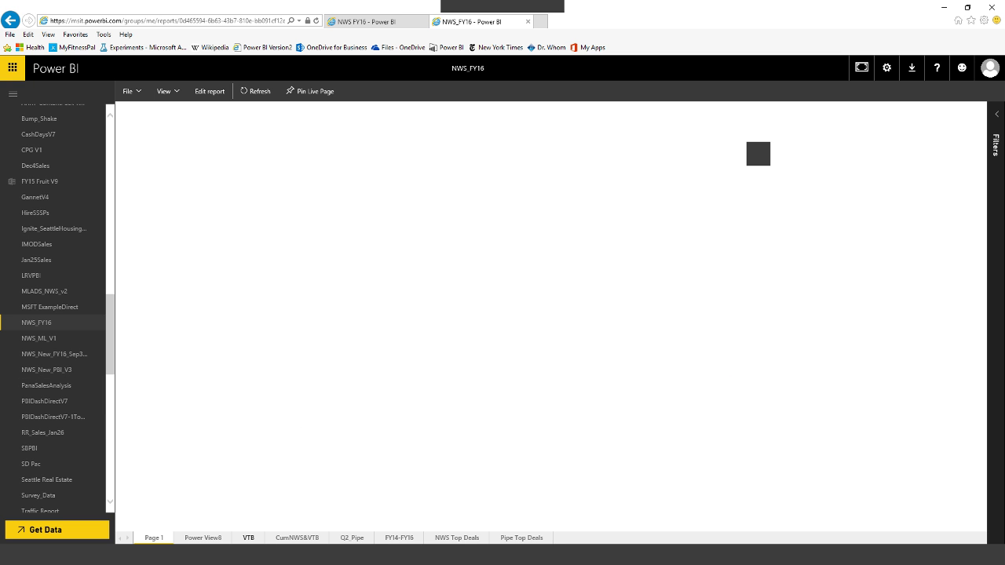
pyautogui.click(248, 537)
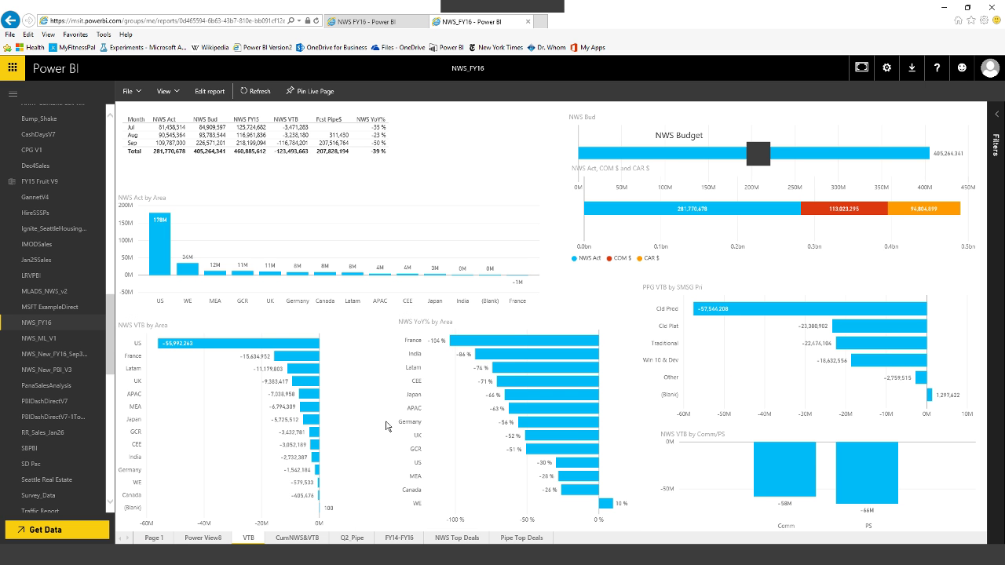
# - Try to pin the NWS VTB by Area chart to a new dashboard named Thursday Example
pyautogui.scroll(-1, 298, 339)
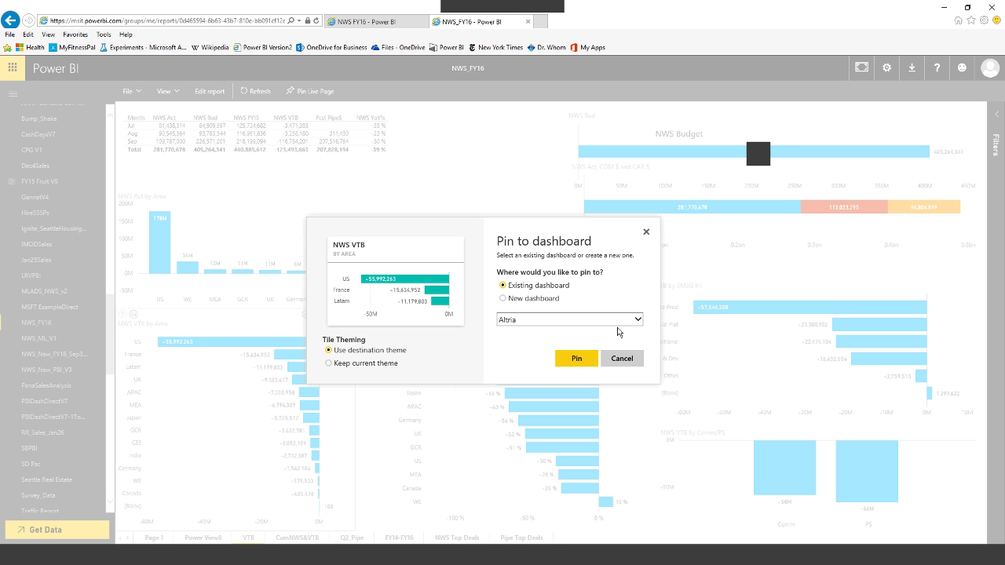
pyautogui.press('Down')
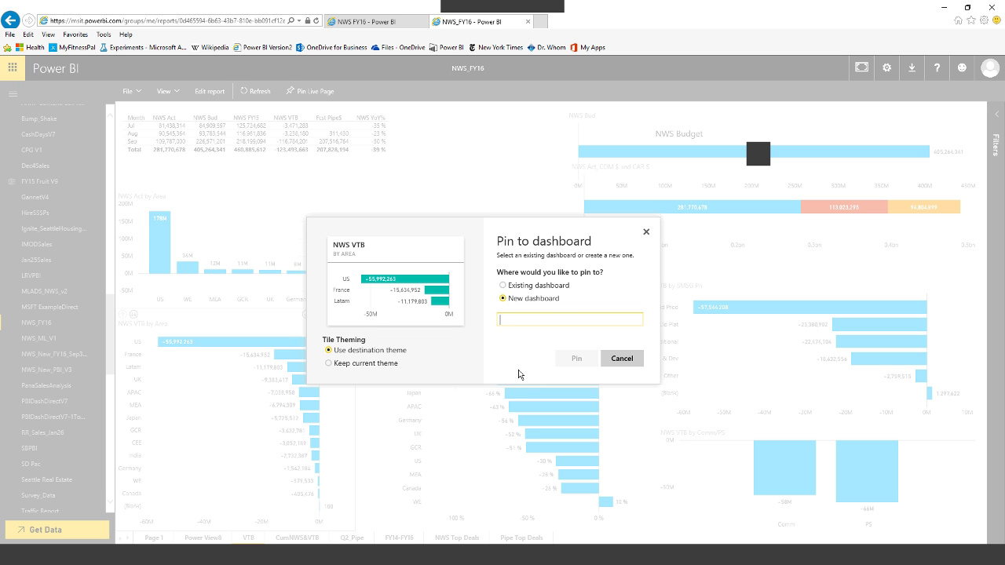
pyautogui.write('Thursday B')
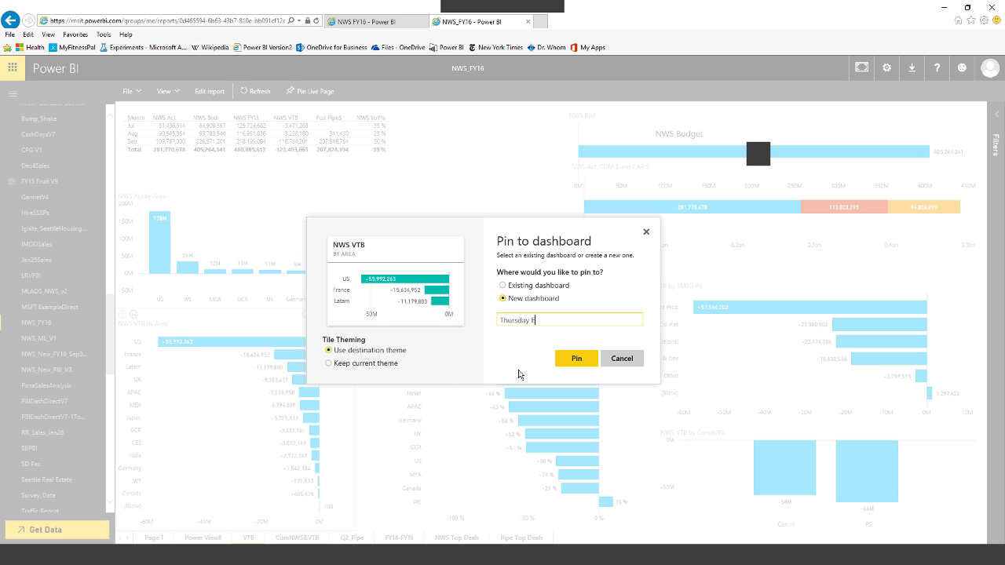
pyautogui.write('xample')
pyautogui.click(576, 358)
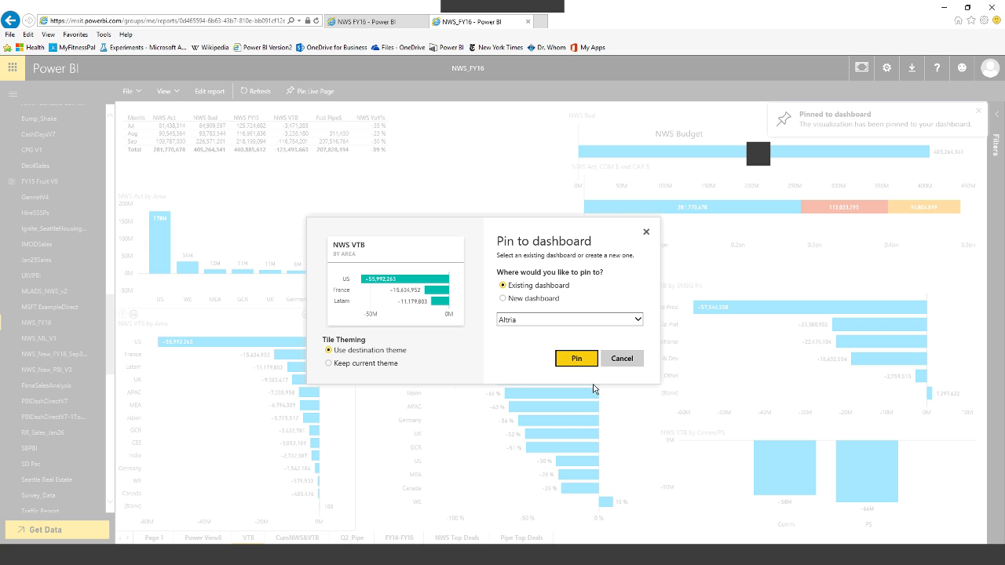
# - Switch the pin destination from the existing SD PAC dashboard to a new one named Thursday Example and pin the NWS VTB by Area chart
pyautogui.click(635, 319)
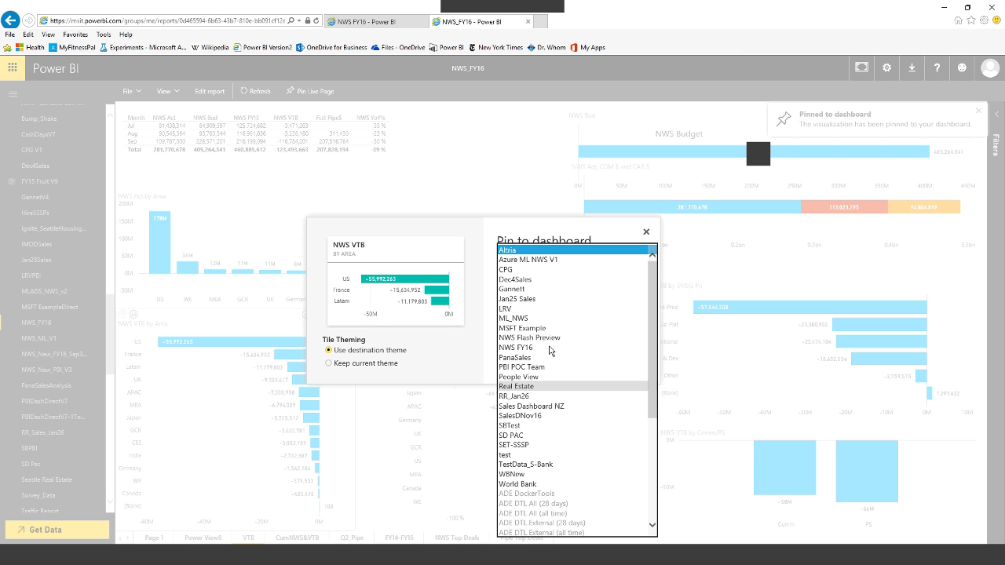
pyautogui.click(556, 463)
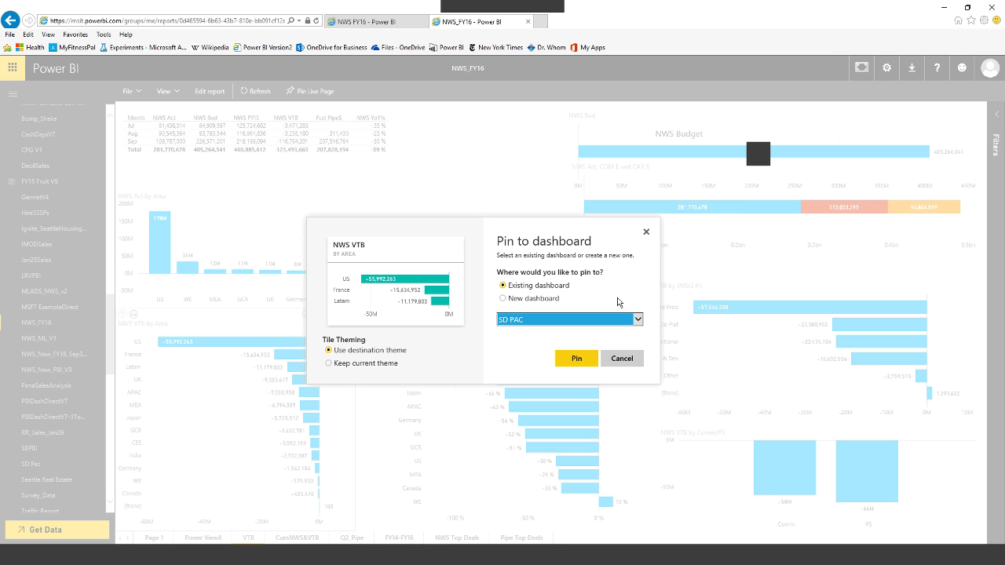
pyautogui.click(502, 299)
pyautogui.click(535, 318)
pyautogui.write('Th')
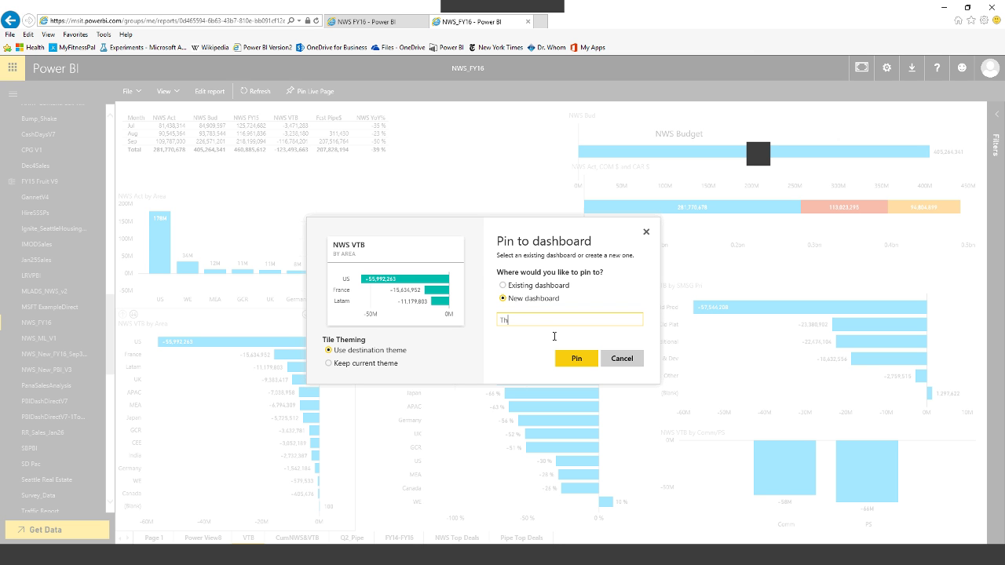
pyautogui.write('ursday Example')
pyautogui.click(590, 358)
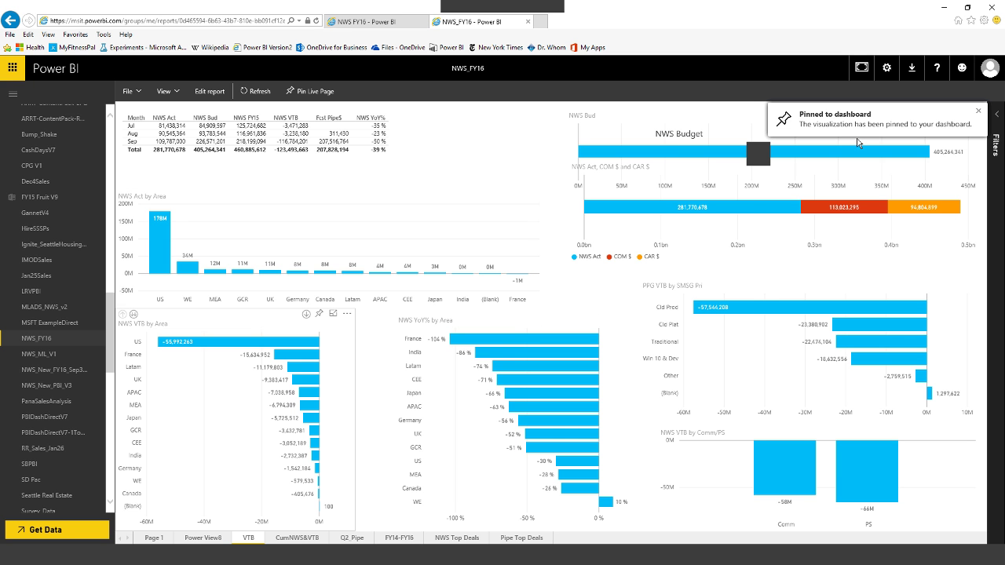
# - Find the Thursday Example dashboard in the workspace and open it
pyautogui.scroll(5, 67, 262)
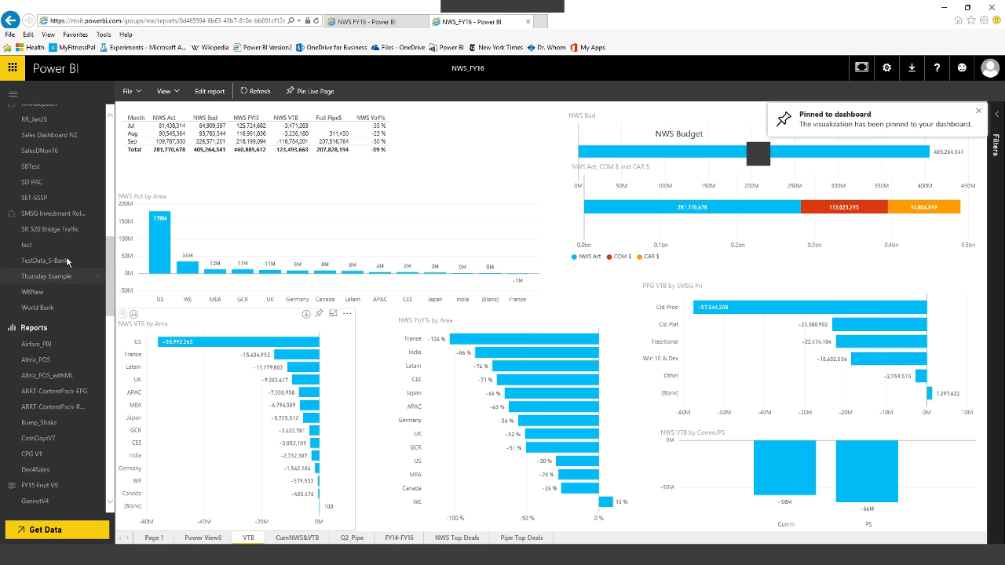
pyautogui.scroll(5, 43, 294)
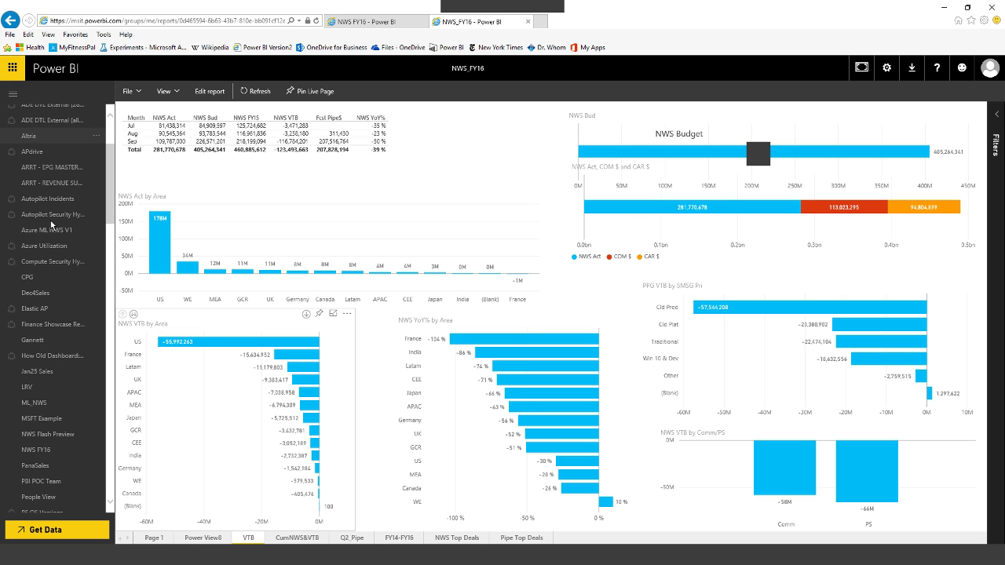
pyautogui.scroll(5, 50, 224)
pyautogui.scroll(-10, 41, 181)
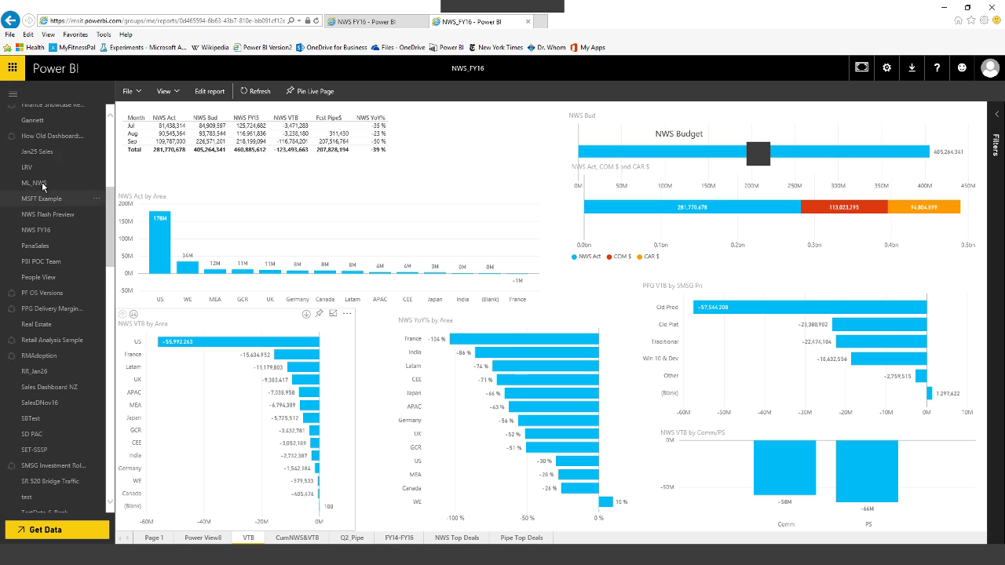
pyautogui.scroll(-3, 57, 205)
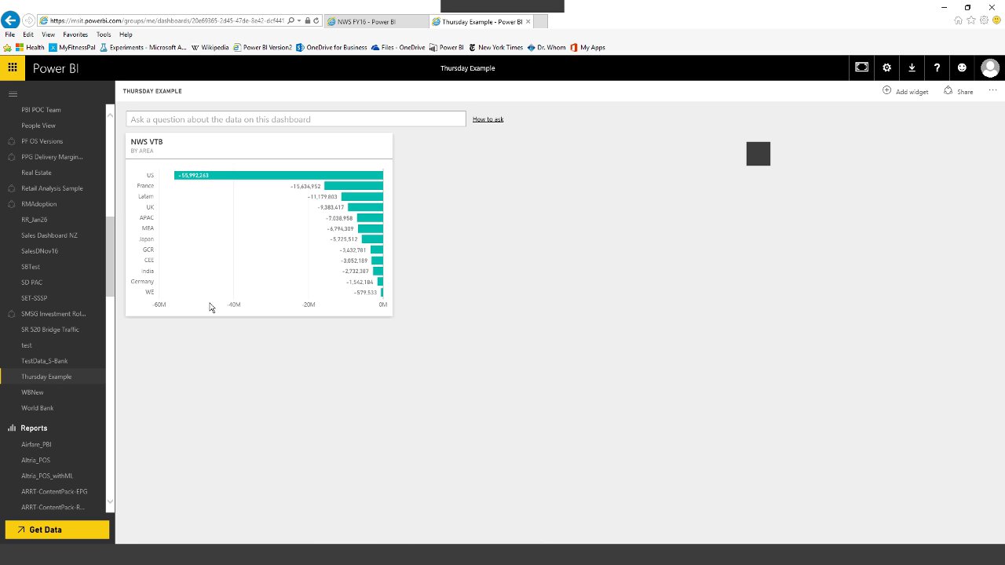
# - Ask the dashboard's Q&A for "NWS VTB in Canada"
pyautogui.click(159, 122)
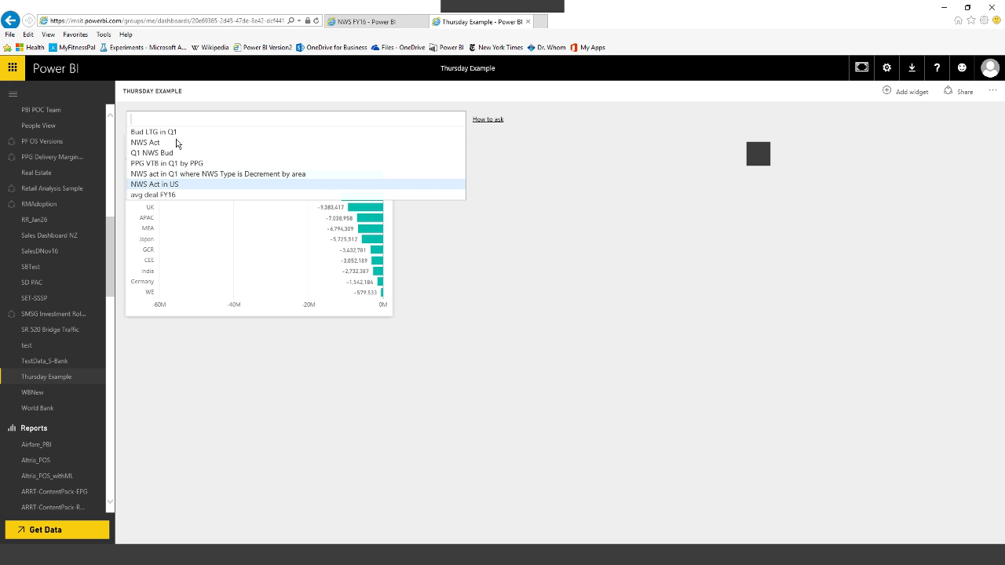
pyautogui.click(224, 401)
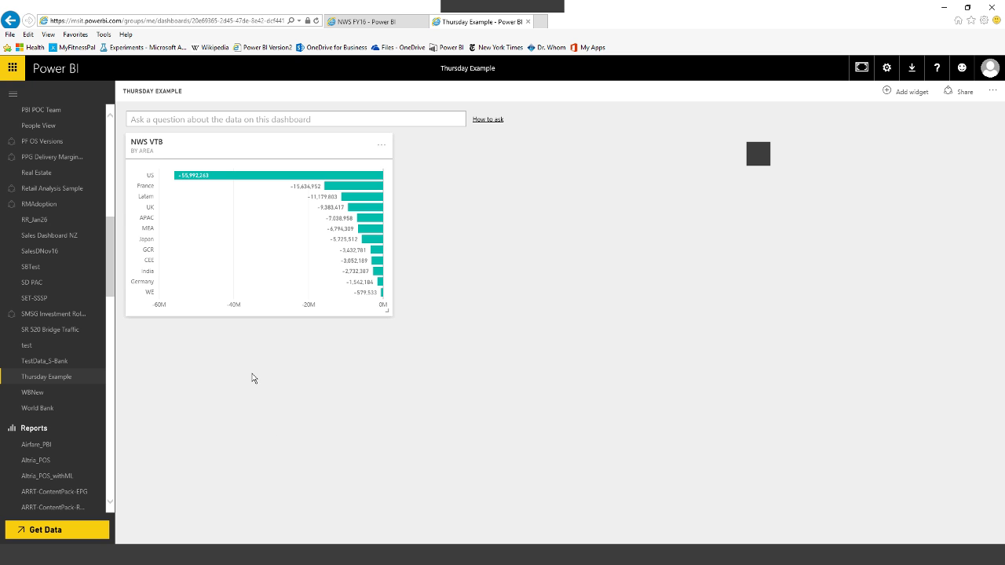
pyautogui.click(178, 124)
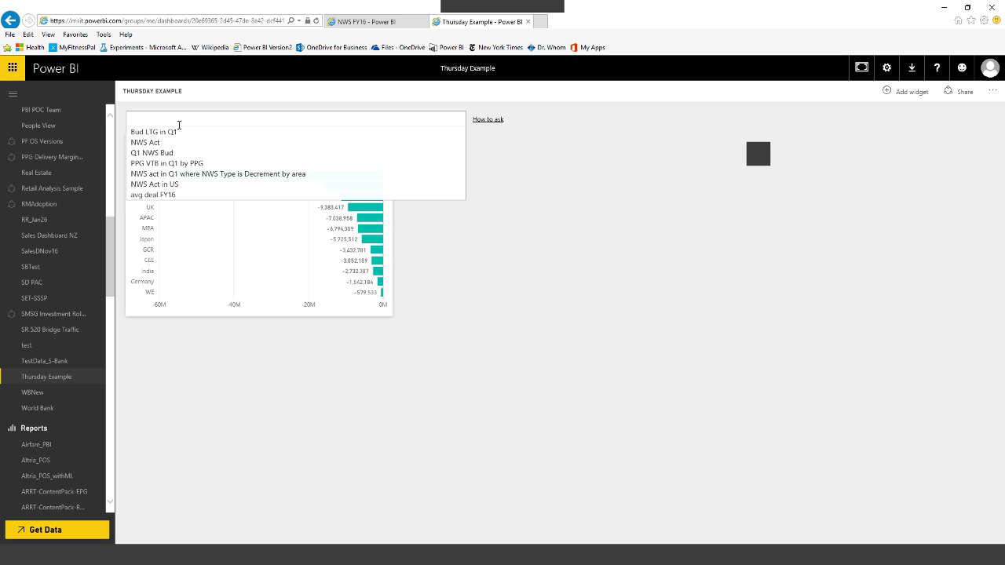
pyautogui.write('NWS ')
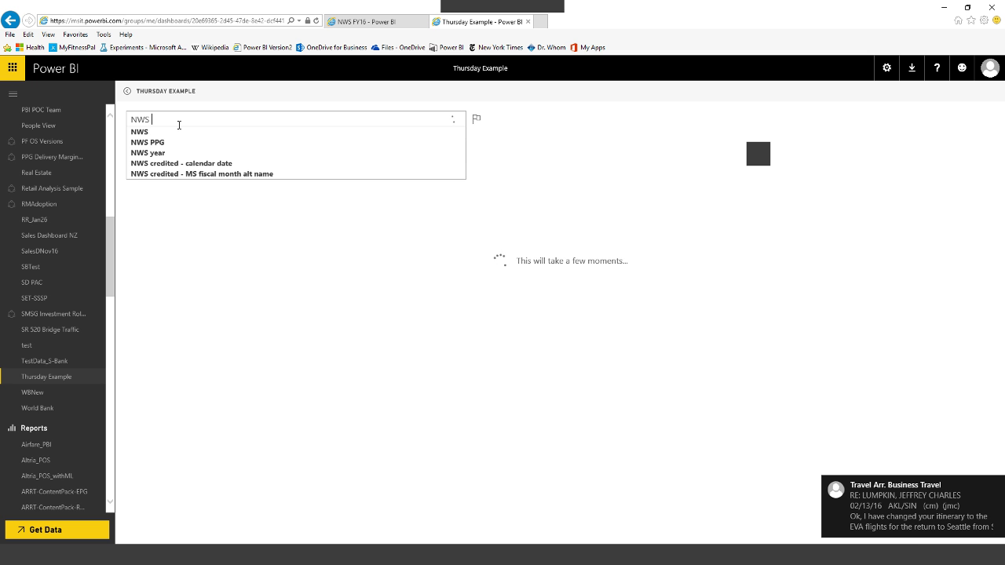
pyautogui.write('VTB')
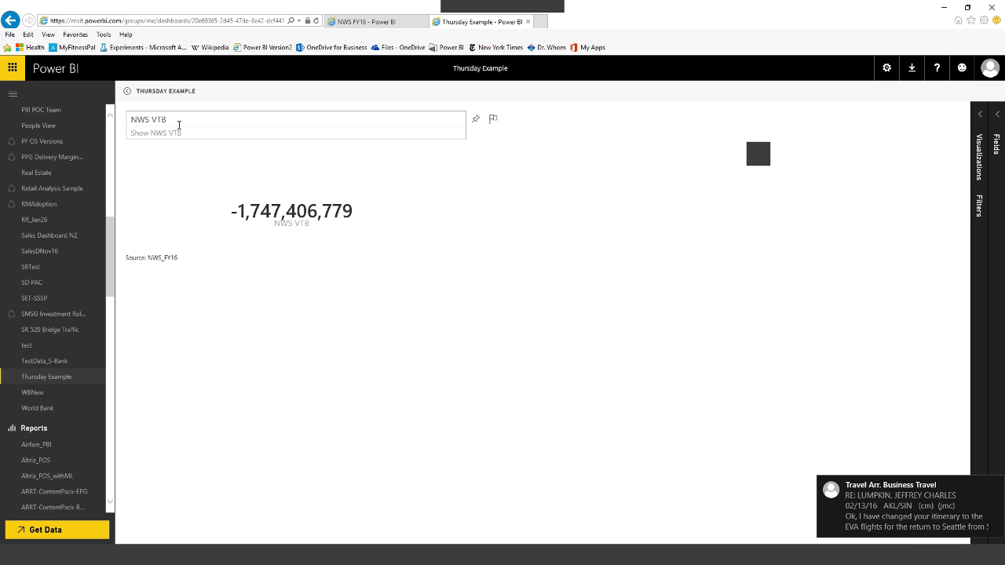
pyautogui.write(' in Canada')
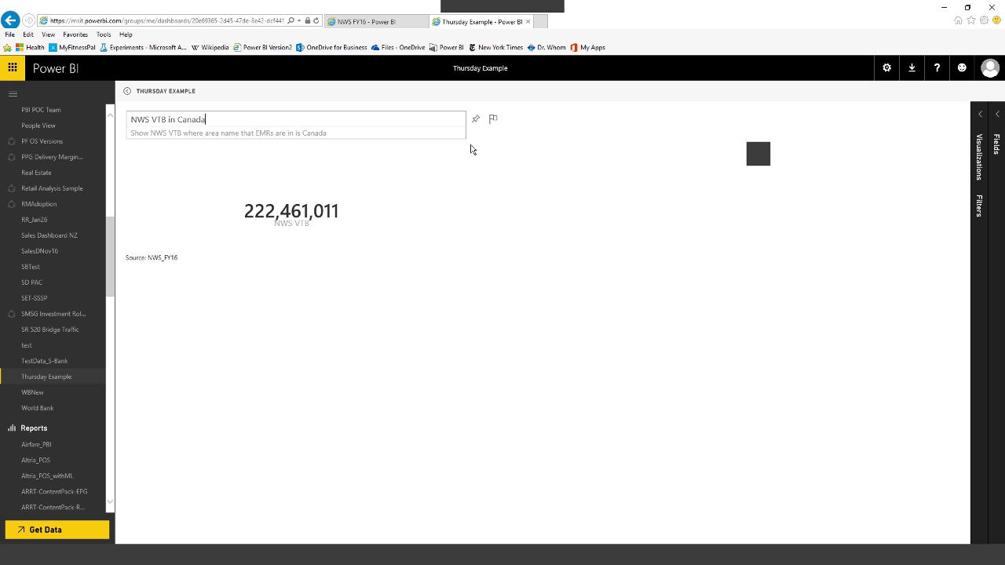
# - Pin the Q&A result to the existing Thursday Example dashboard and return to that dashboard
pyautogui.click(475, 118)
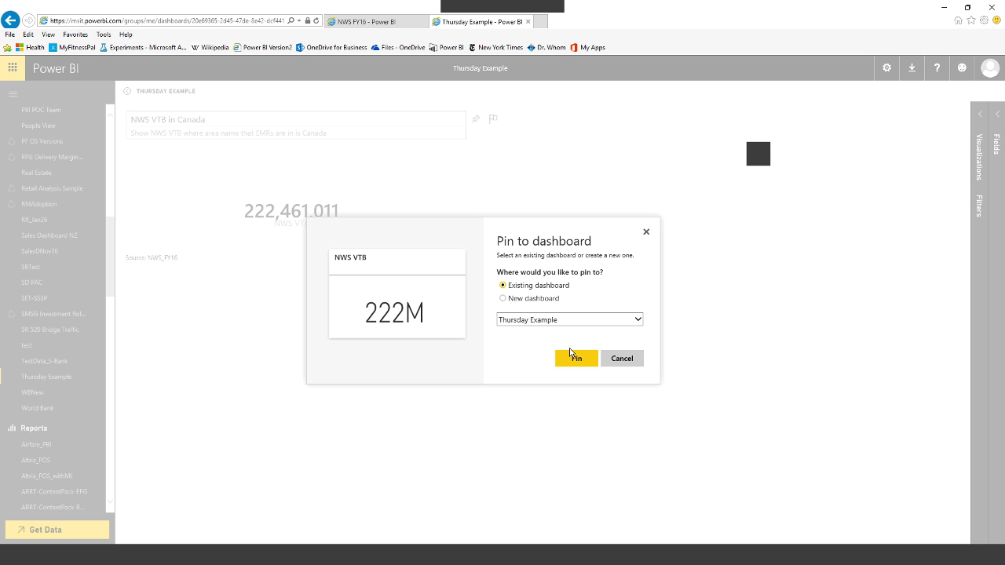
pyautogui.click(576, 358)
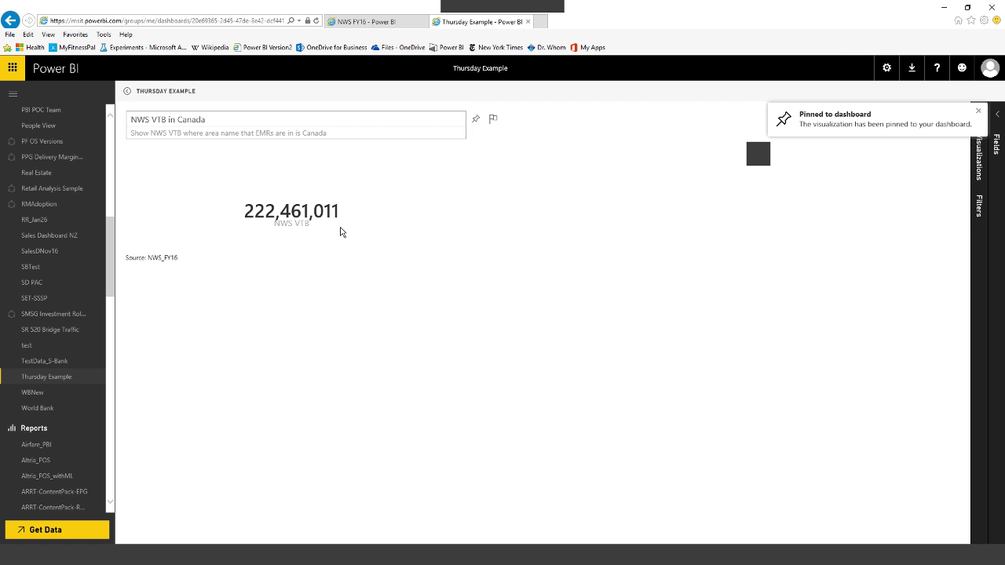
pyautogui.click(127, 91)
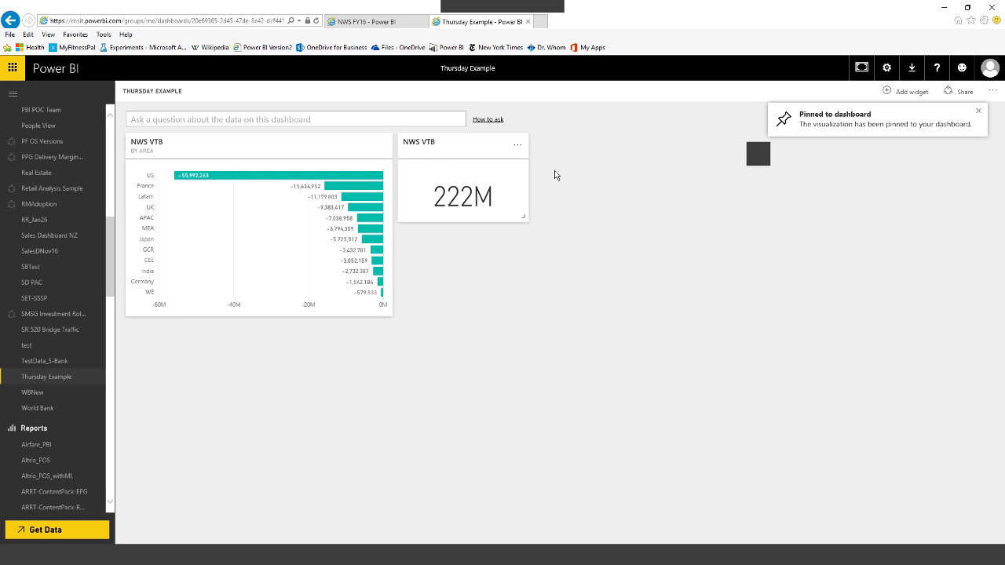
# - View the question behind the new NWS VTB number tile in Q&A, and return to the dashboard
pyautogui.click(517, 144)
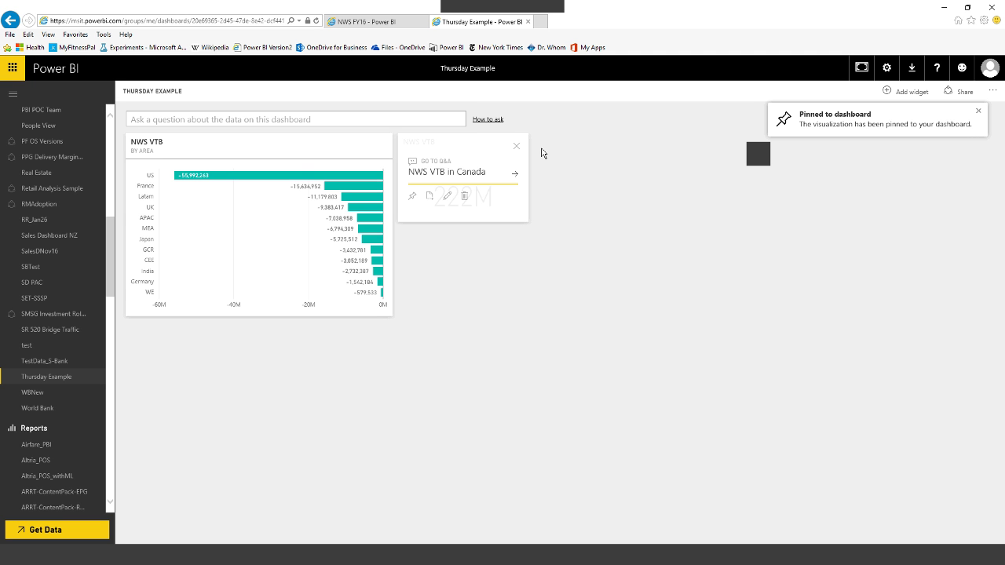
pyautogui.click(495, 186)
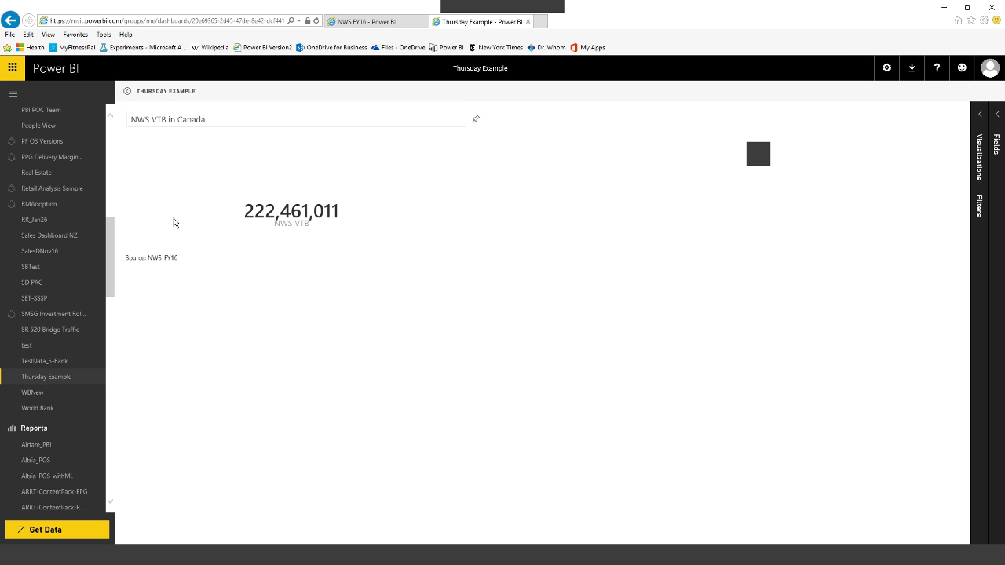
pyautogui.click(235, 124)
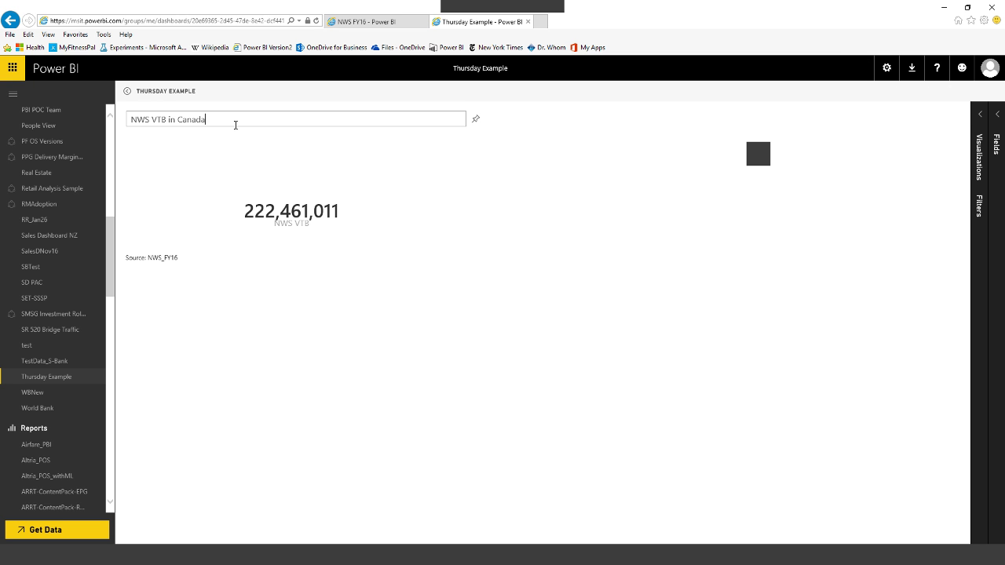
pyautogui.click(155, 92)
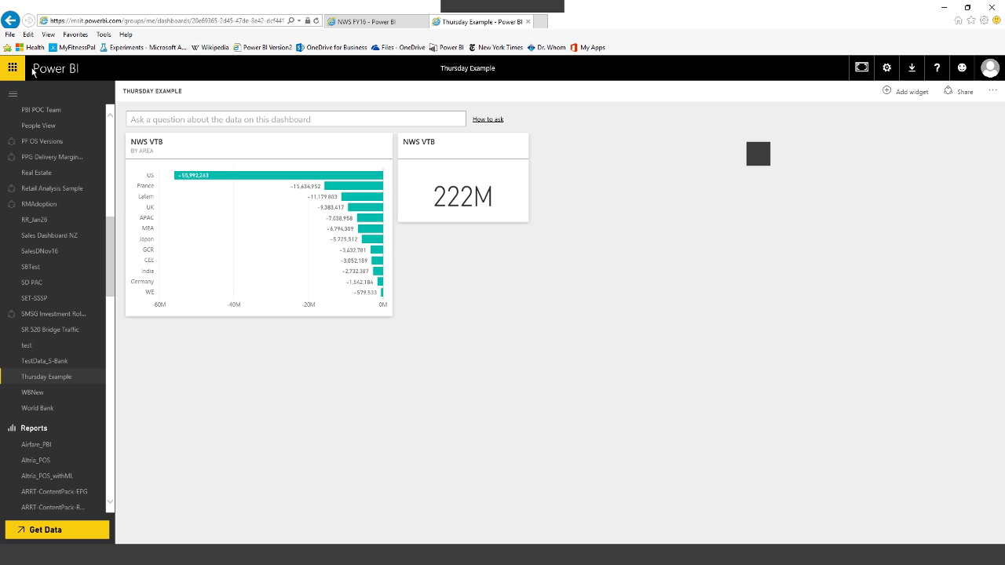
# - Edit the number tile's details and change its title to "NWS VTB in Canada"
pyautogui.click(517, 145)
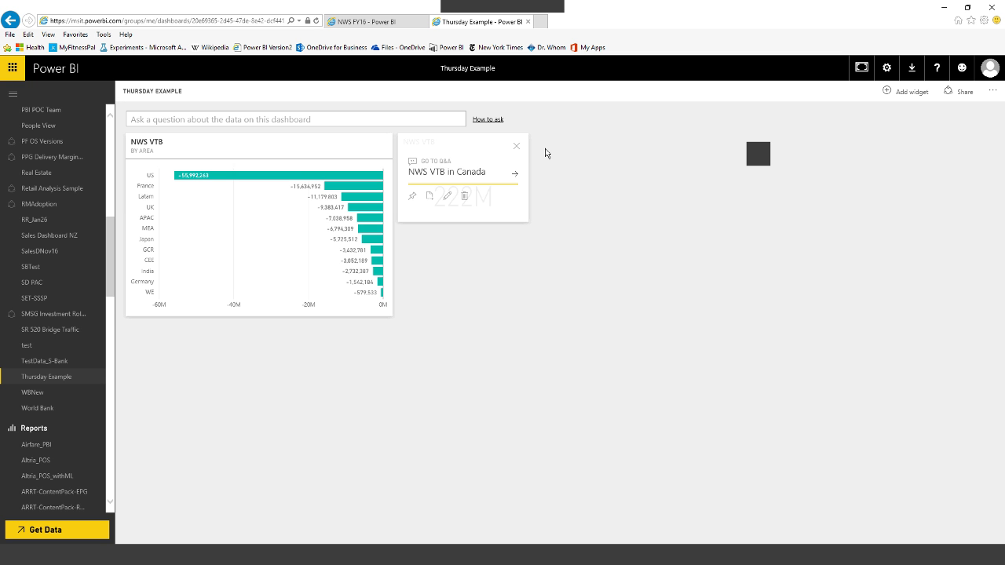
pyautogui.click(447, 195)
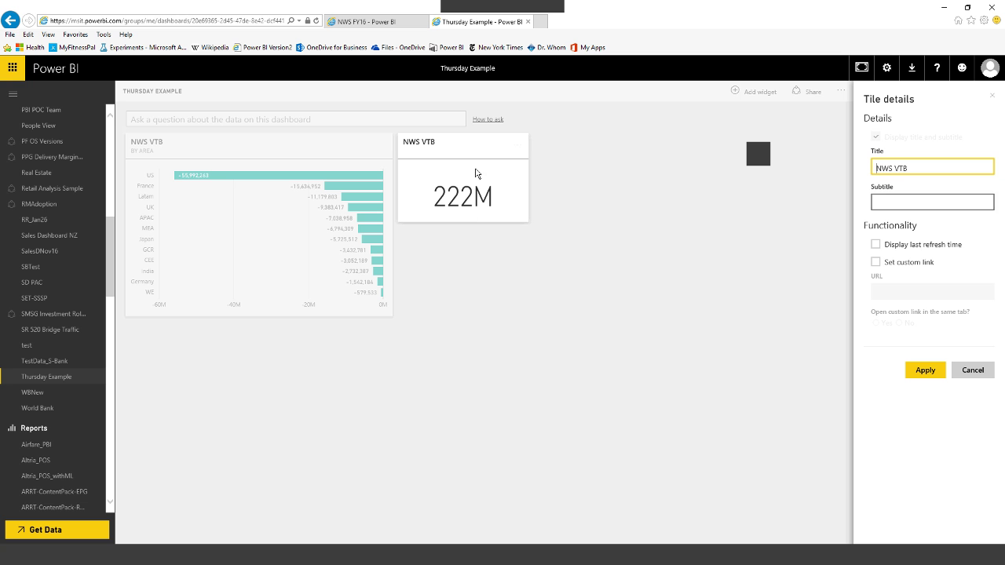
pyautogui.click(975, 178)
pyautogui.write('in Canada')
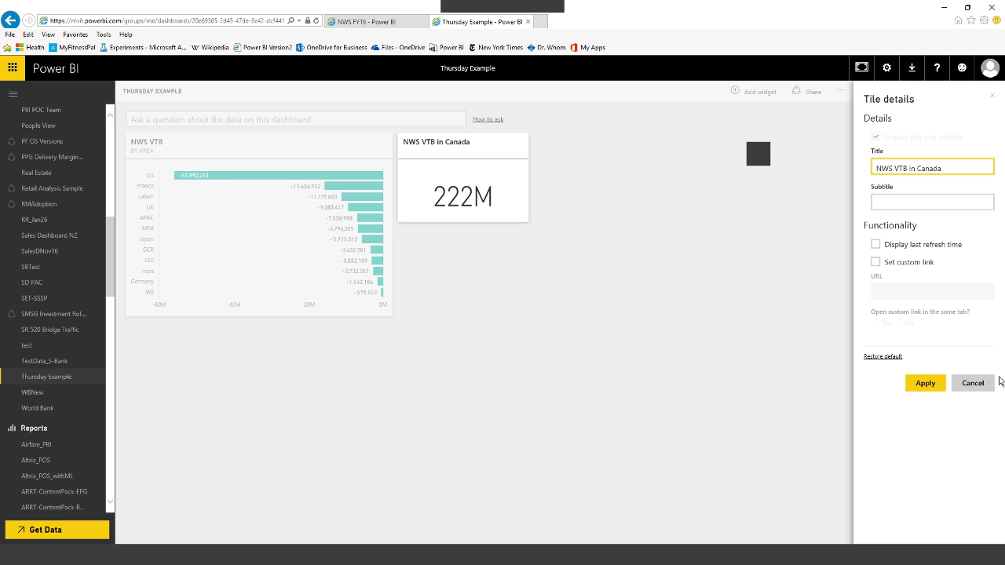
pyautogui.click(925, 383)
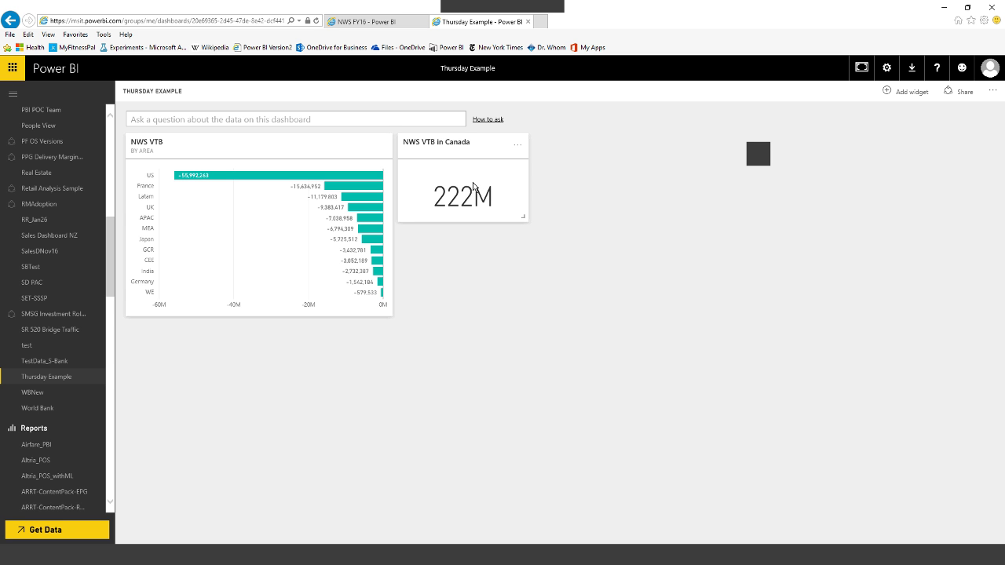
# - Reopen the NWS VTB in Canada tile's question in Q&A and change it to "NWS VTB in Latam"
pyautogui.click(473, 186)
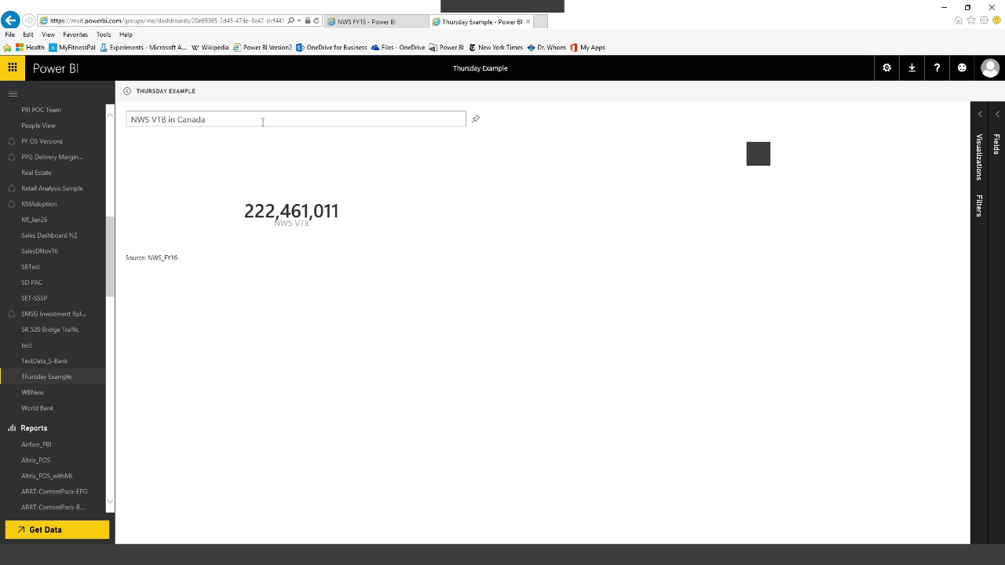
pyautogui.press('BackSpace')
pyautogui.press('BackSpace')
pyautogui.press('BackSpace')
pyautogui.press('BackSpace')
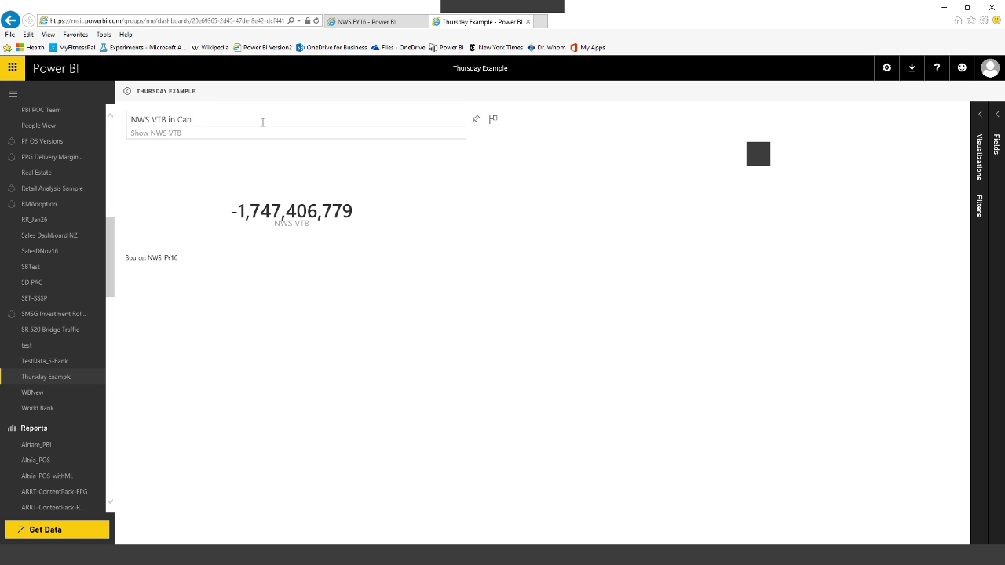
pyautogui.press('BackSpace')
pyautogui.press('BackSpace')
pyautogui.write('Latam')
# - Open the NWS FY16 dashboard from the dashboards list, with a brief visit to PanaSales
pyautogui.scroll(1, 110, 262)
pyautogui.scroll(-3, 109, 261)
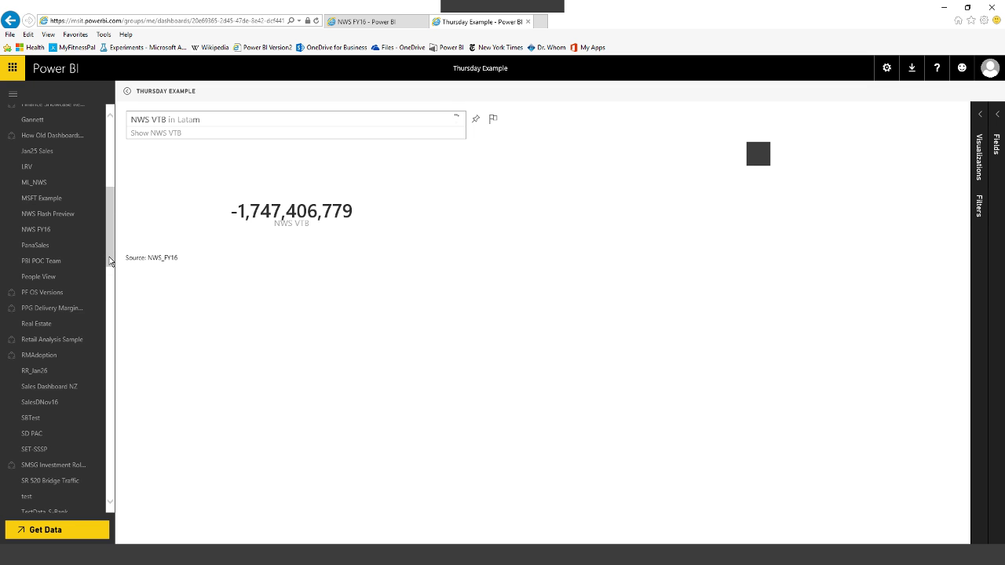
pyautogui.scroll(6, 118, 267)
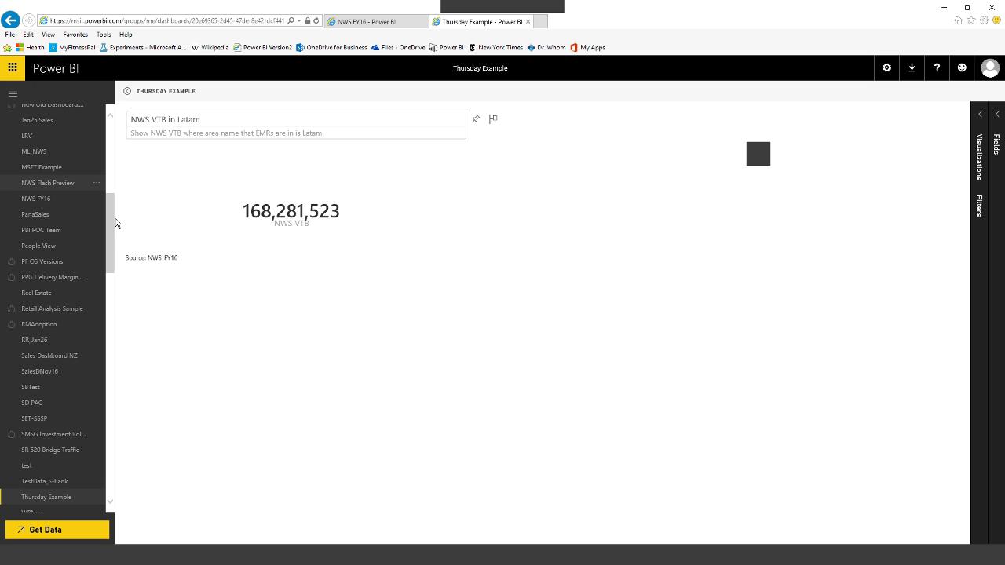
pyautogui.click(42, 204)
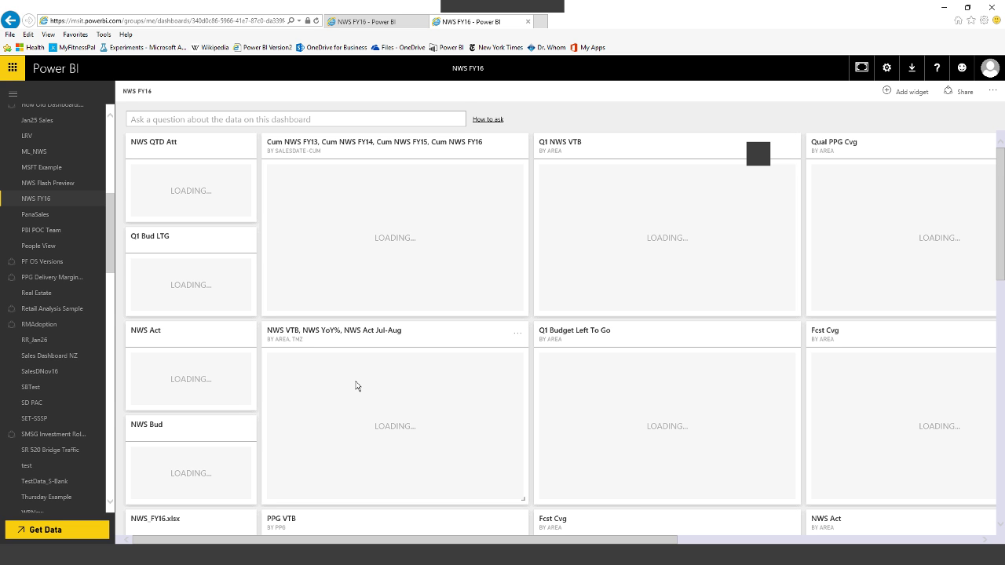
pyautogui.click(39, 220)
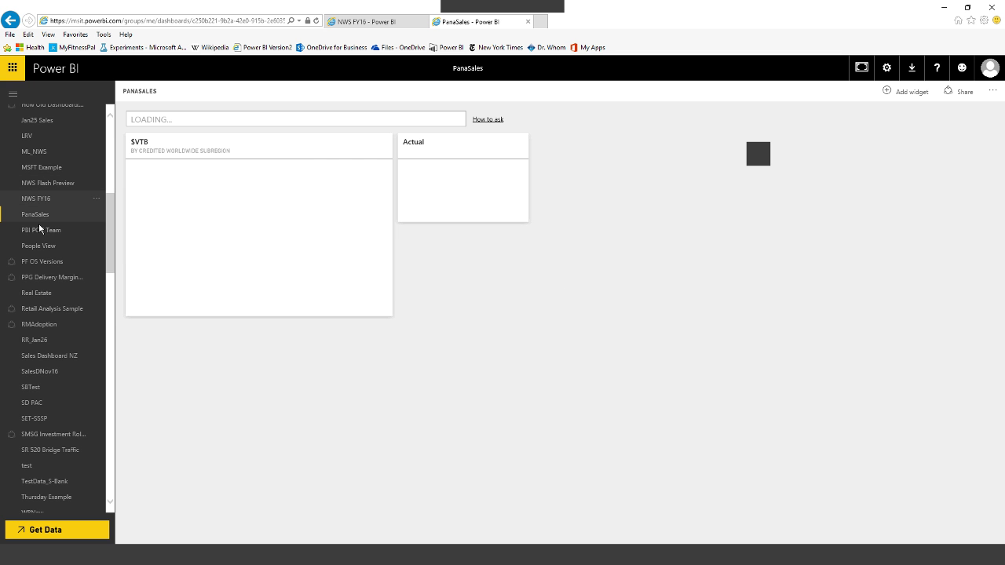
pyautogui.click(38, 208)
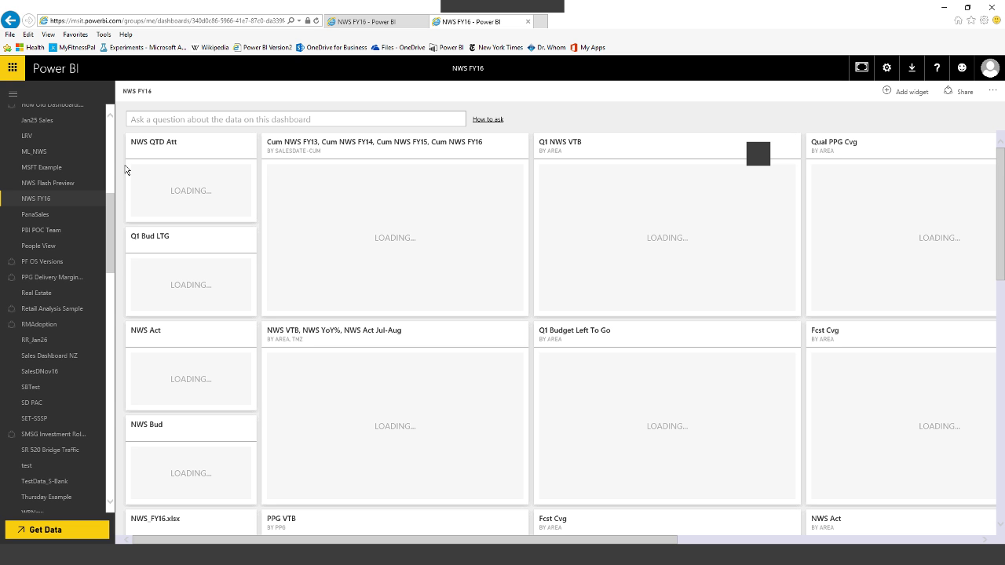
# - Open the ML_NWS dashboard to examine its machine learning forecast tiles, and look through the available reports
pyautogui.click(41, 157)
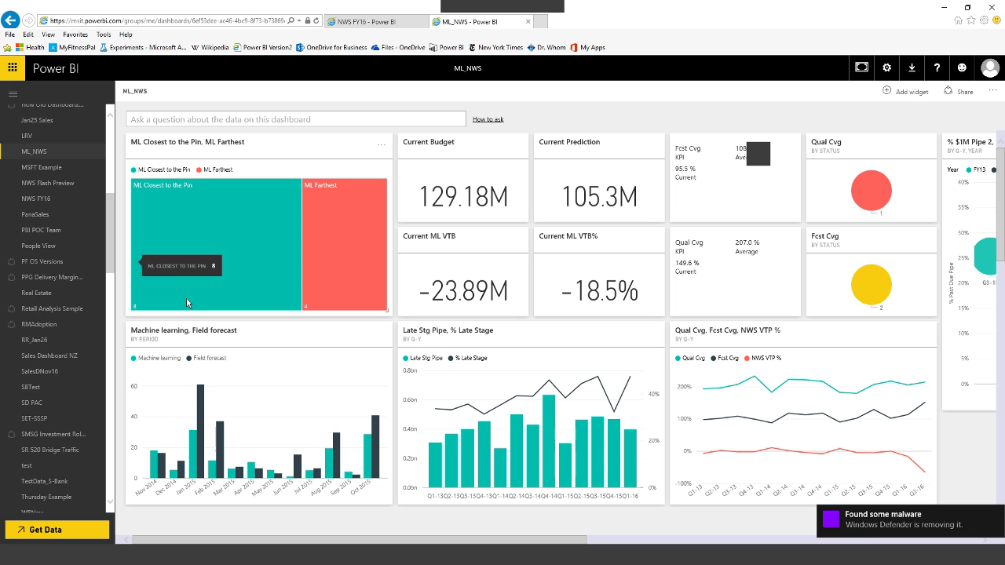
pyautogui.scroll(-5, 117, 265)
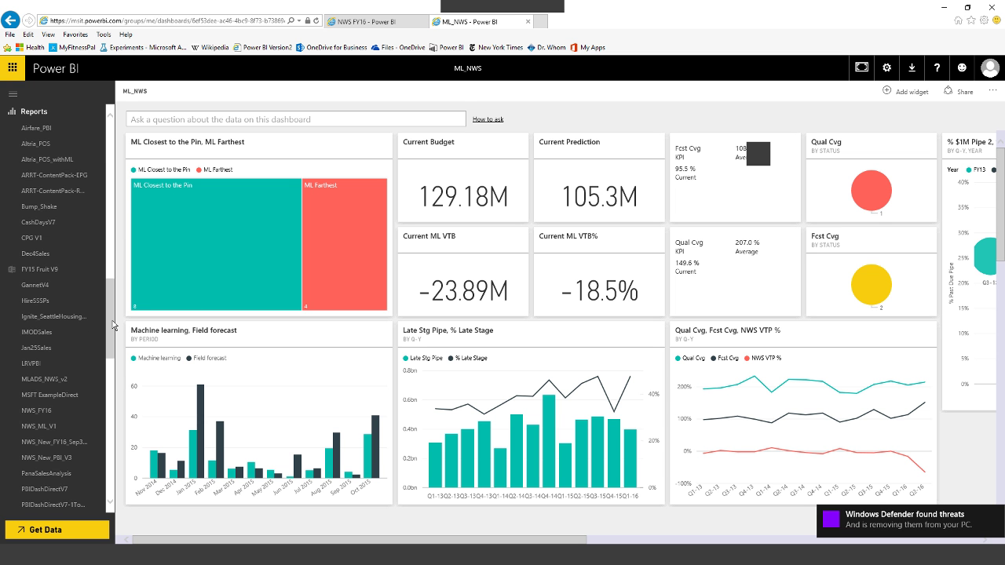
pyautogui.scroll(5, 117, 265)
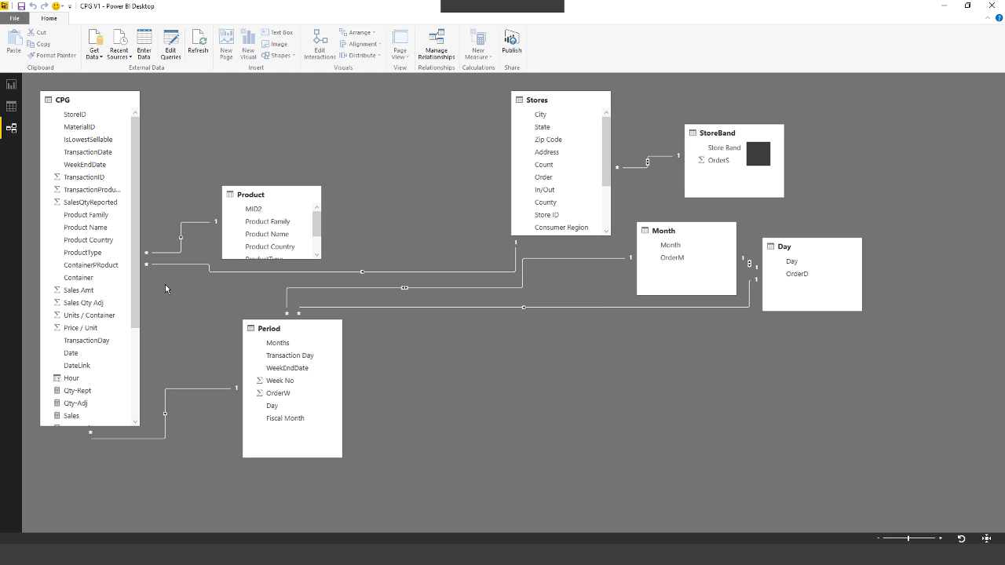
# - In Power BI Desktop's CPG V1 file, view the CPG table's data, return to the report and add a blank page
pyautogui.click(11, 106)
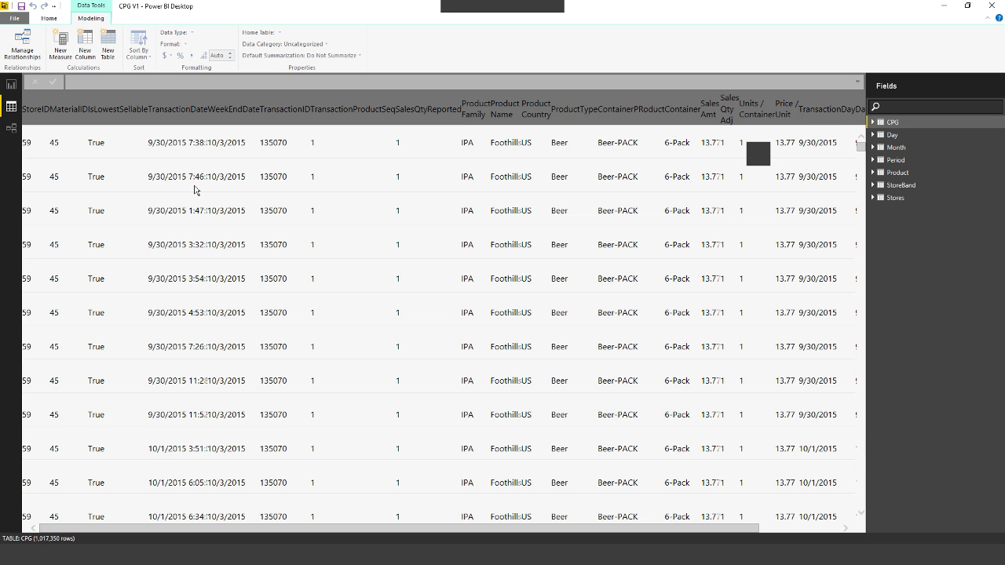
pyautogui.click(11, 84)
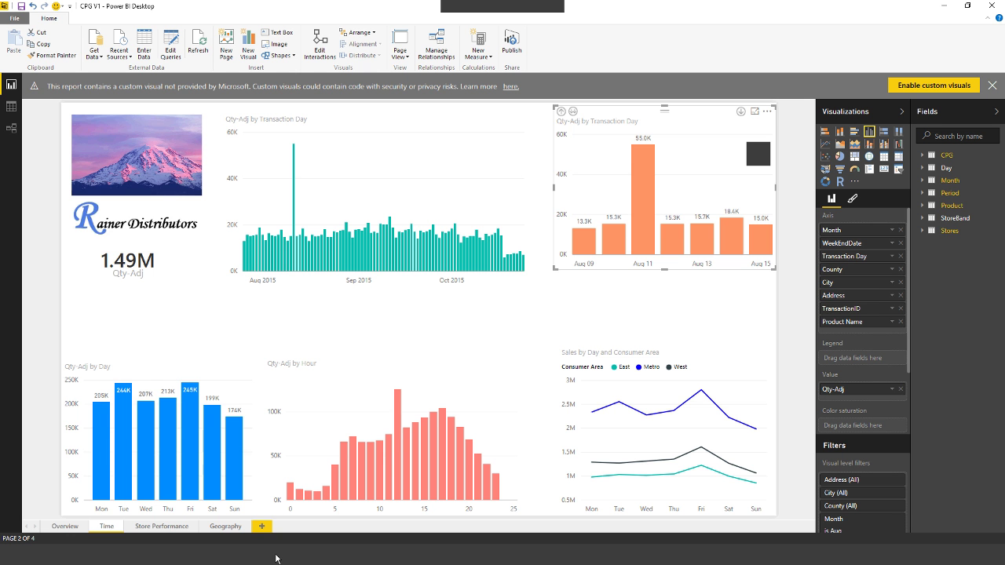
pyautogui.click(261, 526)
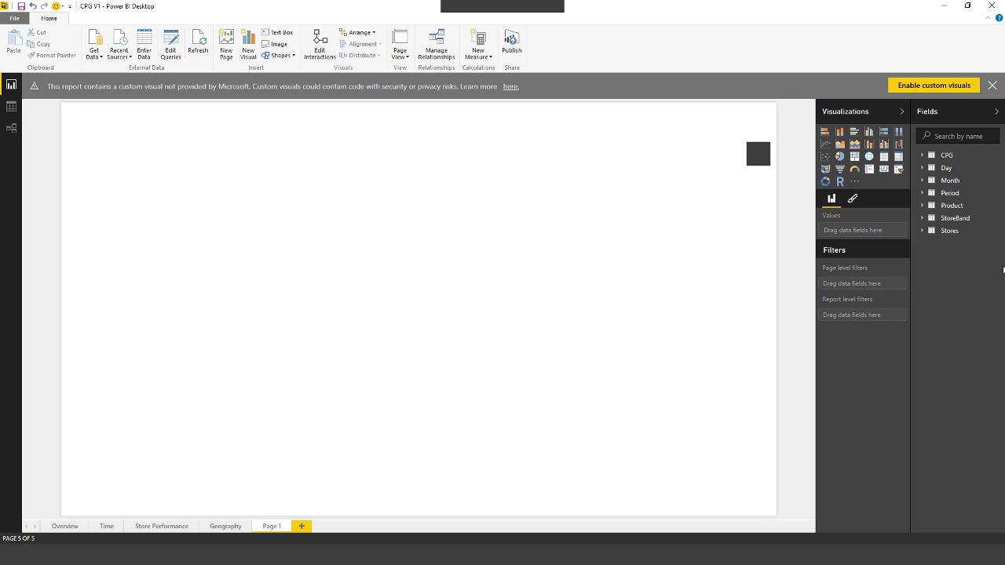
# - Create a table on the blank page from the Month table's Month field and the CPG table's Rev/Trans measure
pyautogui.click(973, 181)
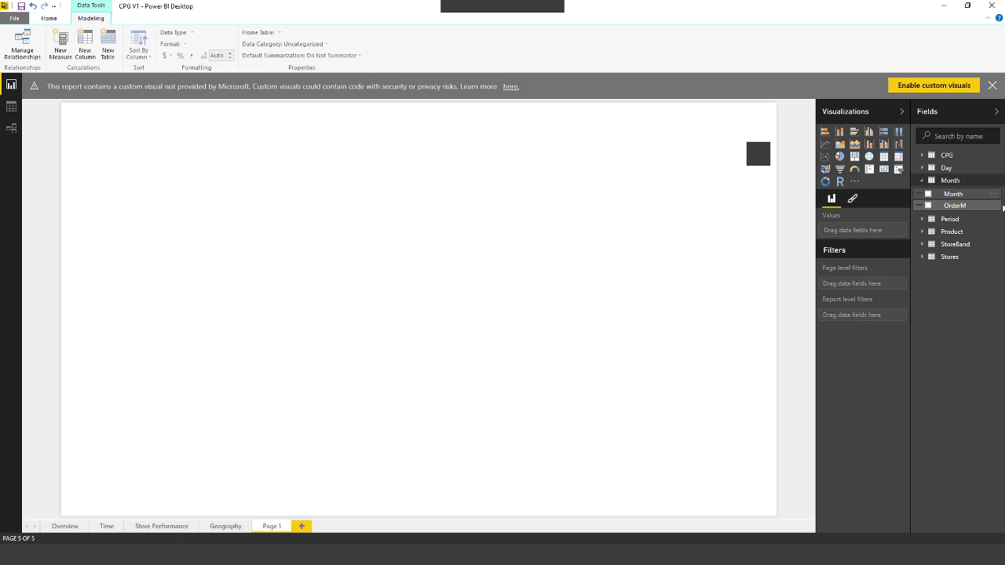
pyautogui.moveTo(993, 204); pyautogui.dragTo(260, 208)
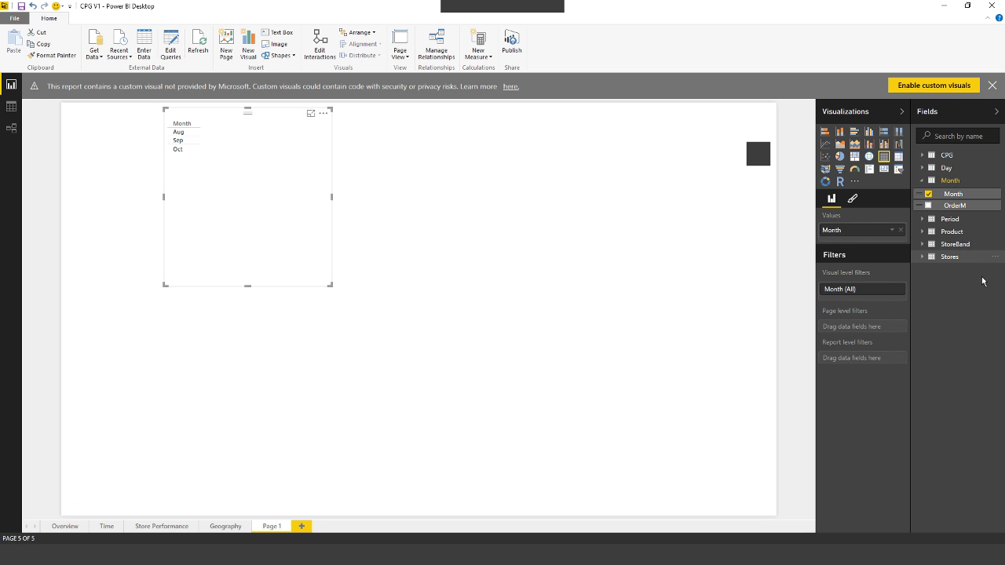
pyautogui.click(970, 155)
pyautogui.scroll(-3, 973, 314)
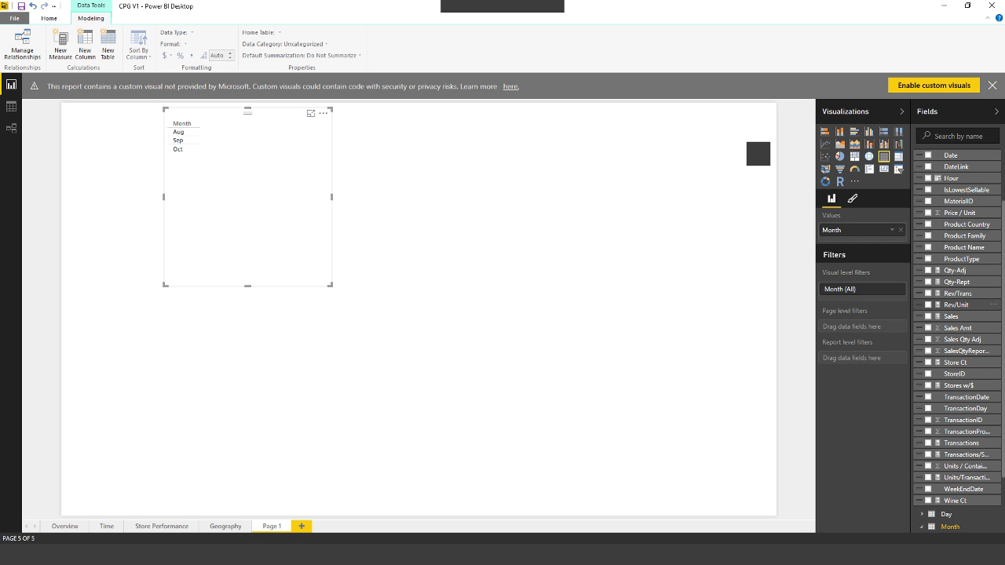
pyautogui.moveTo(957, 293); pyautogui.dragTo(292, 201)
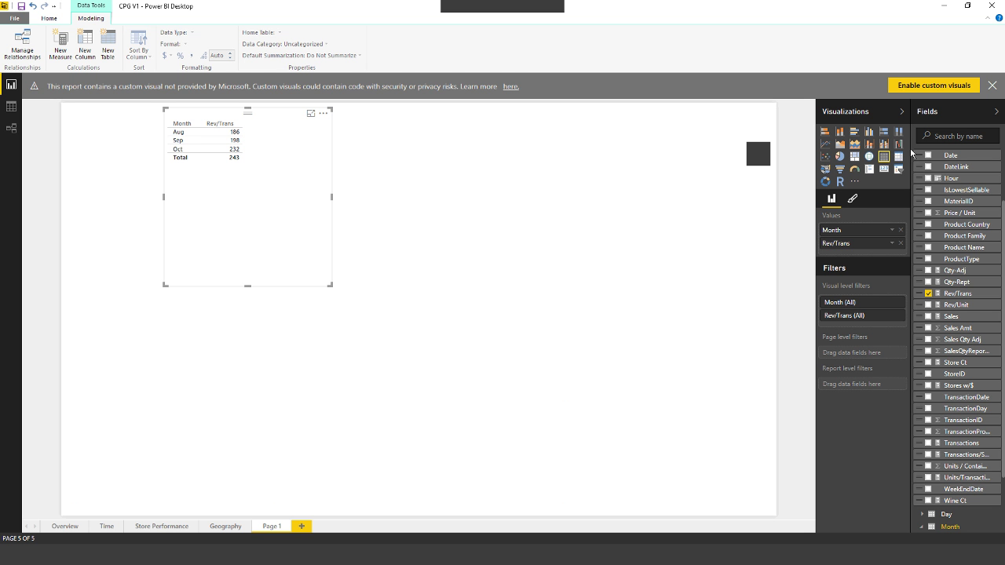
# - Convert the Month and Rev/Trans table to a clustered column chart and then a treemap, and move it to the page's upper-left corner
pyautogui.click(868, 131)
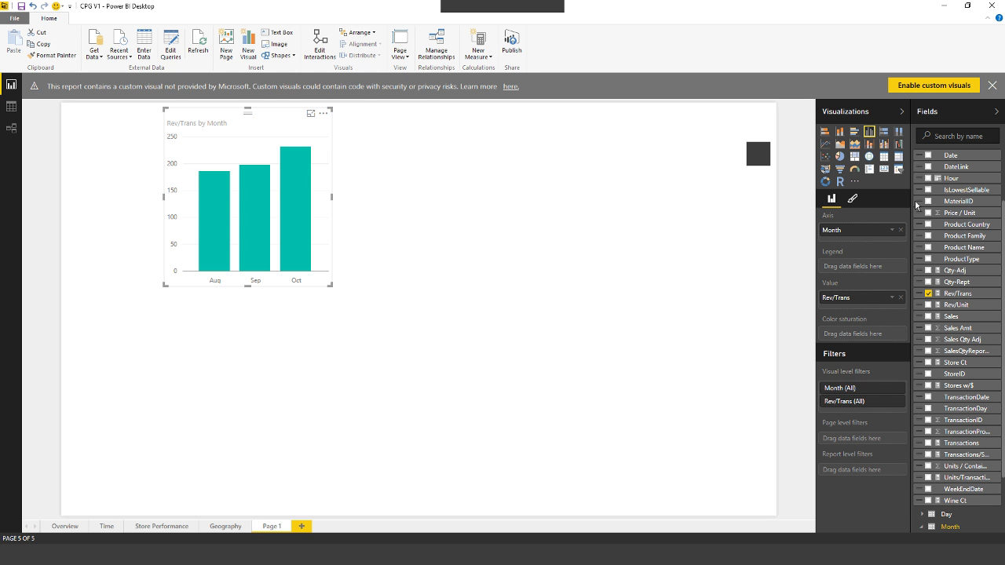
pyautogui.click(854, 156)
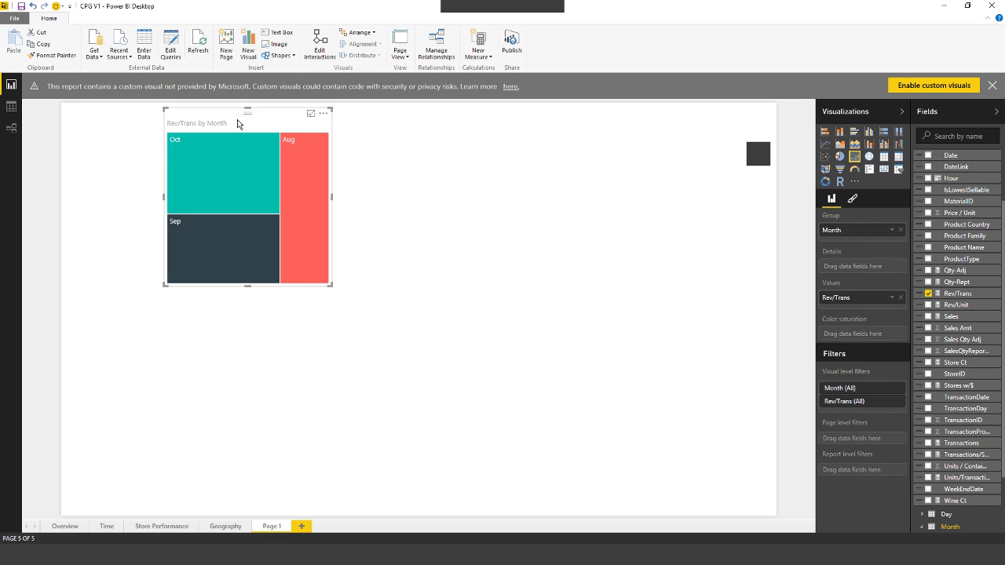
pyautogui.moveTo(232, 124); pyautogui.dragTo(130, 123)
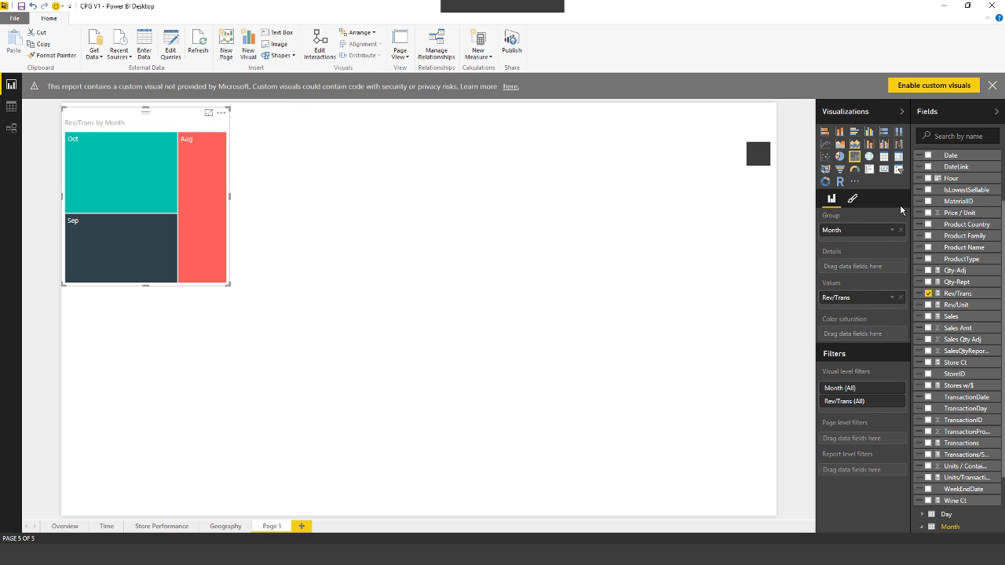
# - Turn on data labels for the Rev/Trans by Month treemap
pyautogui.click(852, 198)
pyautogui.click(896, 255)
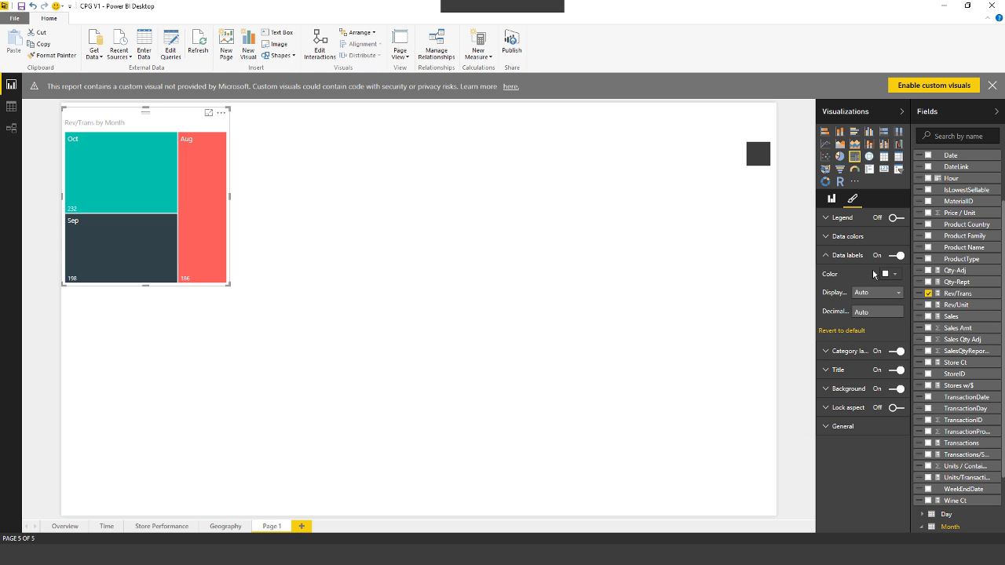
pyautogui.click(871, 267)
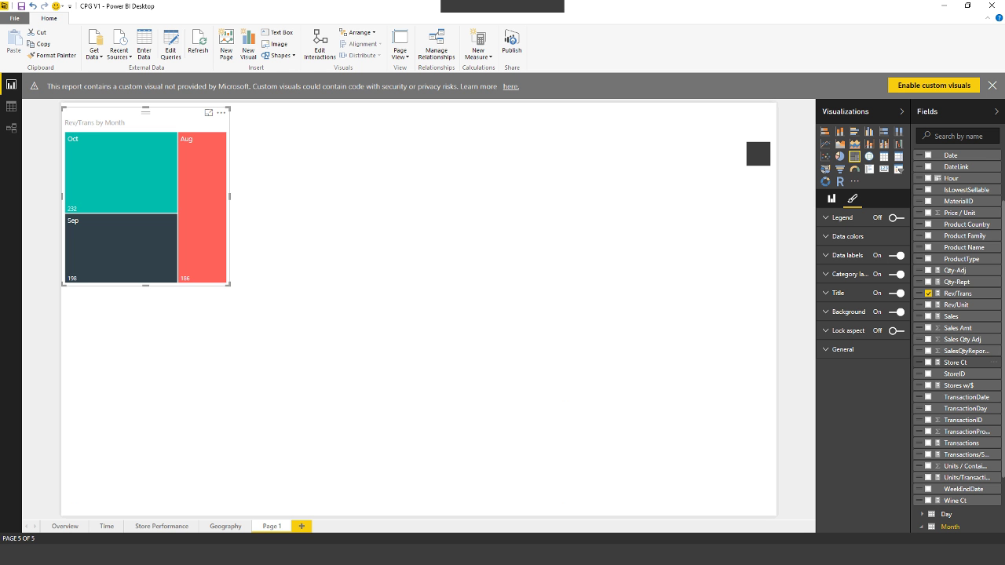
# - Create a map from the Stores table's City field and move it near the page's upper middle
pyautogui.scroll(3, 956, 330)
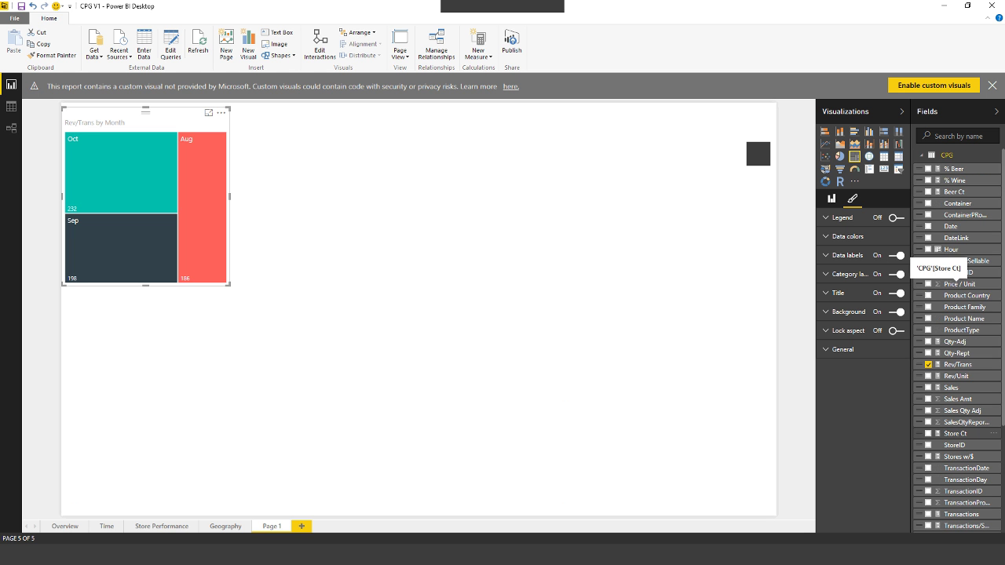
pyautogui.scroll(-5, 956, 337)
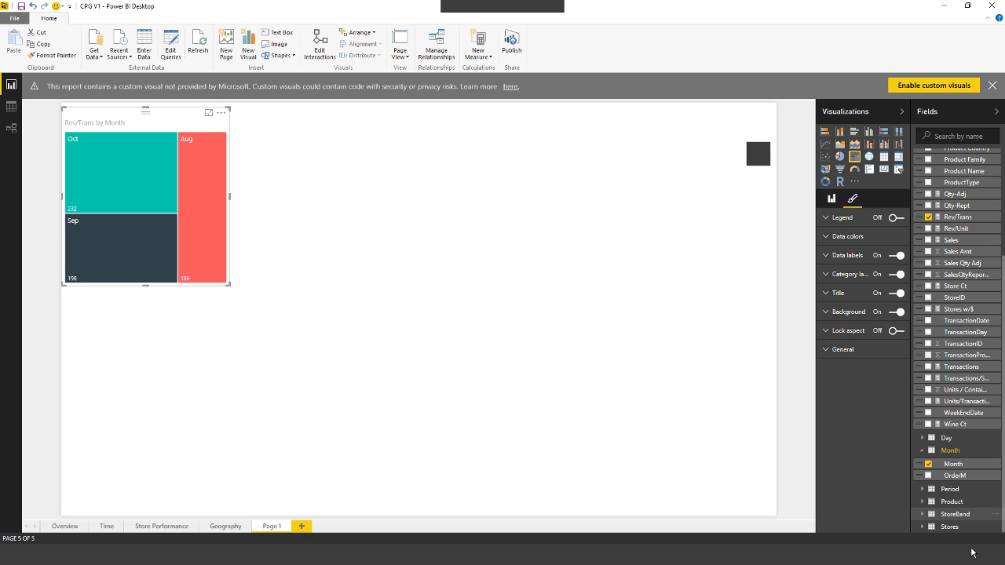
pyautogui.click(949, 527)
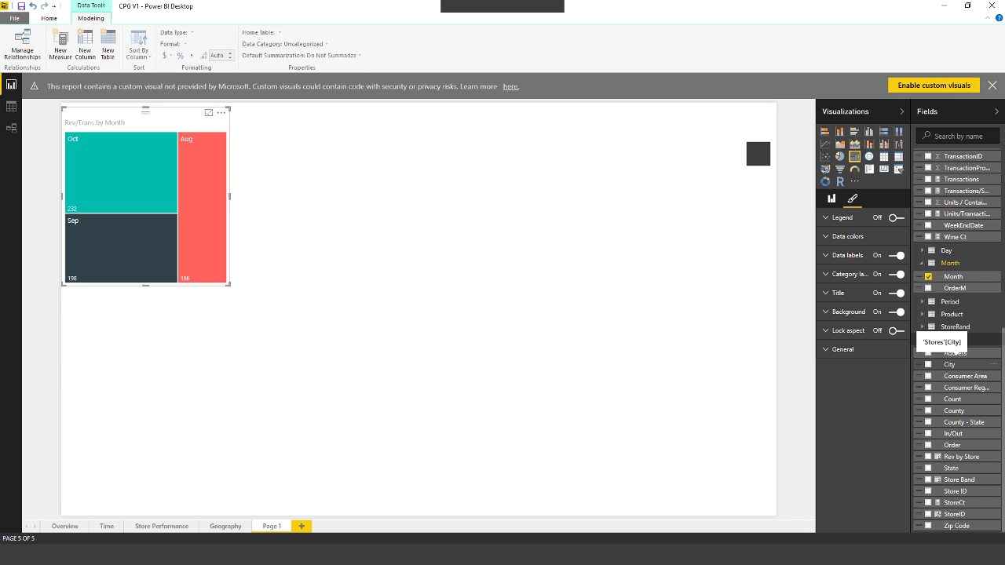
pyautogui.moveTo(949, 364); pyautogui.dragTo(513, 284)
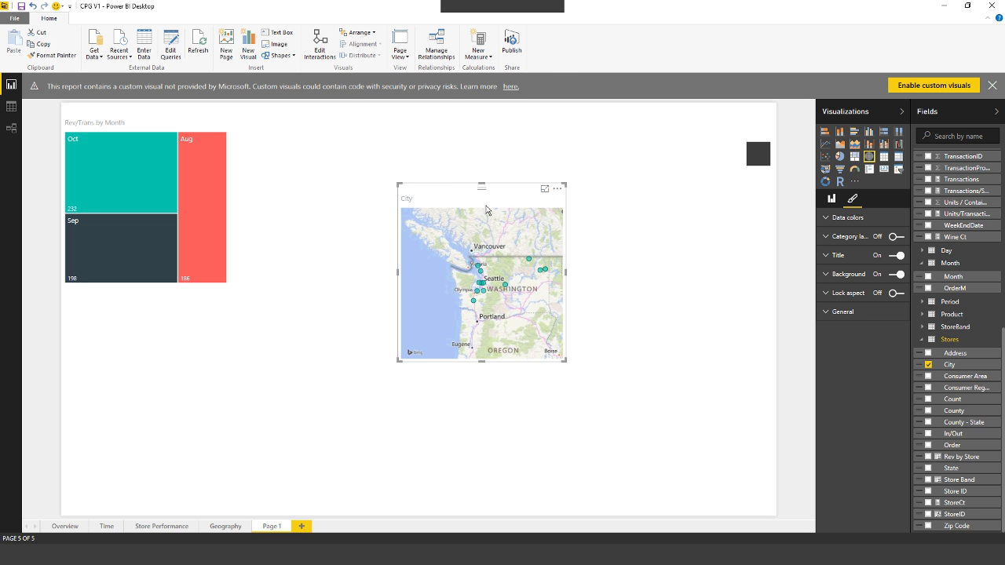
pyautogui.moveTo(485, 210); pyautogui.dragTo(424, 142)
# - Add the CPG Sales measure to the city map's values and enlarge the map to inspect Washington
pyautogui.scroll(5, 961, 276)
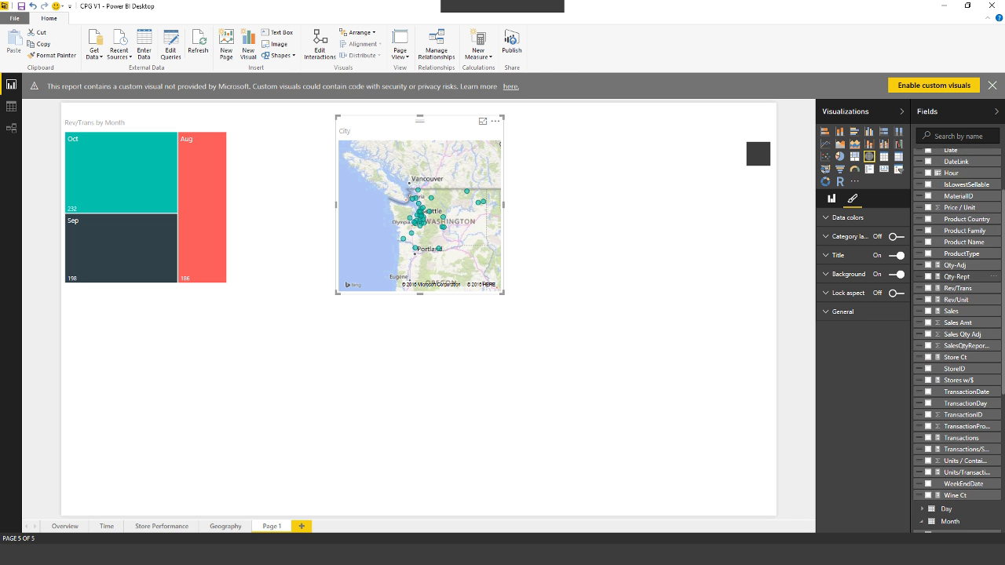
pyautogui.scroll(2, 961, 276)
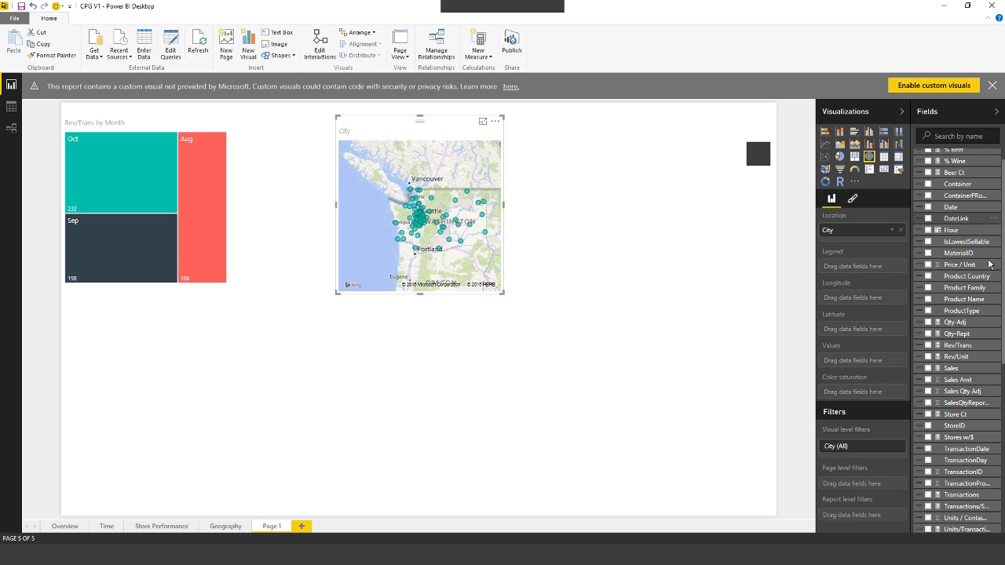
pyautogui.moveTo(946, 368); pyautogui.dragTo(895, 361)
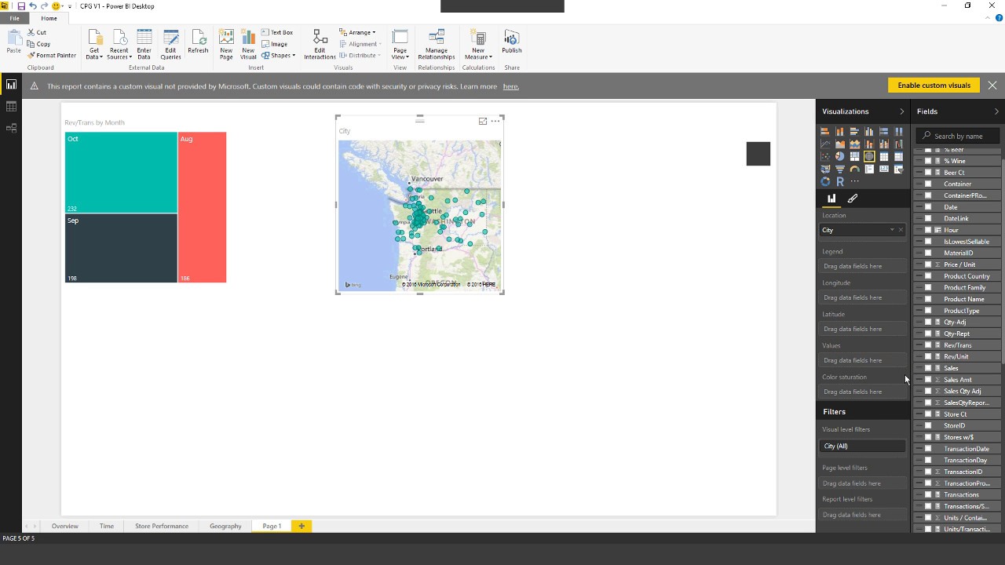
pyautogui.moveTo(503, 293); pyautogui.dragTo(676, 395)
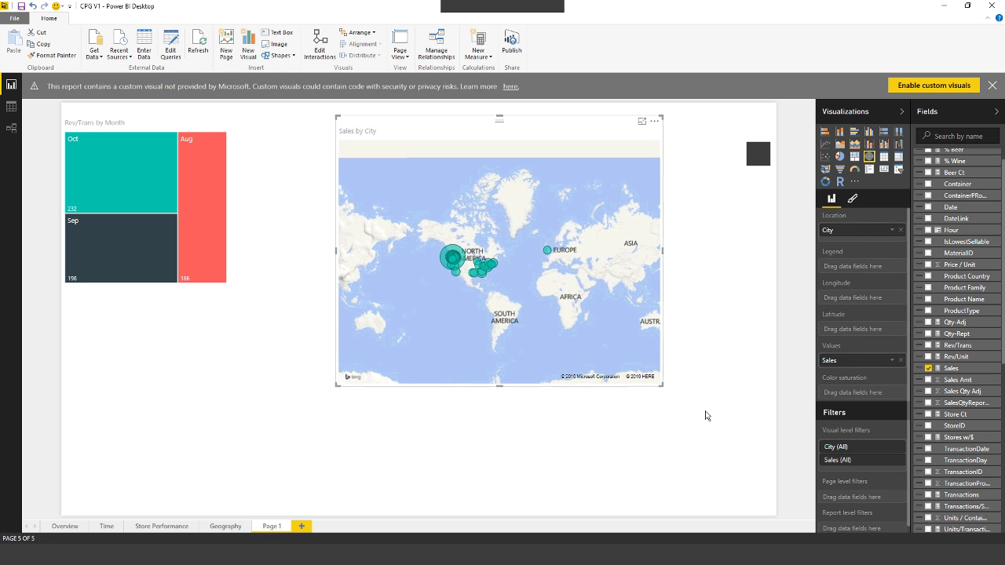
pyautogui.moveTo(496, 285)
pyautogui.scroll(8, 496, 284)
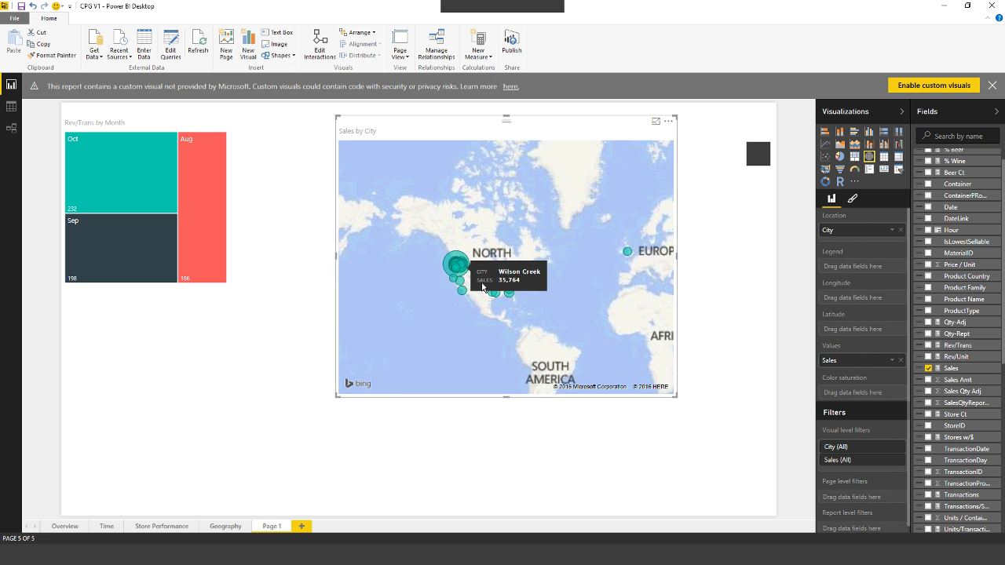
# - Add the Stores table's County field as the sales map's legend and inspect the bubbles around Seattle
pyautogui.scroll(-5, 494, 303)
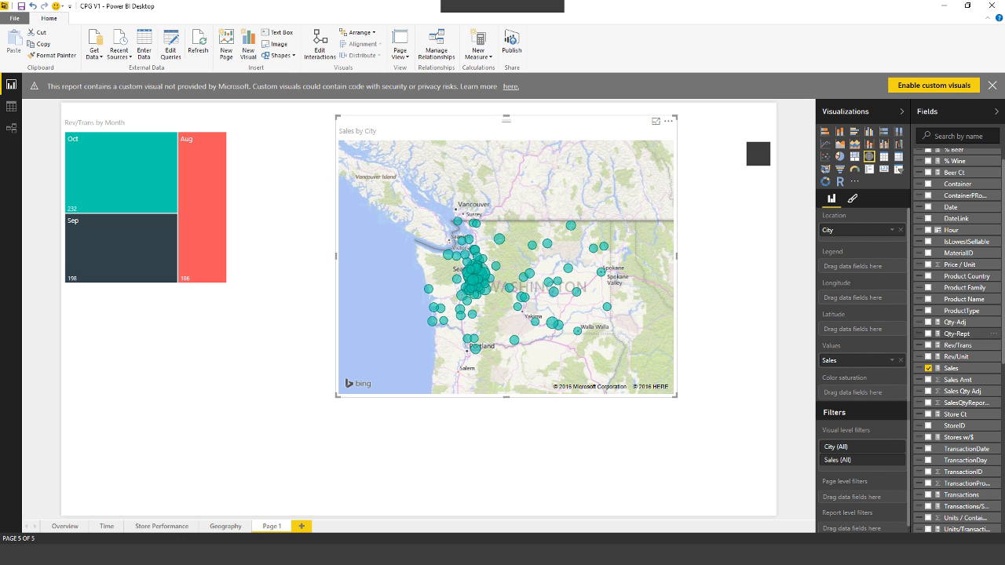
pyautogui.scroll(-8, 958, 330)
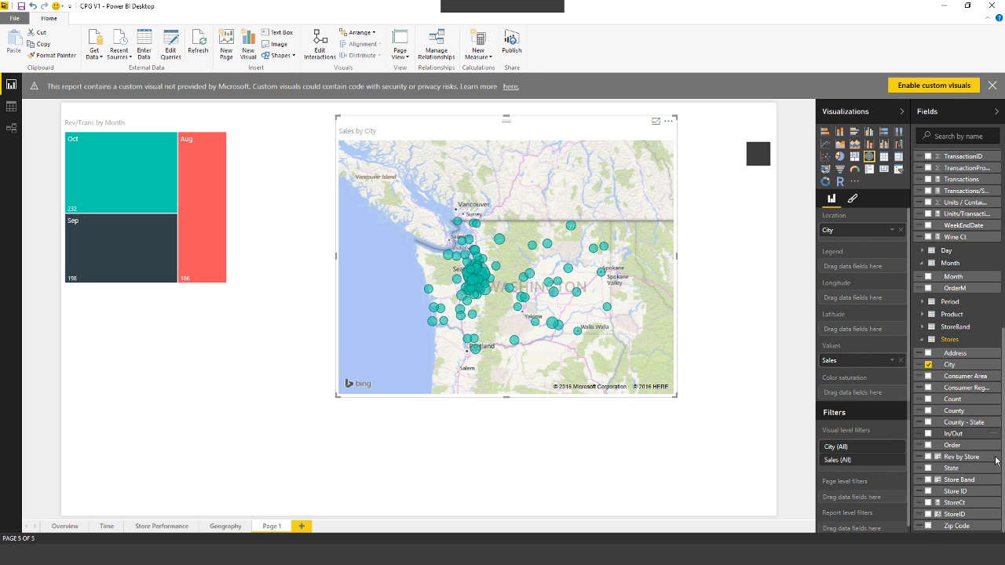
pyautogui.moveTo(954, 411); pyautogui.dragTo(861, 266)
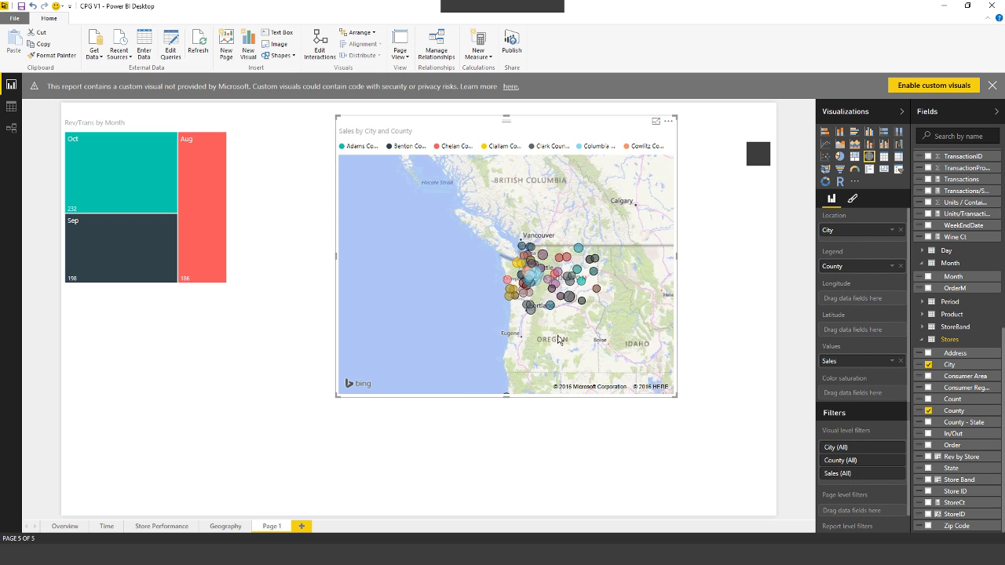
pyautogui.scroll(3, 587, 299)
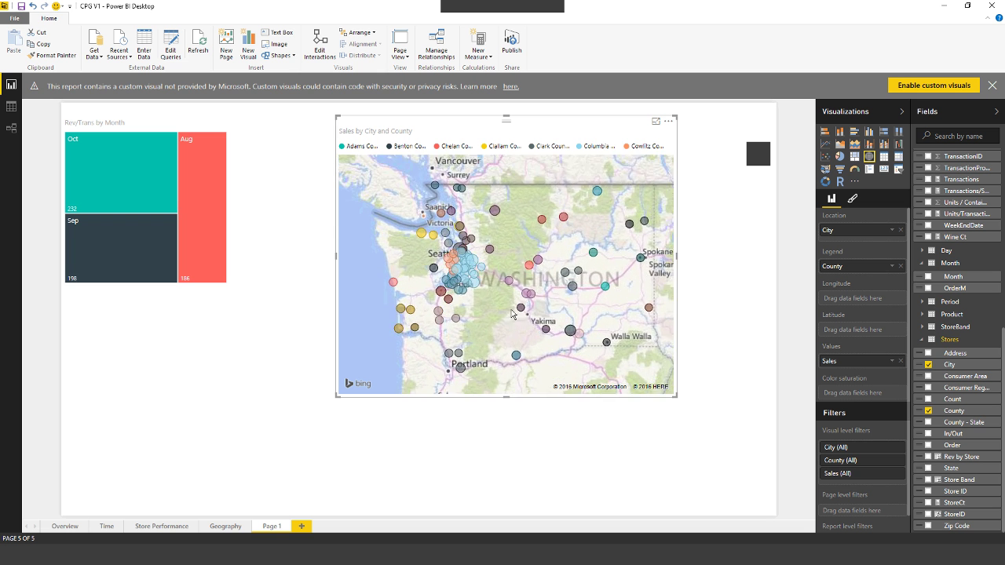
pyautogui.scroll(2, 517, 259)
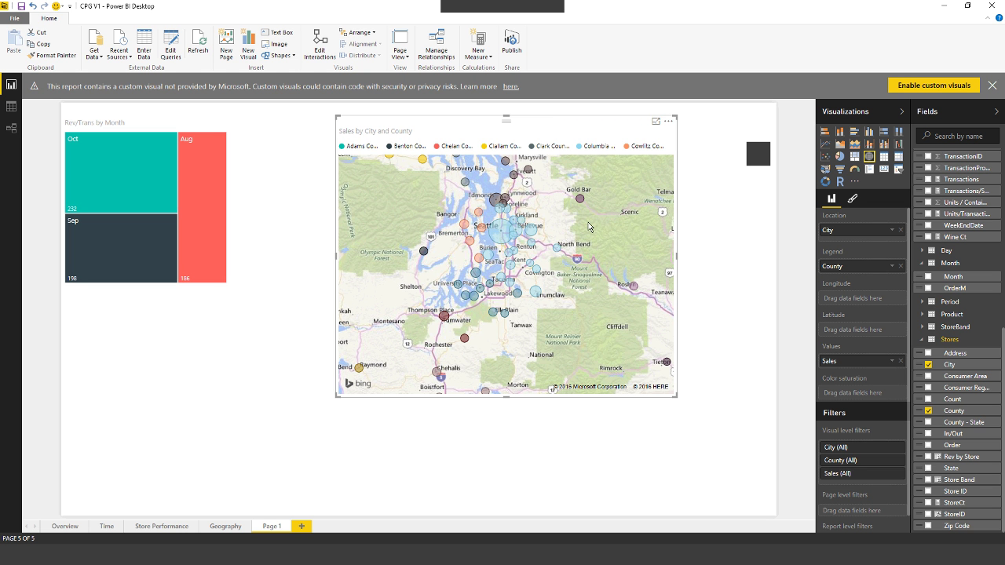
pyautogui.moveTo(588, 226); pyautogui.dragTo(579, 301)
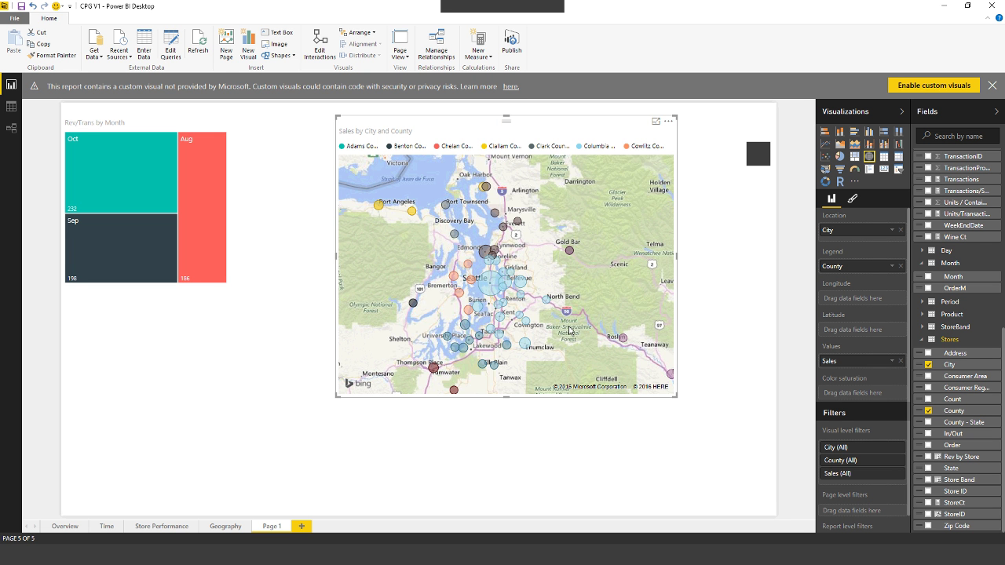
# - Shrink the Sales by City and County map after widening its view to Washington, and move it next to the treemap
pyautogui.scroll(-3, 570, 331)
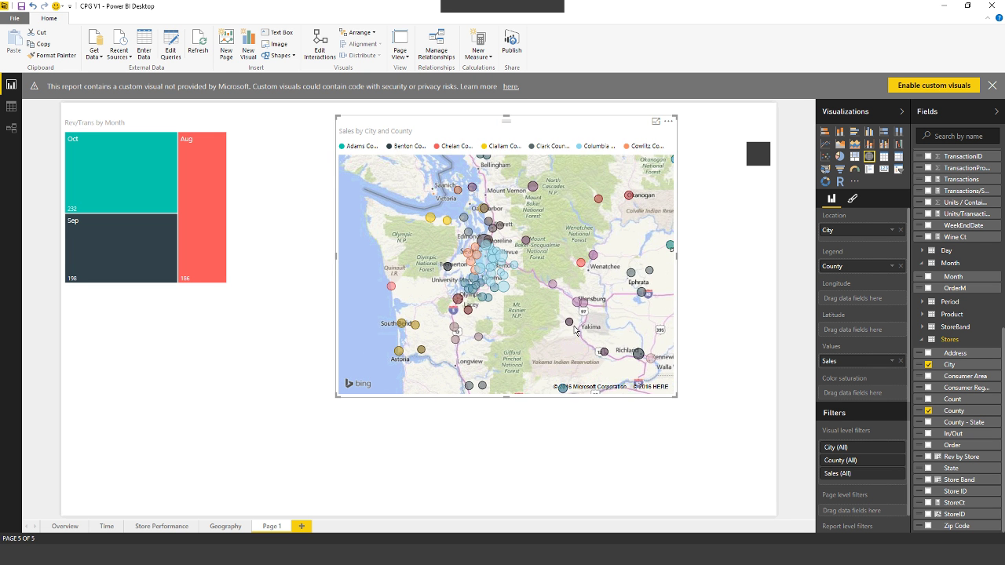
pyautogui.moveTo(575, 329); pyautogui.dragTo(556, 332)
pyautogui.scroll(2, 558, 333)
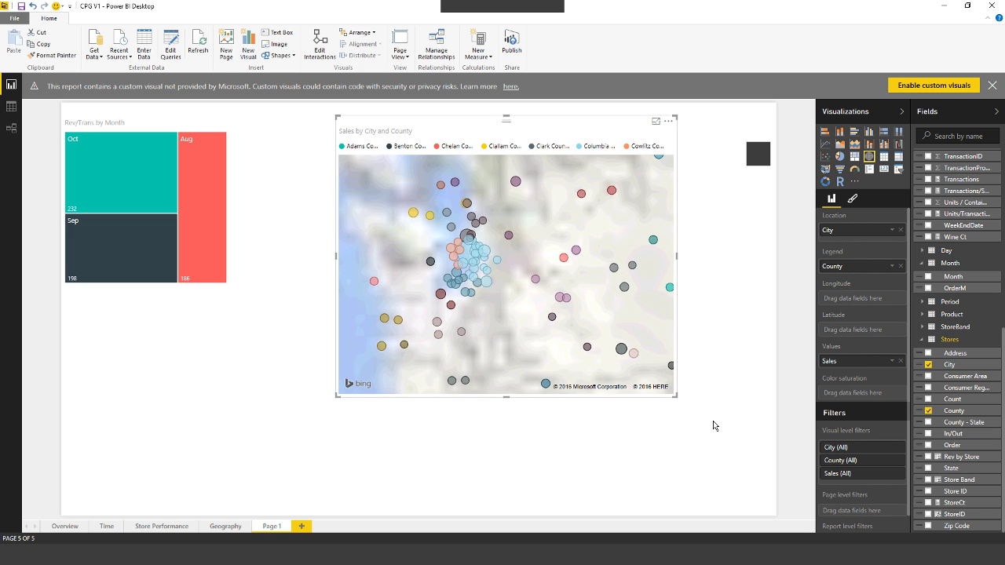
pyautogui.moveTo(711, 419); pyautogui.dragTo(603, 369)
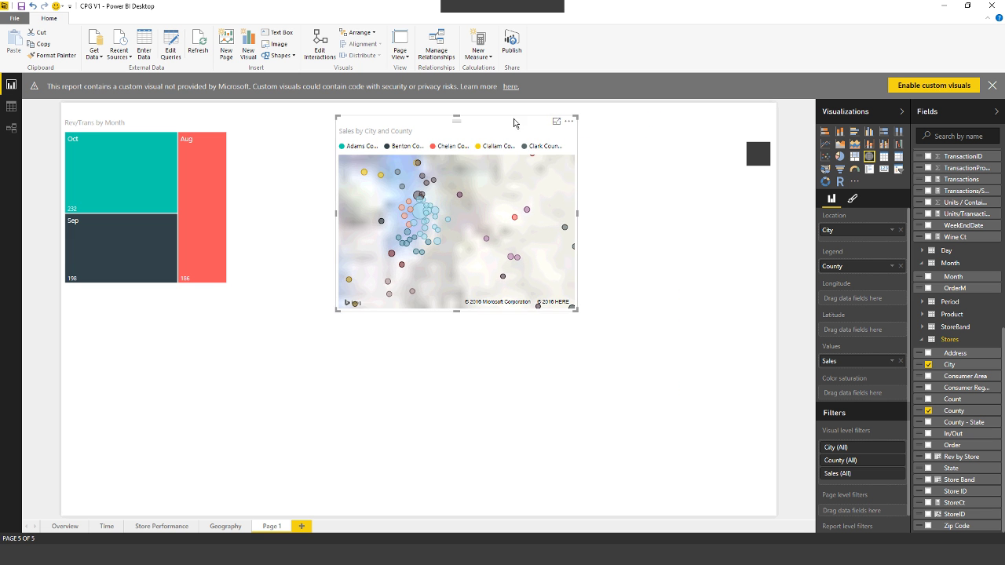
pyautogui.moveTo(511, 131); pyautogui.dragTo(413, 122)
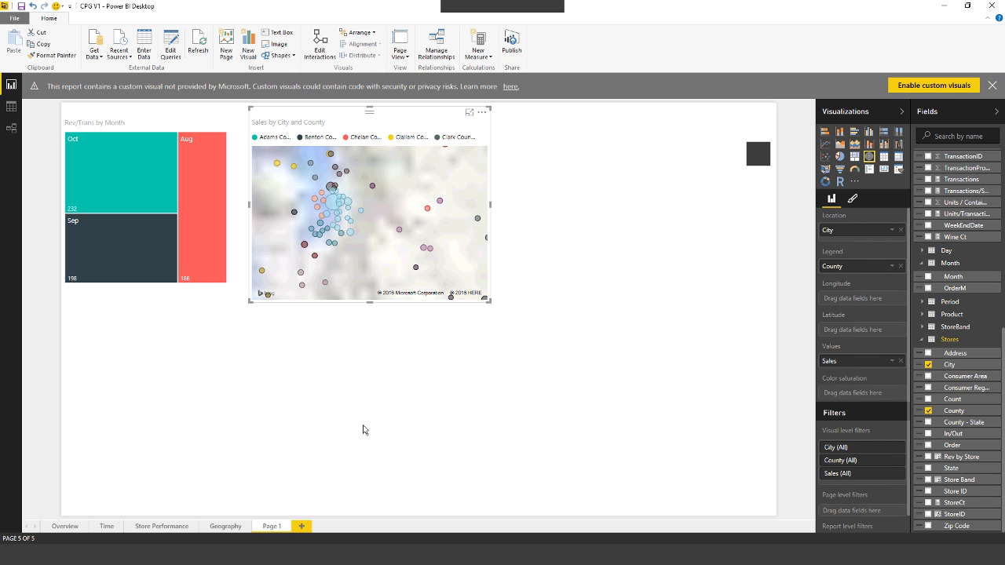
# - Start publishing the CPG V1 report and save its changes
pyautogui.click(539, 46)
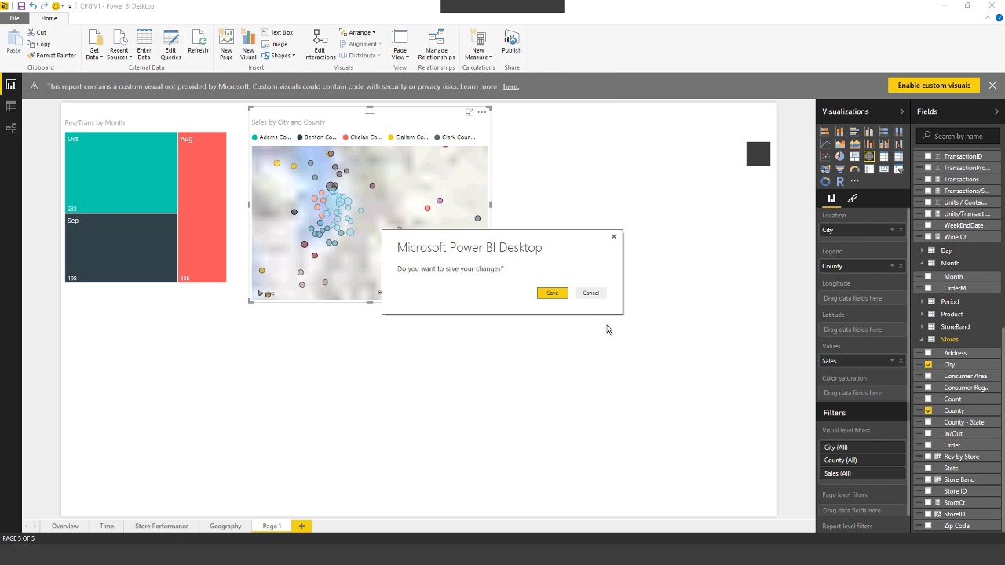
pyautogui.press('Return')
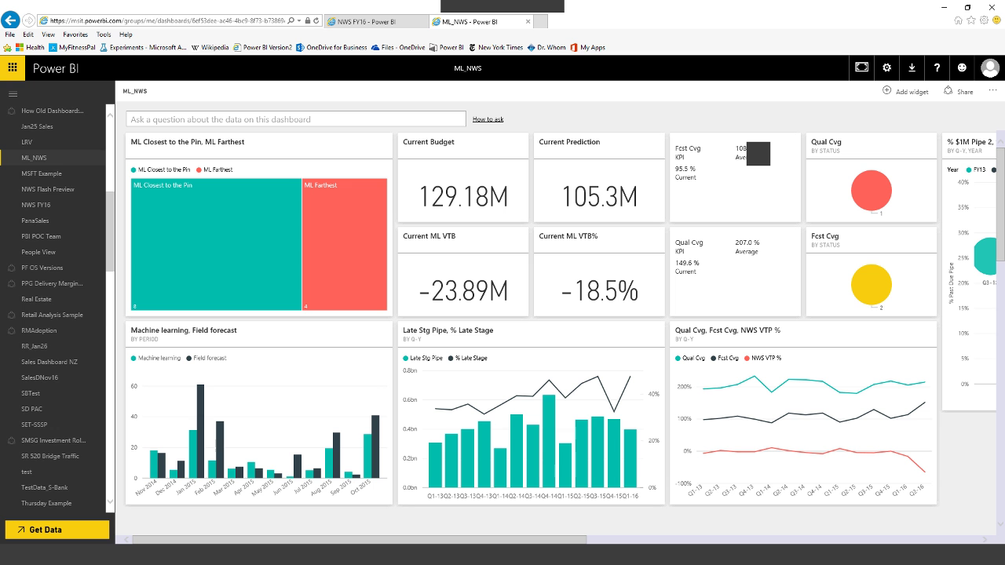
# - Look through the online Power BI reports list in the browser, and cancel replacing the CPG V1 dataset in Power BI Desktop
pyautogui.scroll(-10, 18, 426)
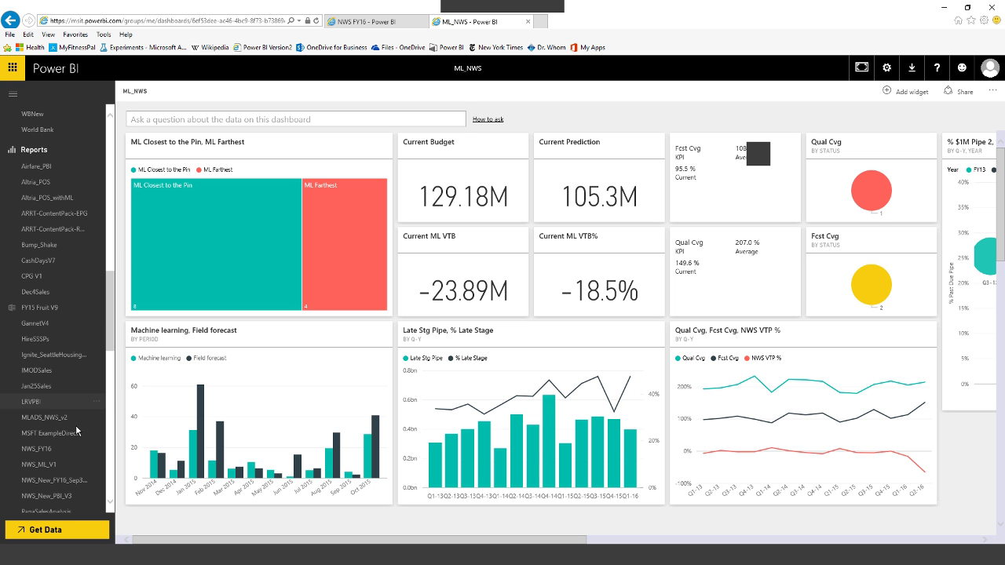
pyautogui.scroll(-4, 83, 421)
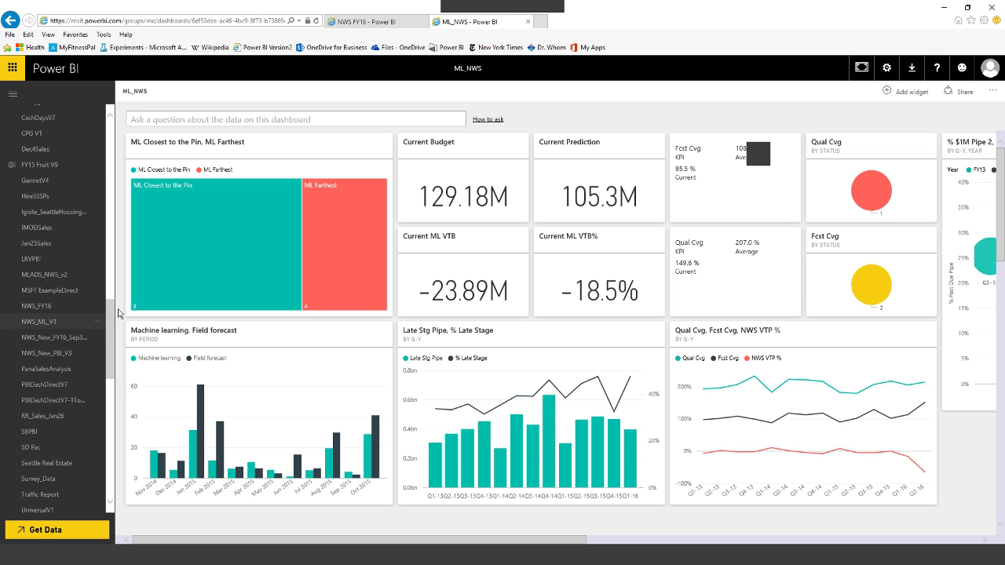
pyautogui.scroll(-2, 68, 341)
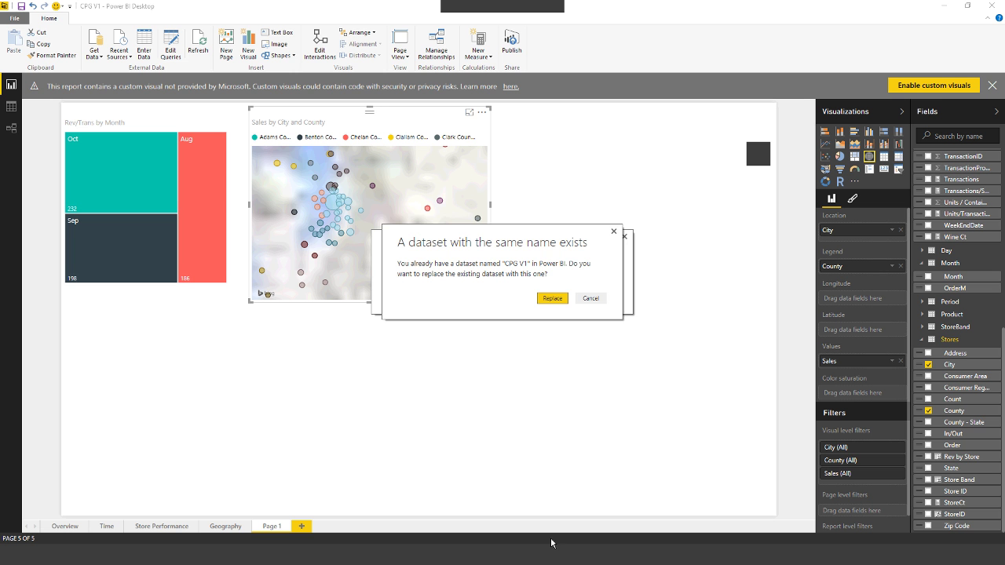
pyautogui.click(590, 299)
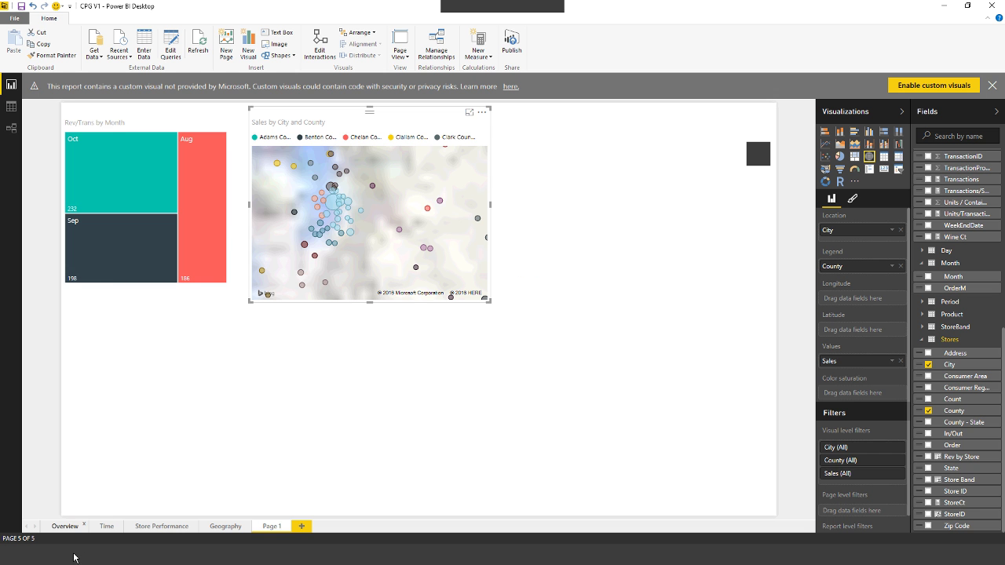
# - View the Overview page, and switch to a new blank report with the start screen dismissed
pyautogui.click(64, 526)
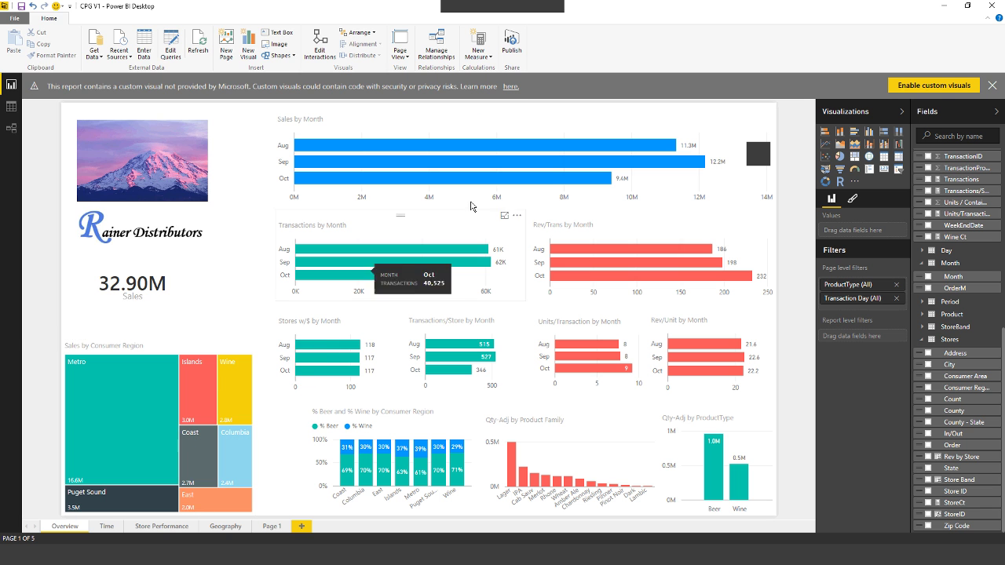
pyautogui.hotkey('alt', 'f')
pyautogui.click(31, 317)
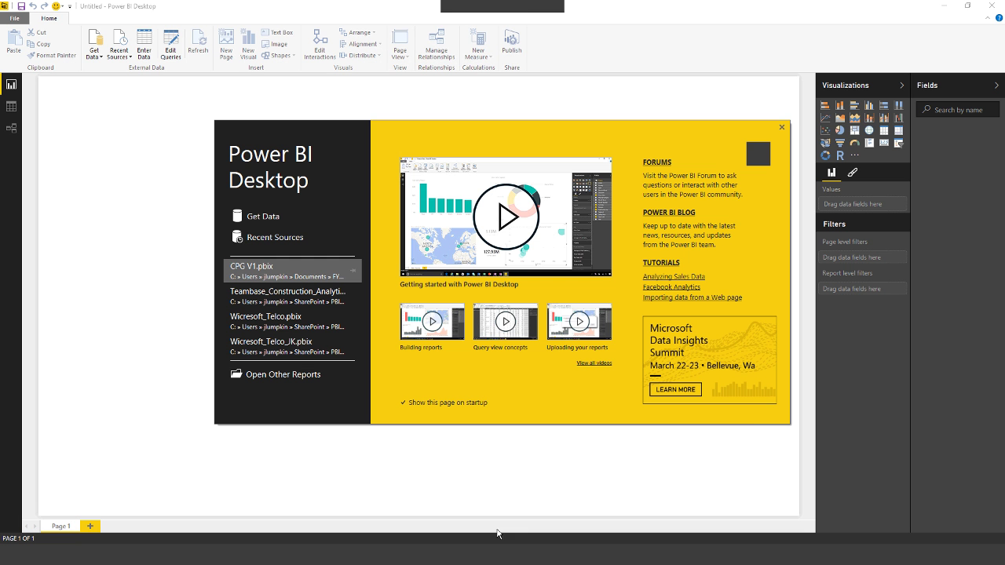
pyautogui.click(781, 126)
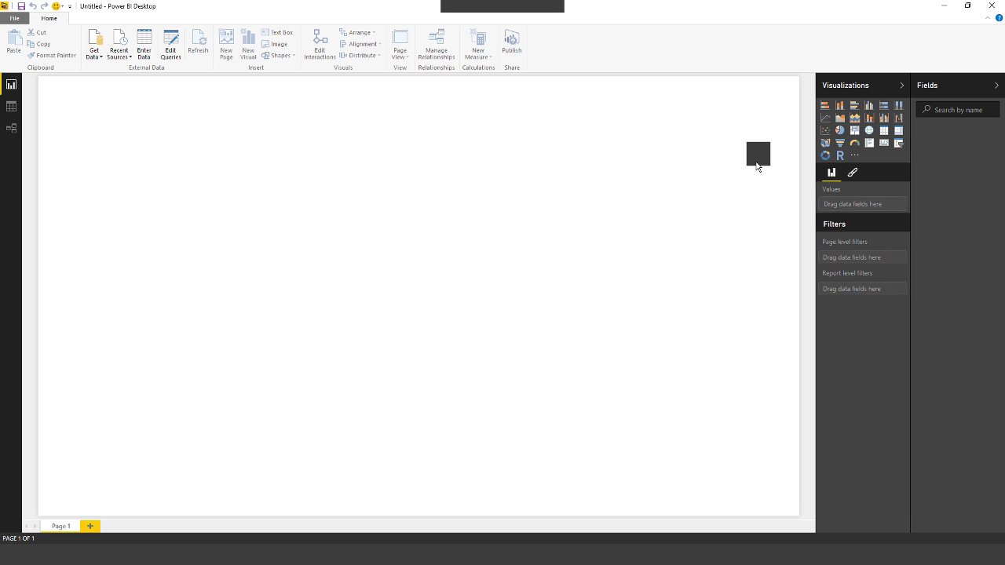
# - Open the full list of data sources and review the available file, database, Azure and online service connectors
pyautogui.click(100, 57)
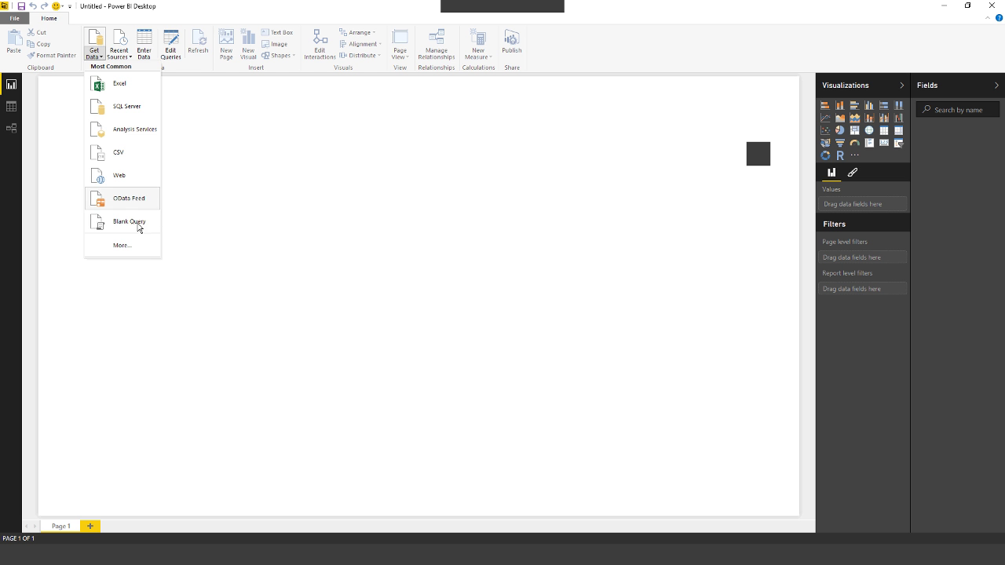
pyautogui.click(124, 250)
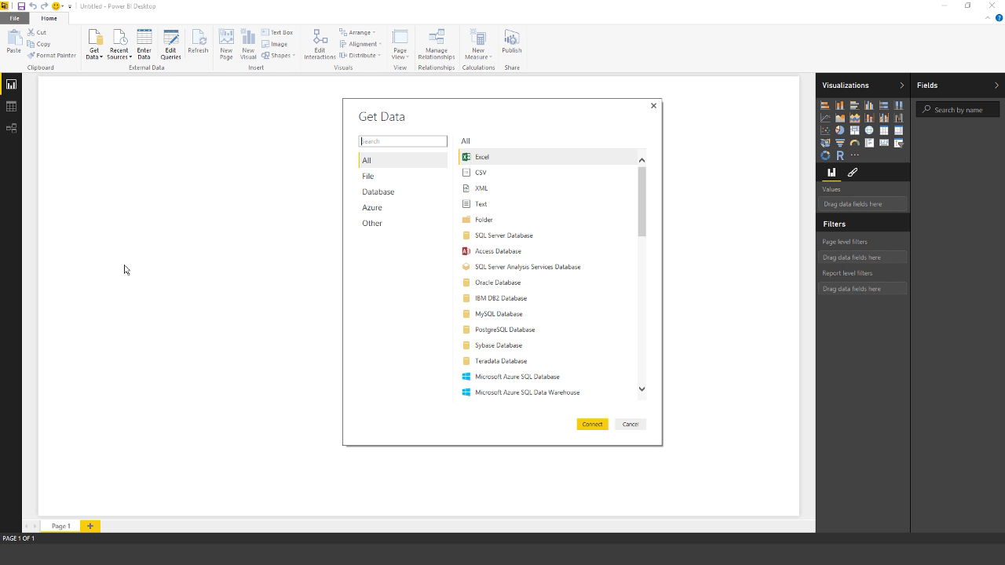
pyautogui.scroll(-5, 678, 236)
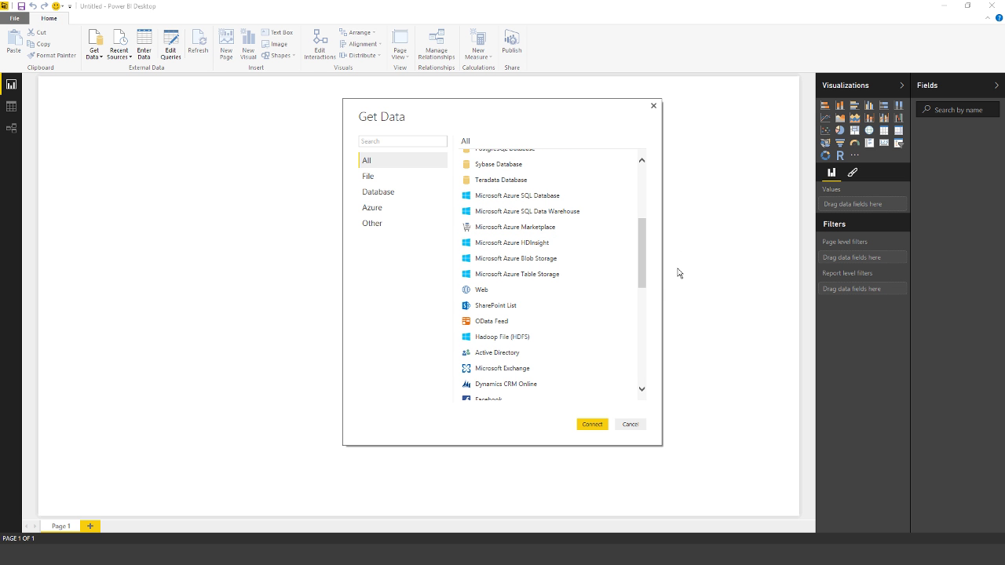
pyautogui.scroll(-4, 678, 276)
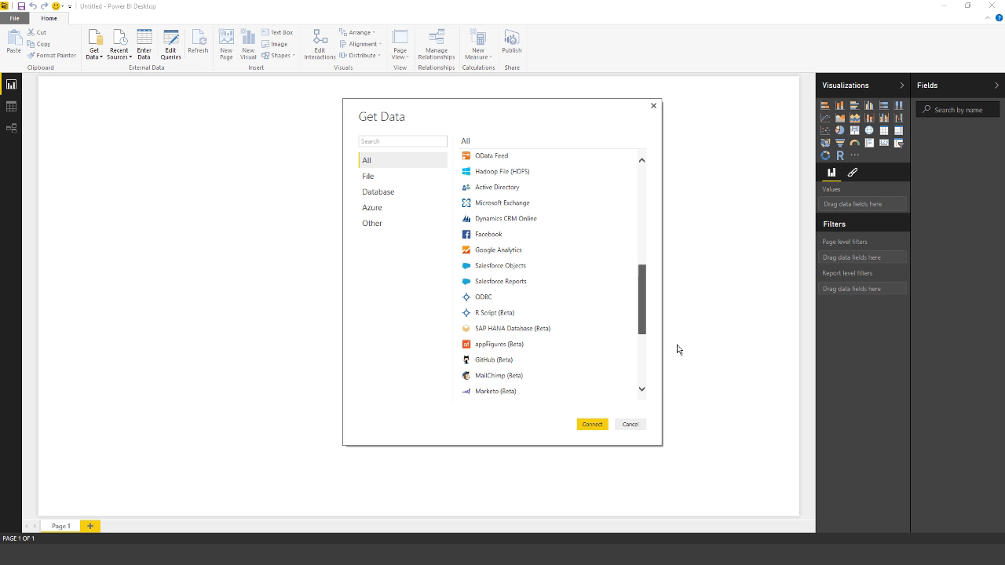
pyautogui.scroll(-4, 678, 370)
pyautogui.scroll(-1, 678, 395)
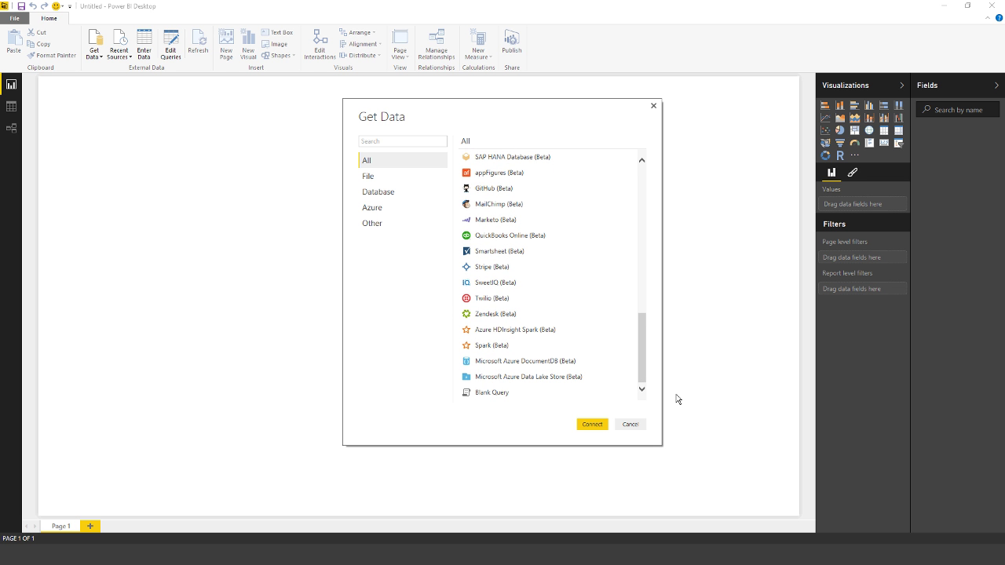
pyautogui.scroll(12, 683, 275)
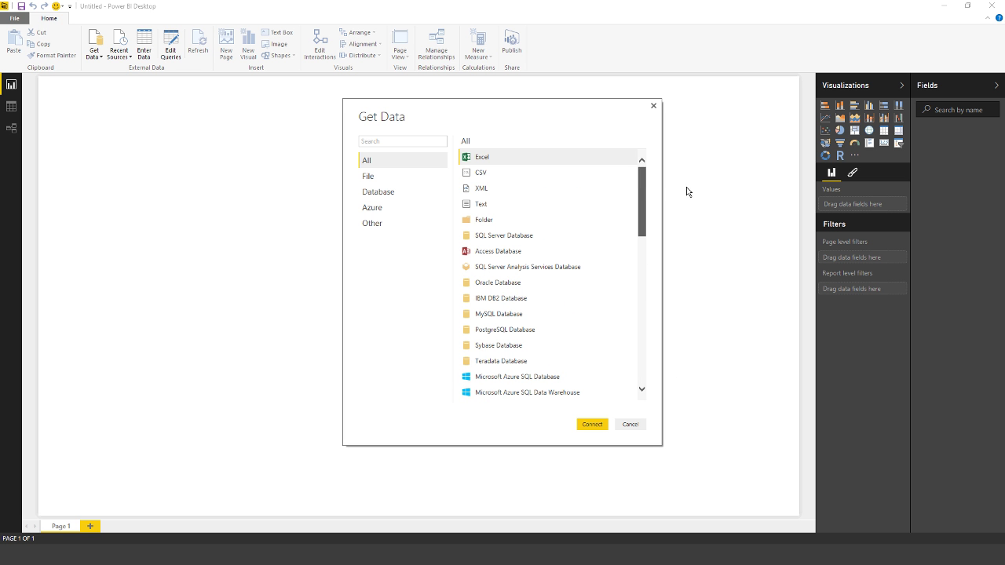
# - Connect to the Excel workbook JCI_Flat_Table in the Documents folder FY16_ES > POCs > JCI
pyautogui.click(506, 160)
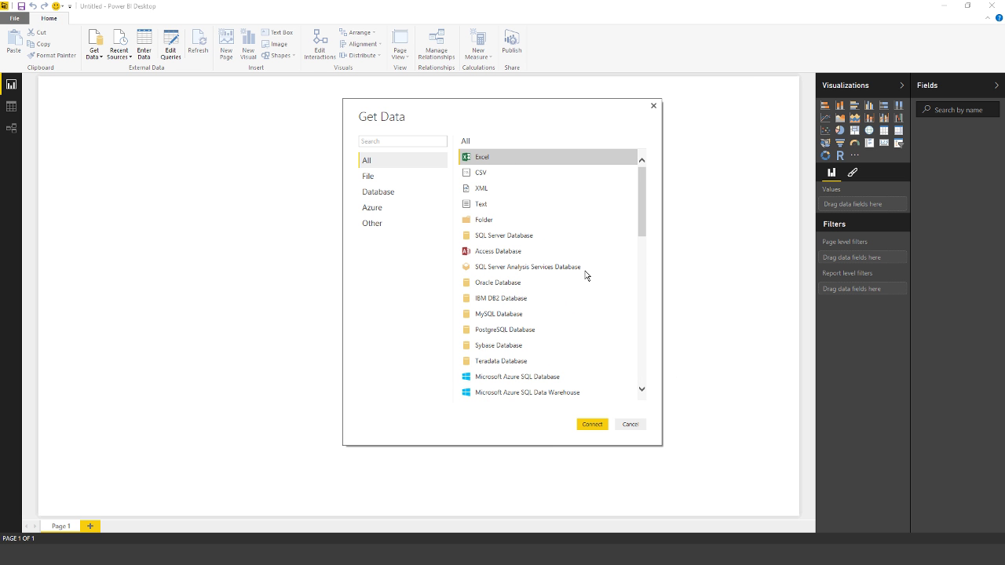
pyautogui.click(592, 424)
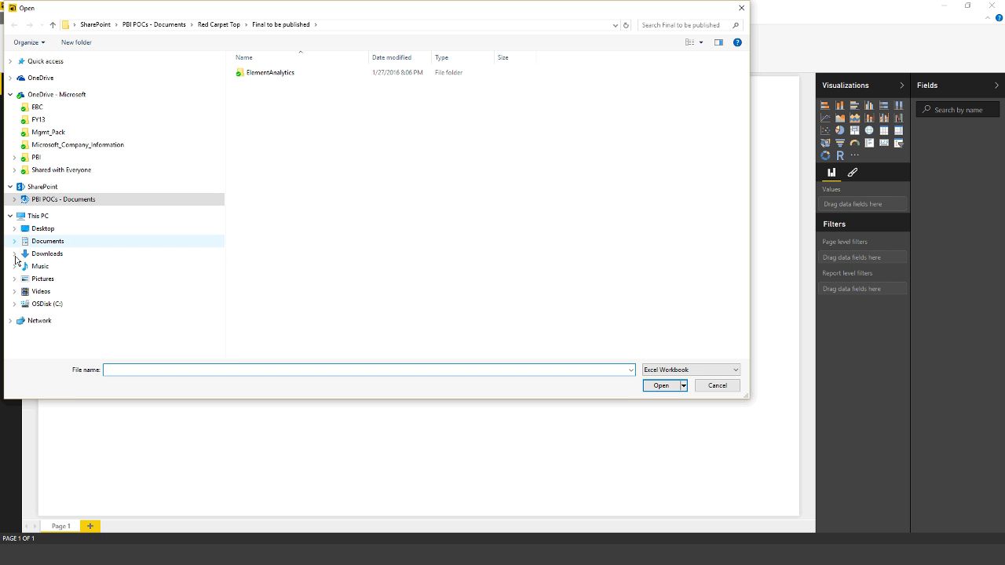
pyautogui.click(14, 241)
pyautogui.click(18, 246)
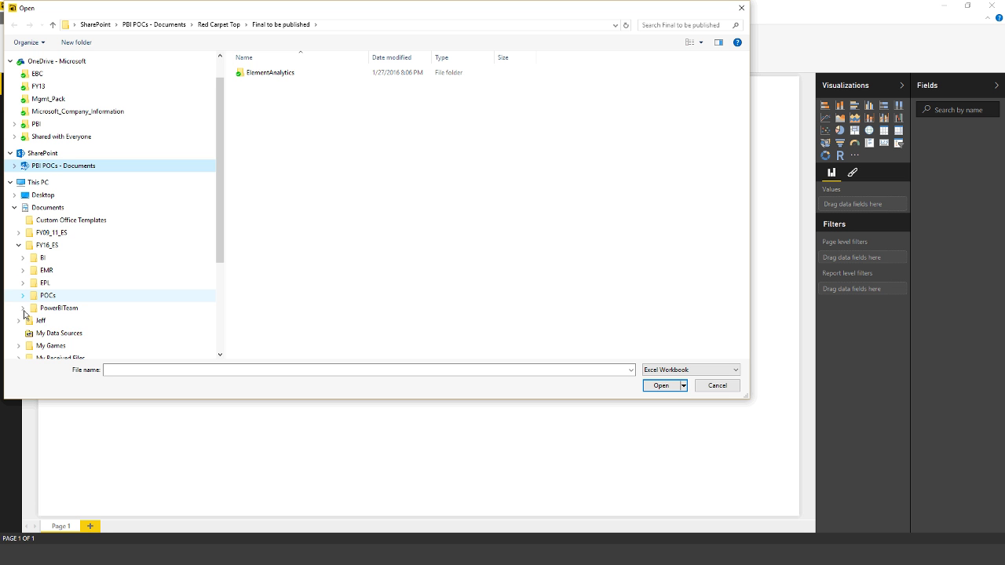
pyautogui.click(23, 295)
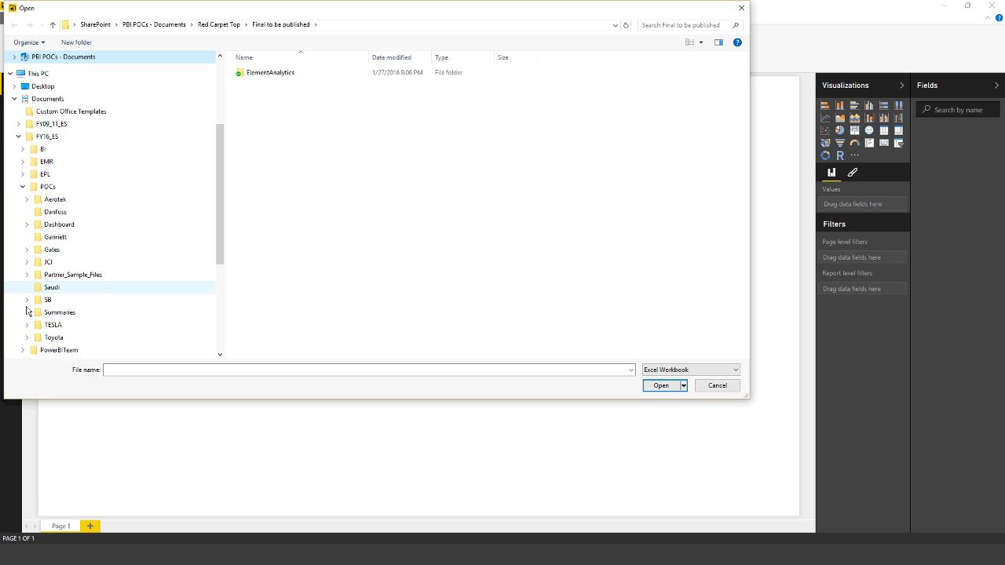
pyautogui.click(49, 262)
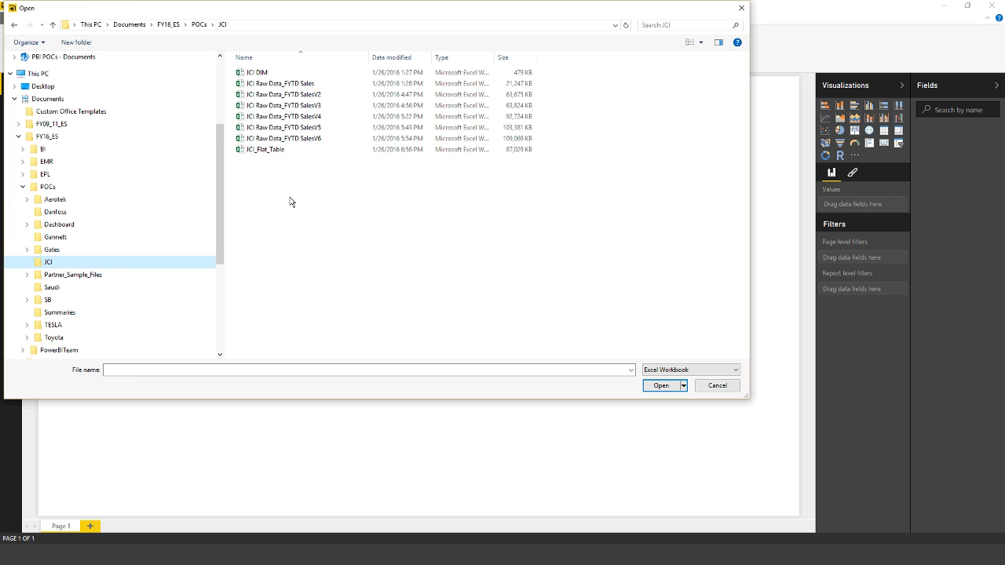
pyautogui.click(287, 153)
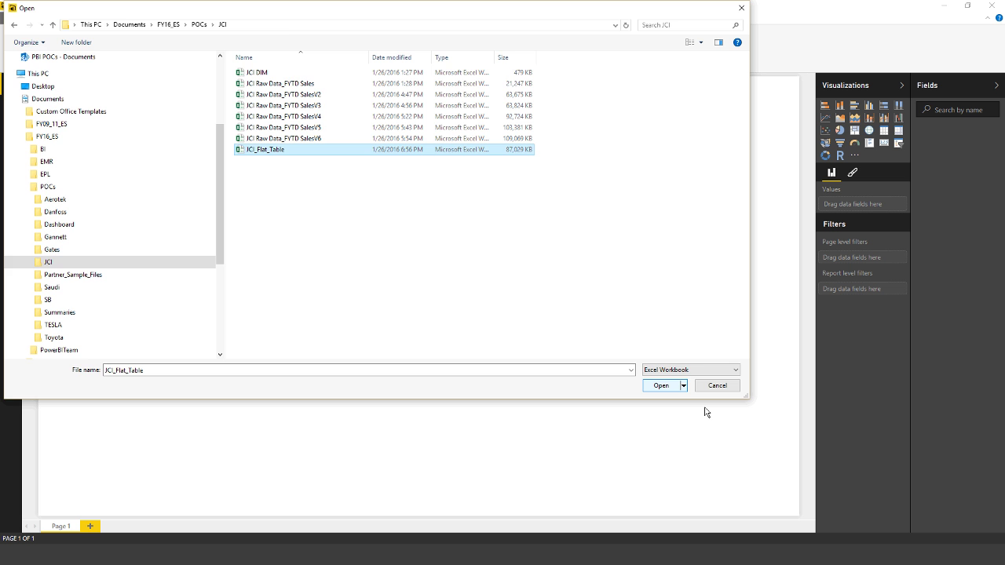
pyautogui.press('Return')
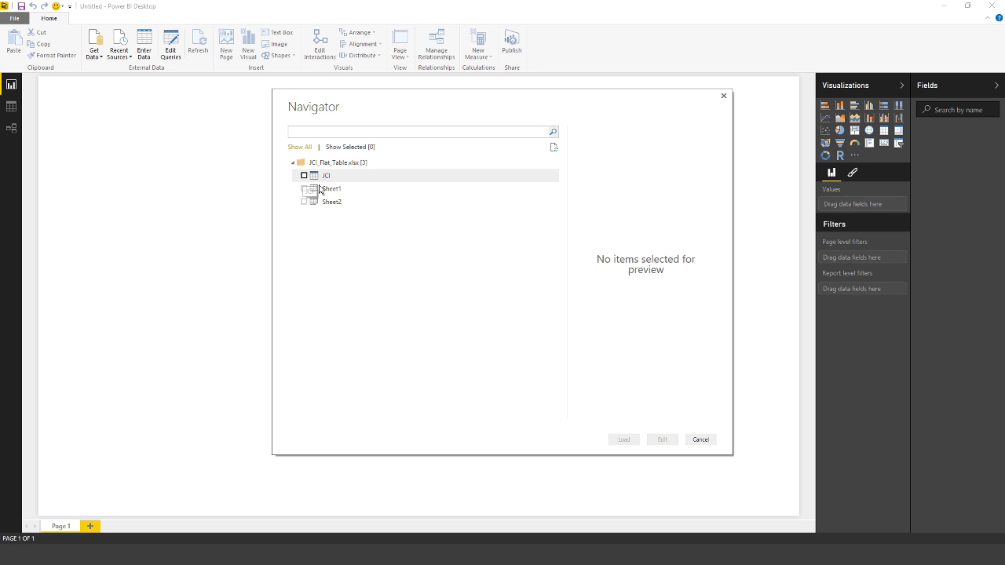
# - Select the workbook's JCI table, preview its columns and load it into the report
pyautogui.click(304, 176)
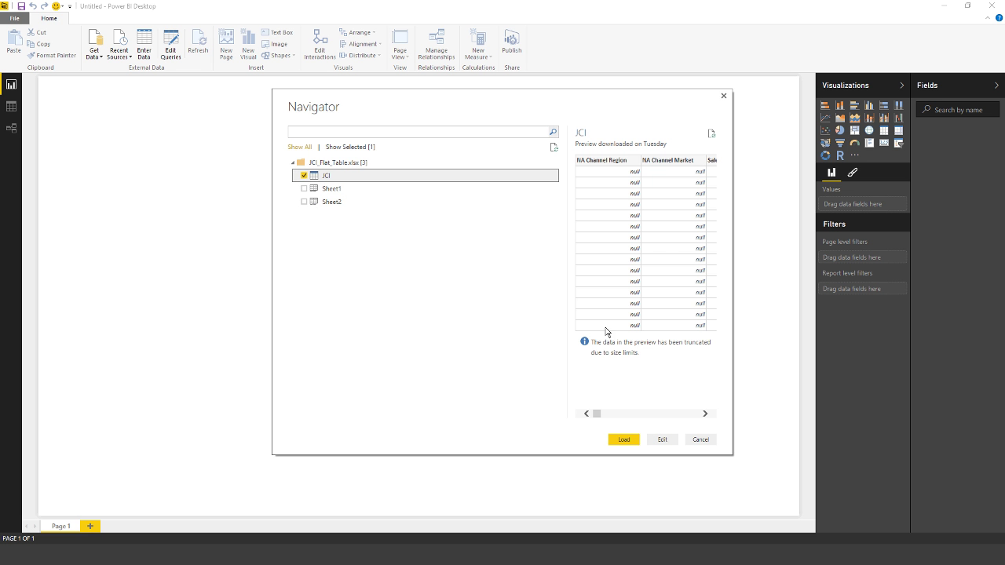
pyautogui.hscroll(10, 642, 440)
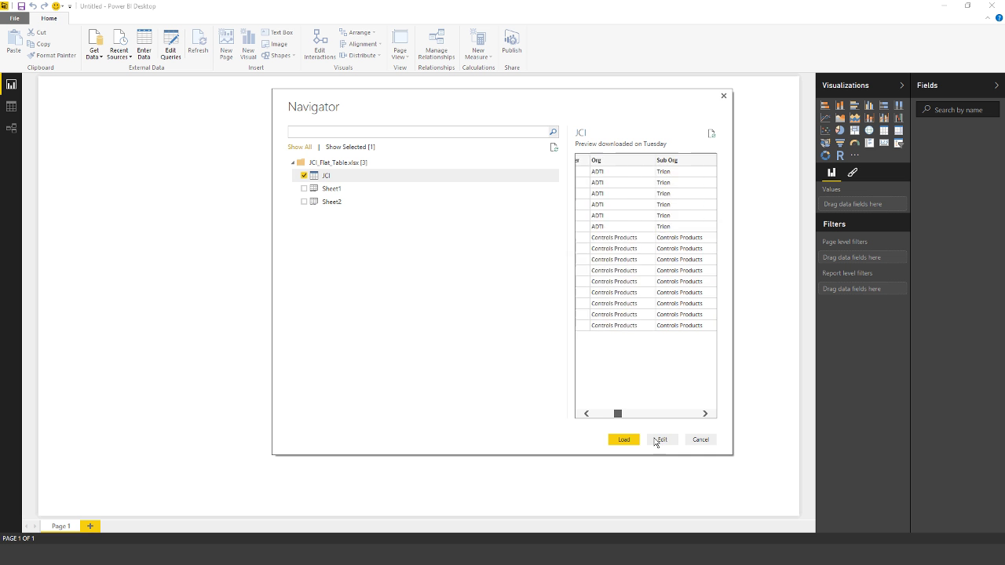
pyautogui.hscroll(10, 681, 445)
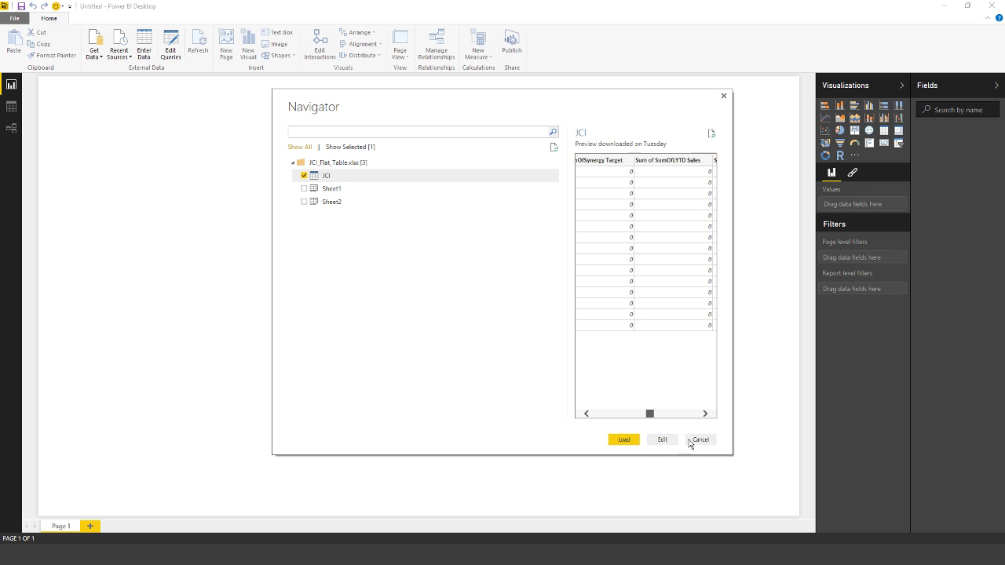
pyautogui.hscroll(2, 719, 445)
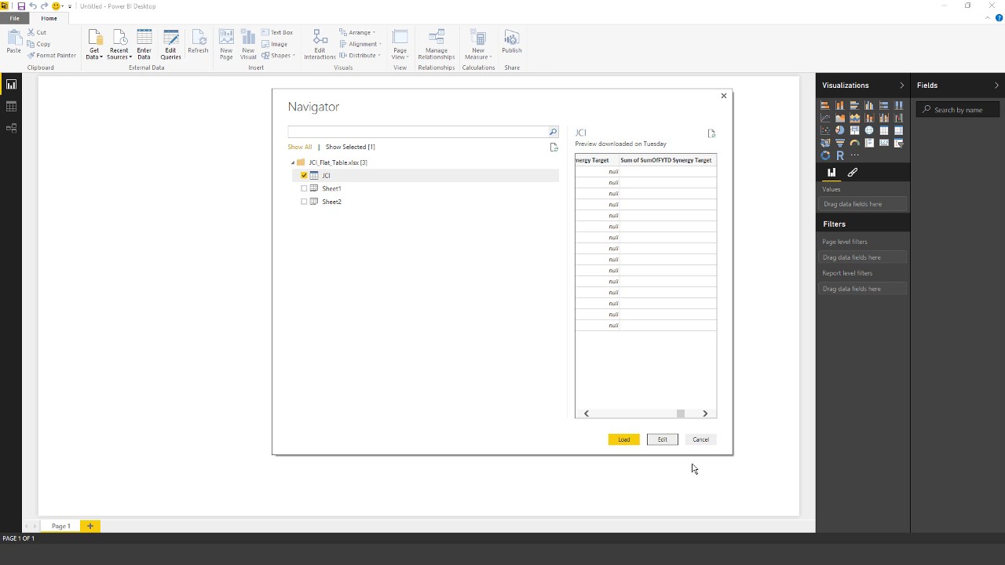
pyautogui.press('Escape')
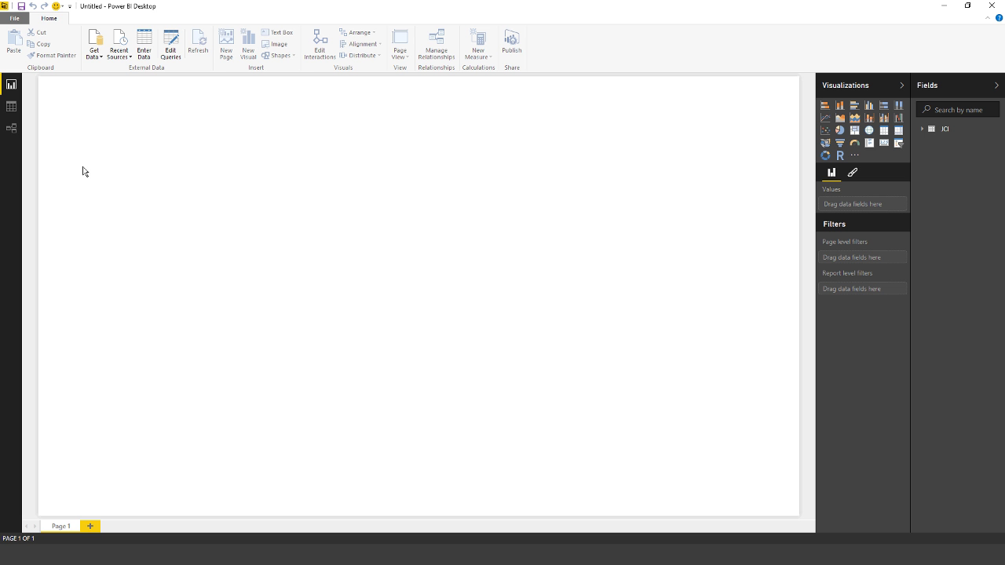
# - Show the data model's relationships diagram and lengthen the JCI table box to reveal more of its fields
pyautogui.click(12, 128)
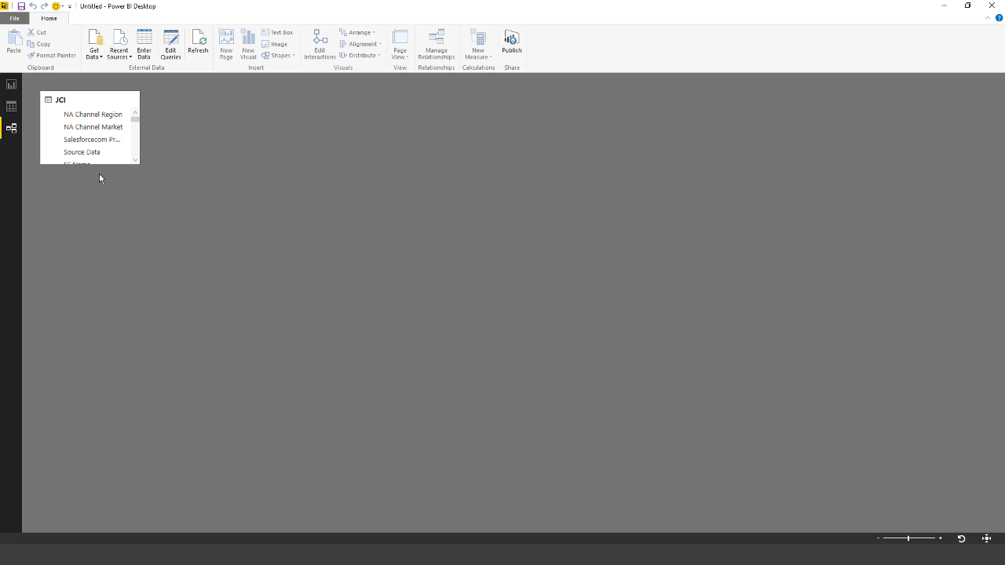
pyautogui.moveTo(99, 177); pyautogui.dragTo(94, 415)
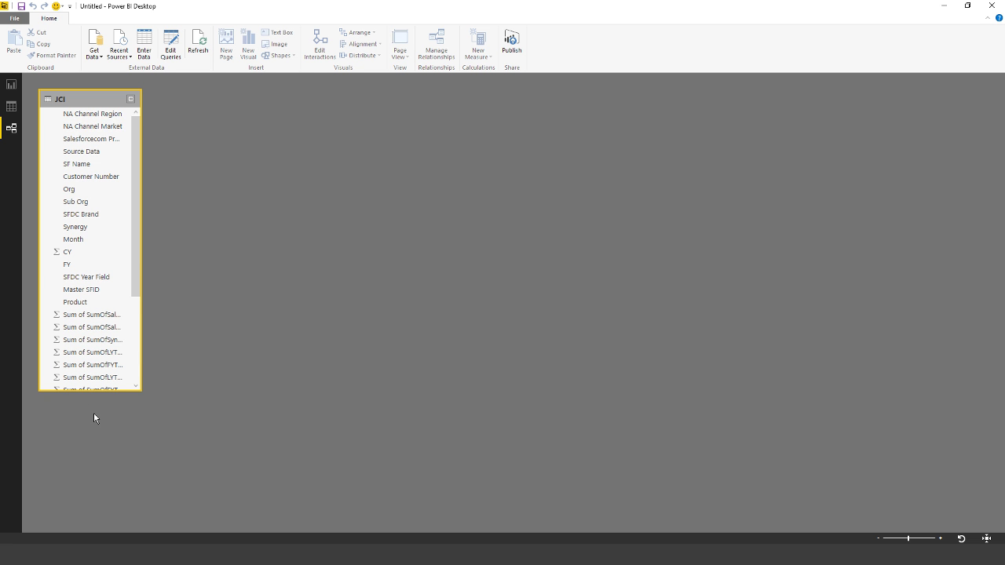
# - Connect to the Excel workbook JCI DIM in the JCI folder as an additional data source
pyautogui.click(102, 43)
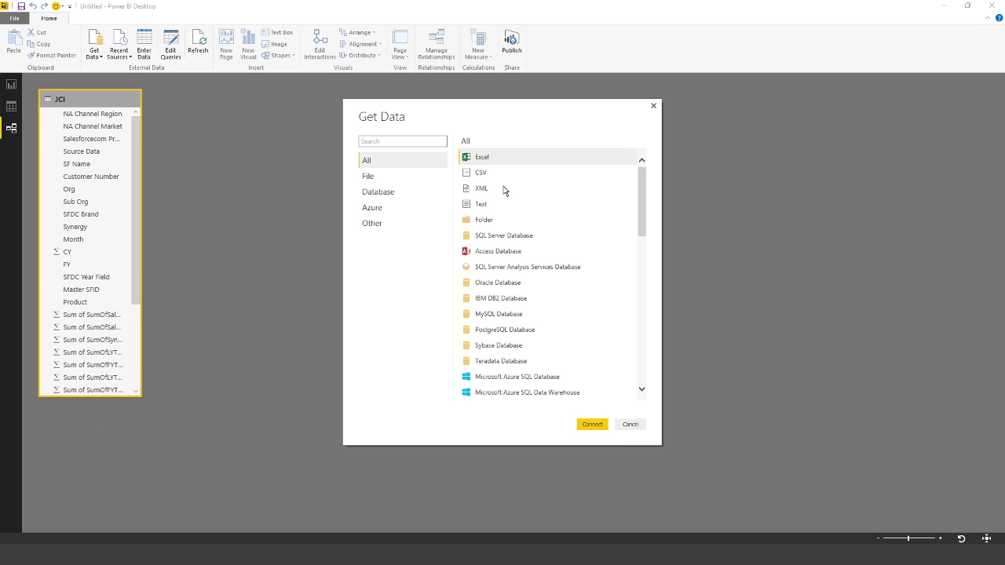
pyautogui.click(592, 424)
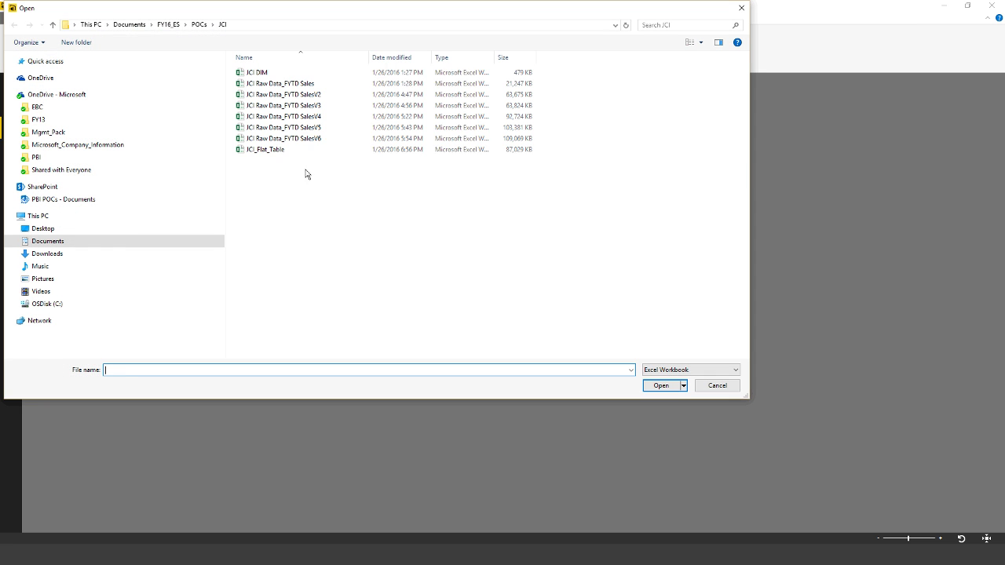
pyautogui.click(275, 74)
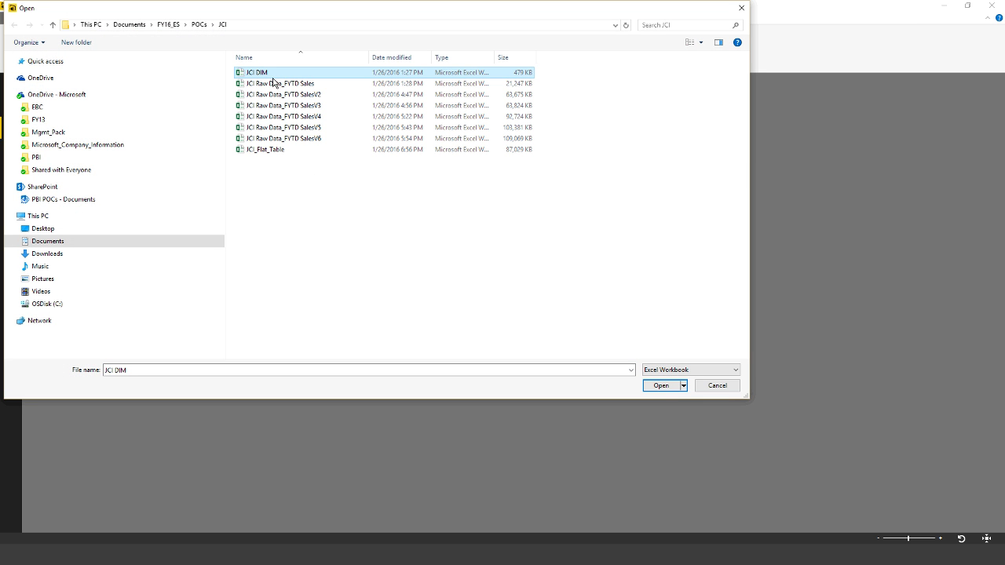
pyautogui.press('Escape')
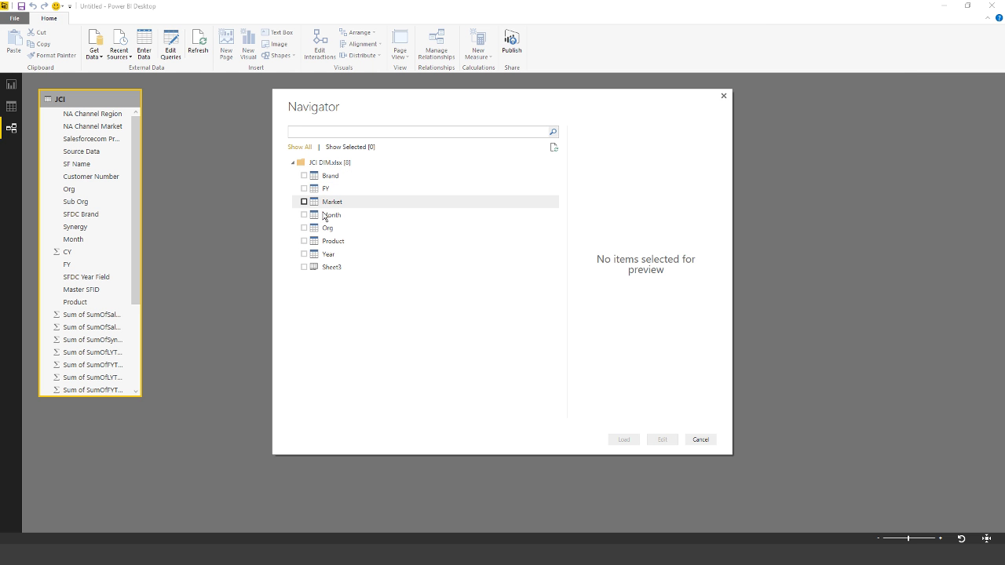
# - Select the Brand, FY, Market, Month, Org and Product tables from the JCI DIM workbook and load them
pyautogui.click(303, 202)
pyautogui.click(303, 176)
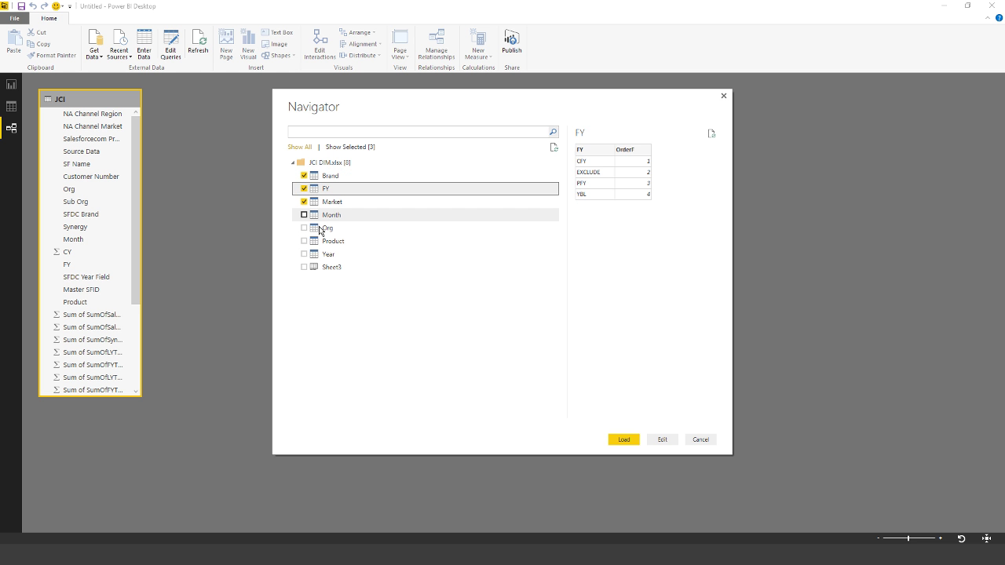
pyautogui.click(322, 214)
pyautogui.click(322, 228)
pyautogui.click(304, 241)
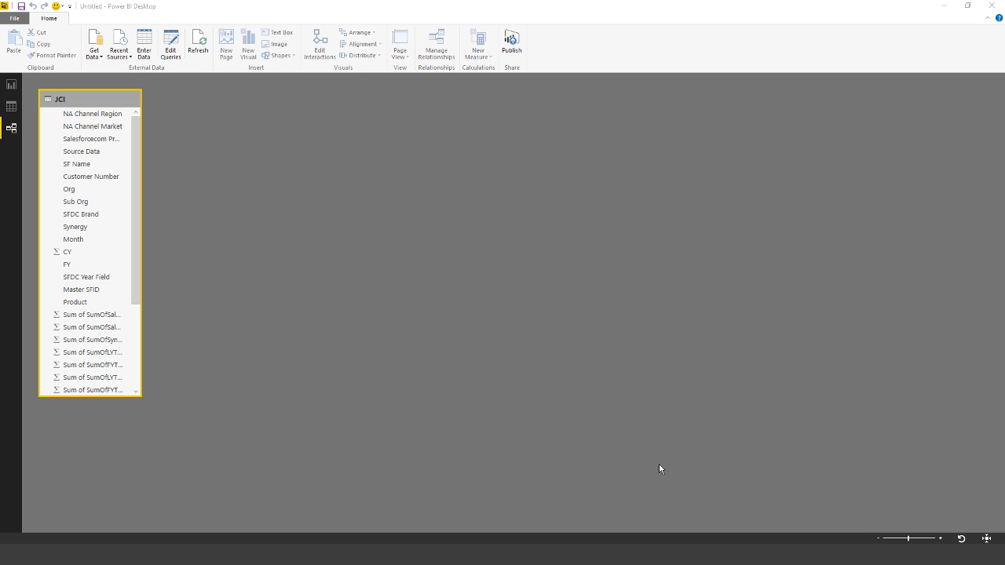
pyautogui.press('Escape')
# - Spread the JCI, FY and Brand boxes apart in the relationships diagram and inspect the Month–JCI relationship on Period
pyautogui.moveTo(101, 97); pyautogui.dragTo(488, 120)
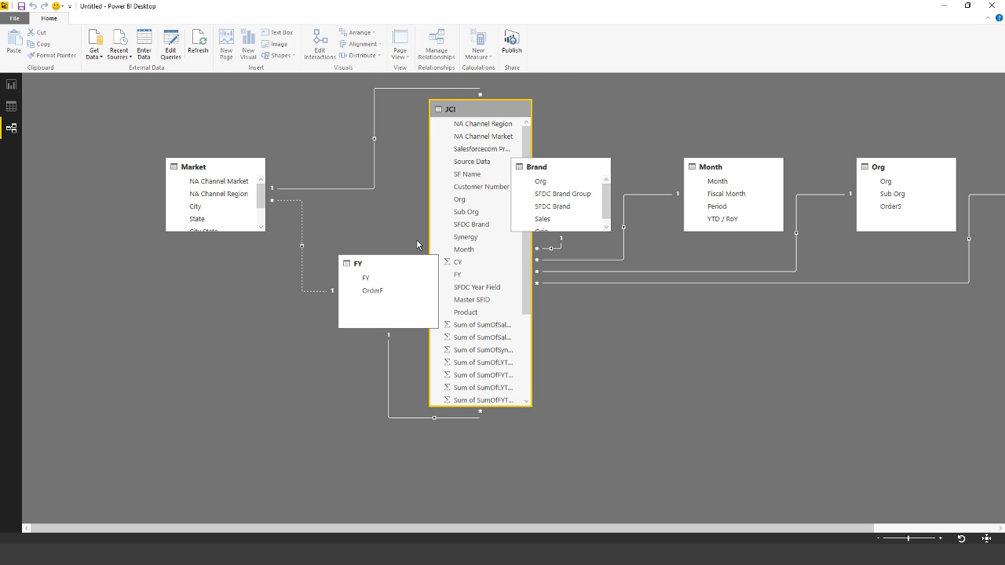
pyautogui.moveTo(385, 287); pyautogui.dragTo(313, 328)
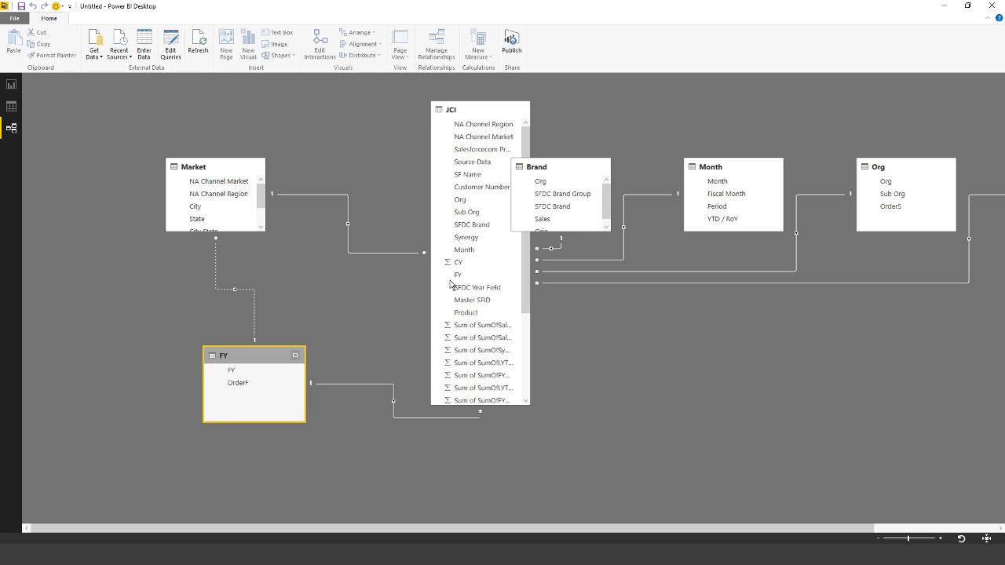
pyautogui.moveTo(592, 168); pyautogui.dragTo(650, 113)
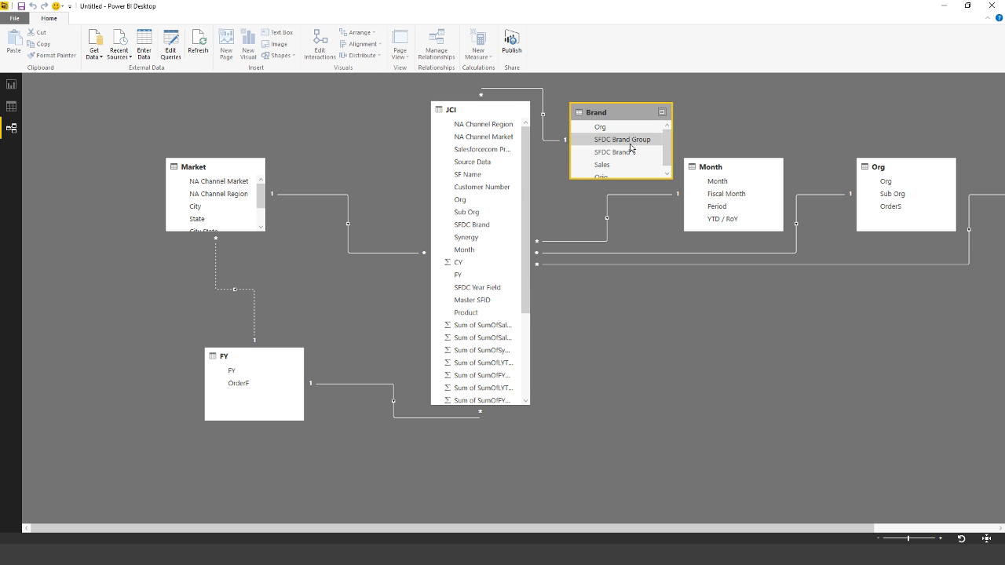
pyautogui.click(681, 209)
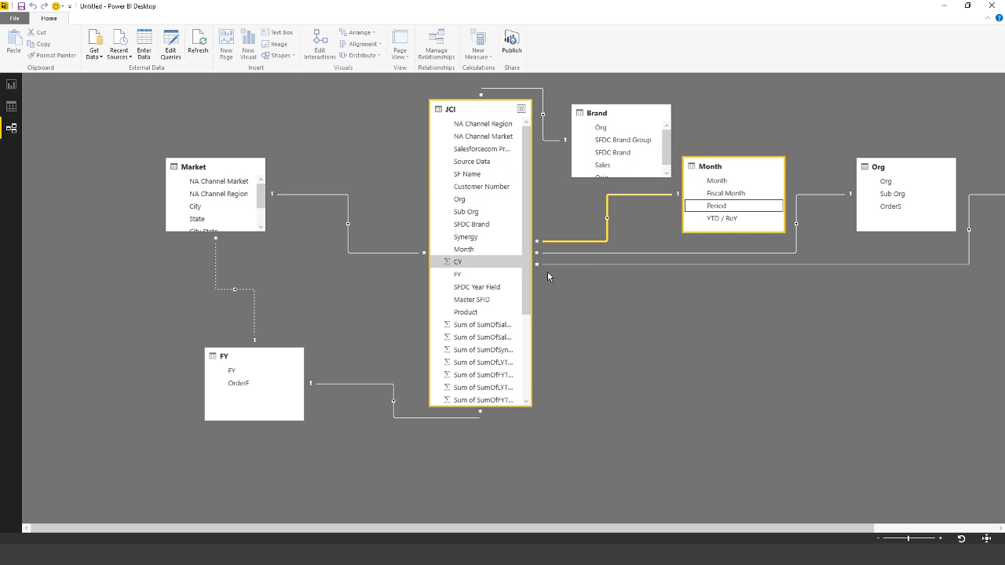
pyautogui.click(557, 240)
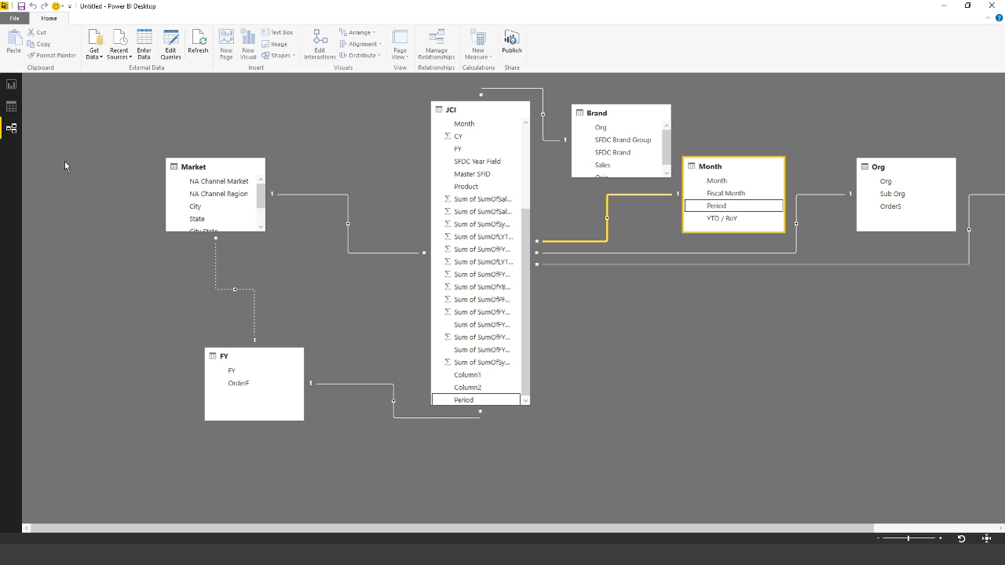
# - Return to the report page and create a table visual with Fiscal Month from the Month table
pyautogui.click(11, 86)
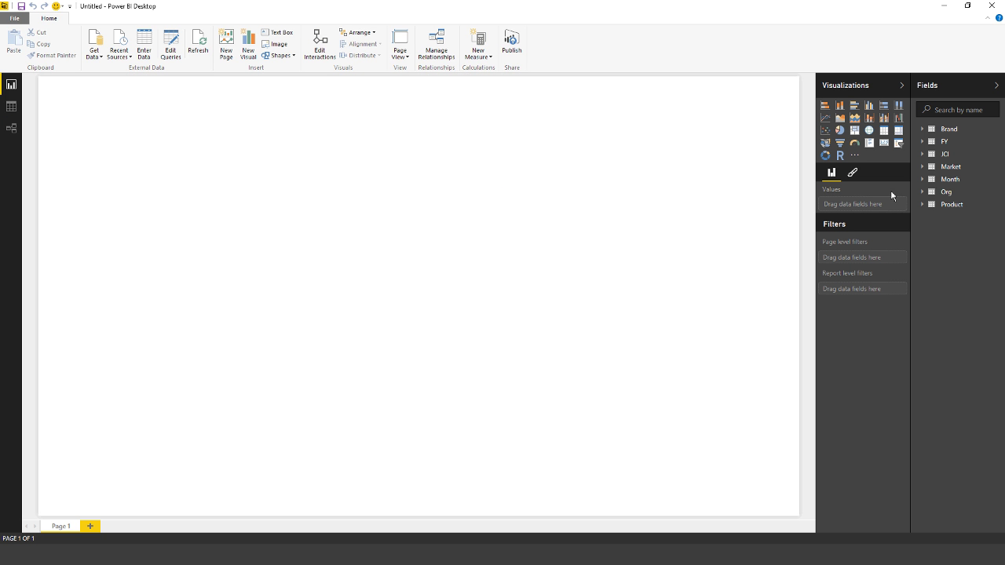
pyautogui.click(970, 186)
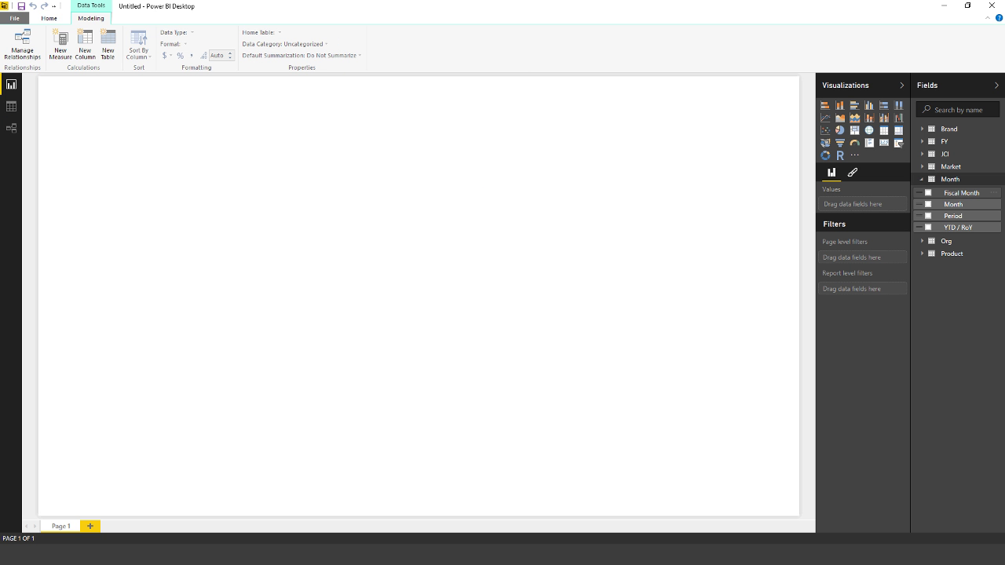
pyautogui.moveTo(961, 192); pyautogui.dragTo(323, 220)
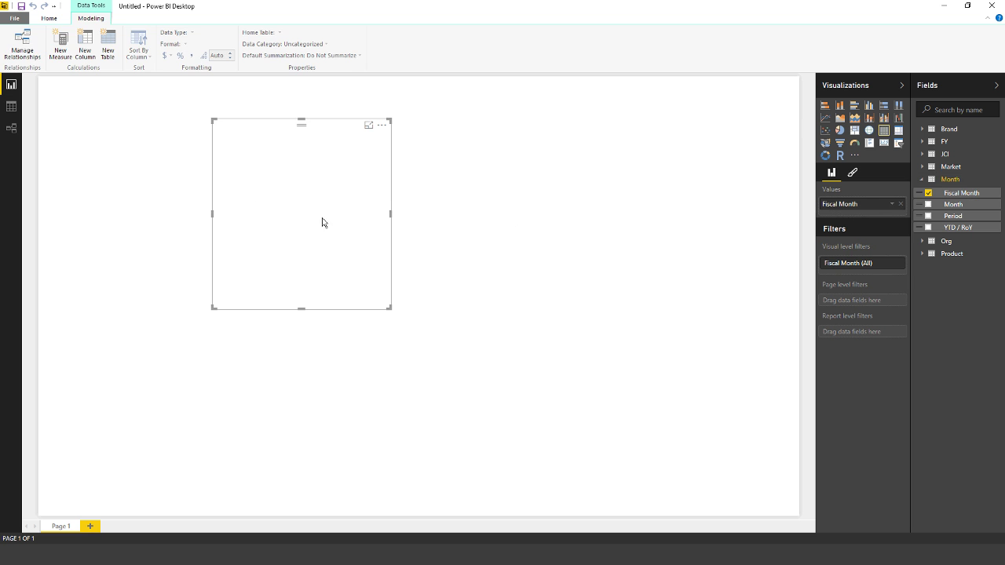
# - Add Sum of SumOfLYTD Sales from the JCI table to the Fiscal Month table visual
pyautogui.click(971, 155)
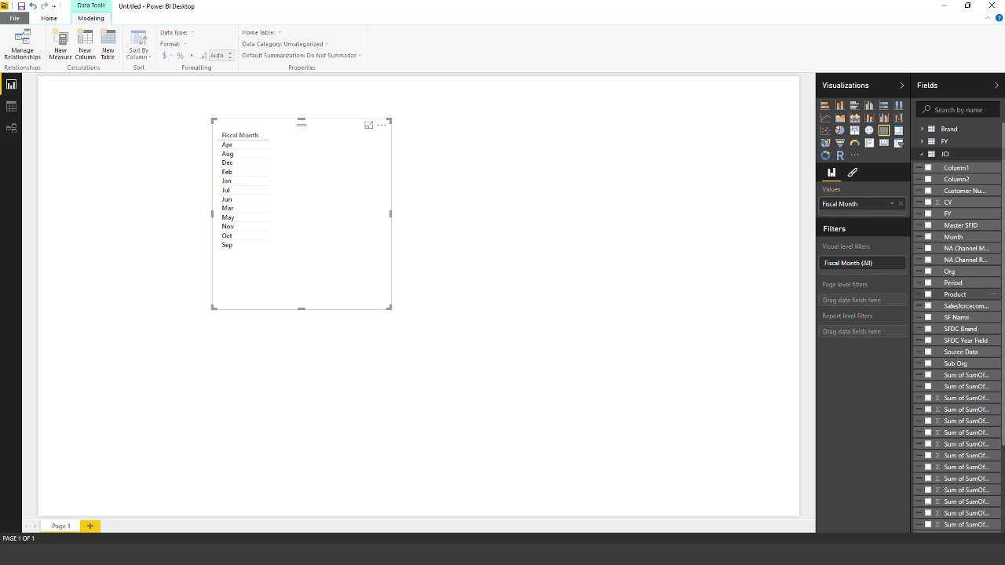
pyautogui.scroll(-1, 958, 326)
pyautogui.scroll(1, 957, 325)
pyautogui.scroll(-3, 958, 325)
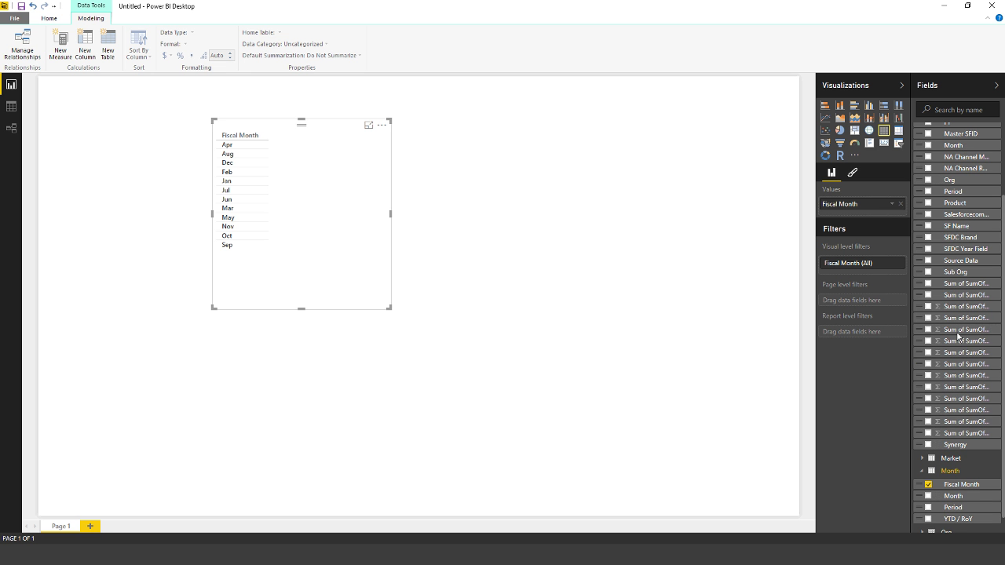
pyautogui.moveTo(879, 339)
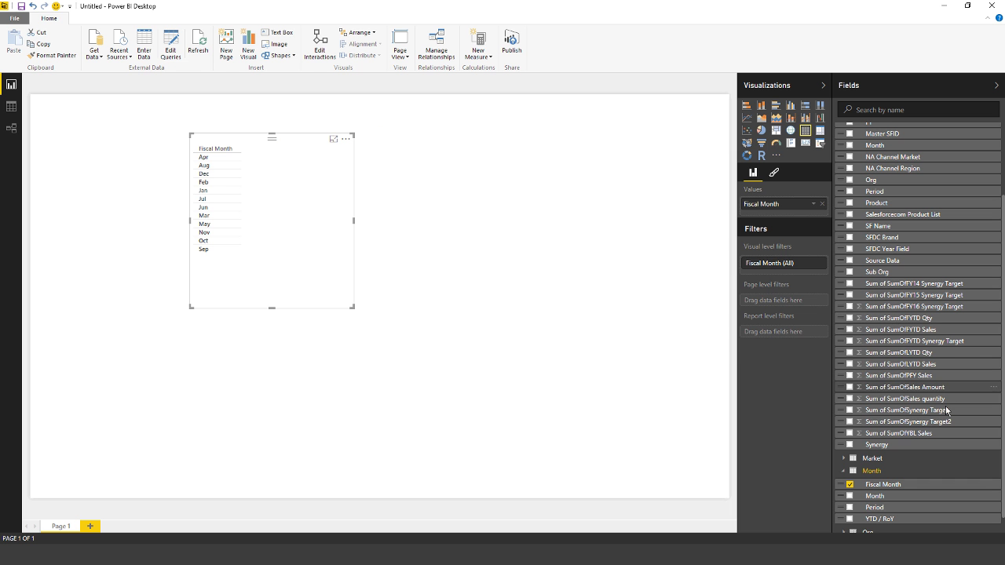
pyautogui.moveTo(911, 363); pyautogui.dragTo(285, 209)
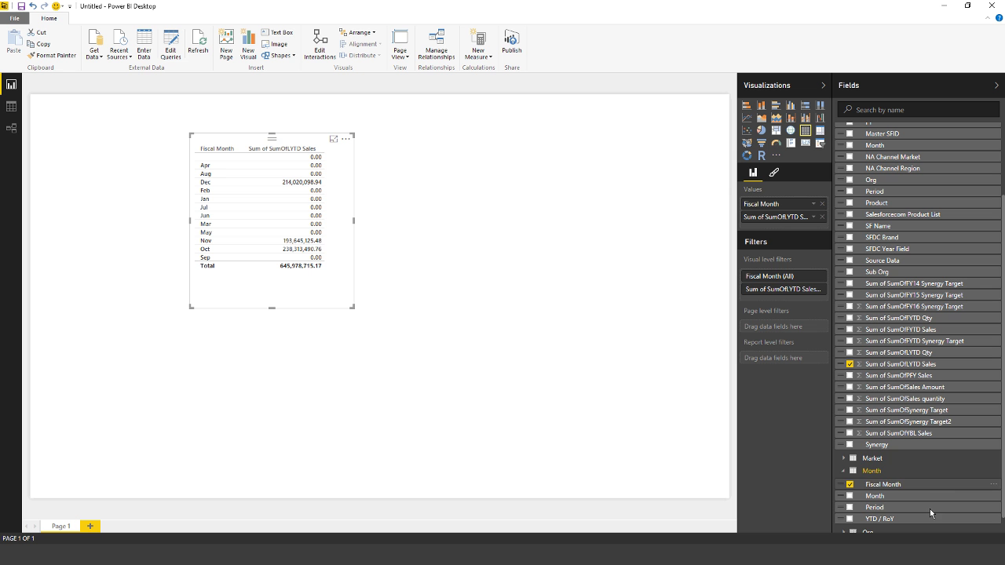
# - Add a page level filter on Fiscal Month limited to Dec, Nov and Oct
pyautogui.moveTo(883, 485); pyautogui.dragTo(785, 328)
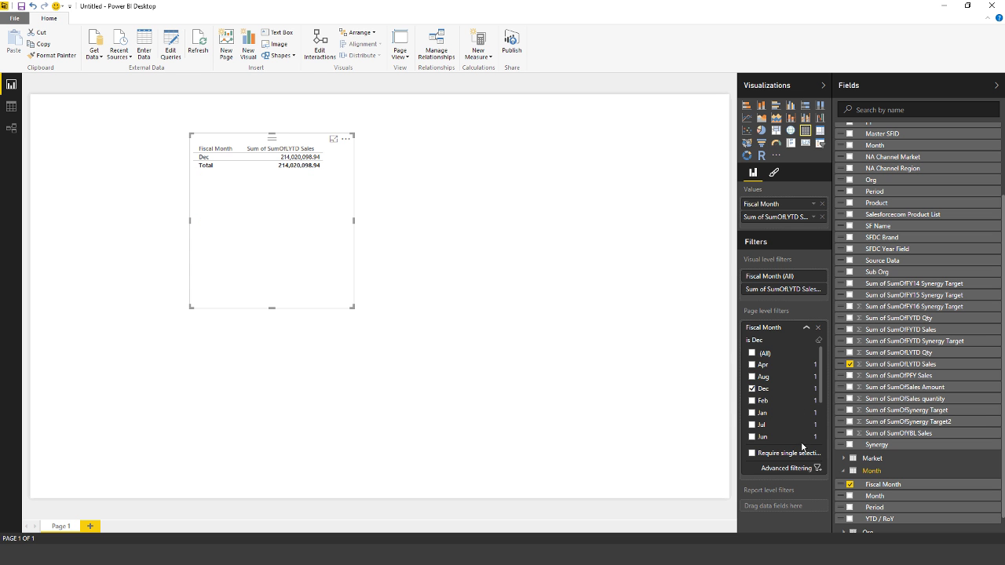
pyautogui.scroll(-3, 804, 446)
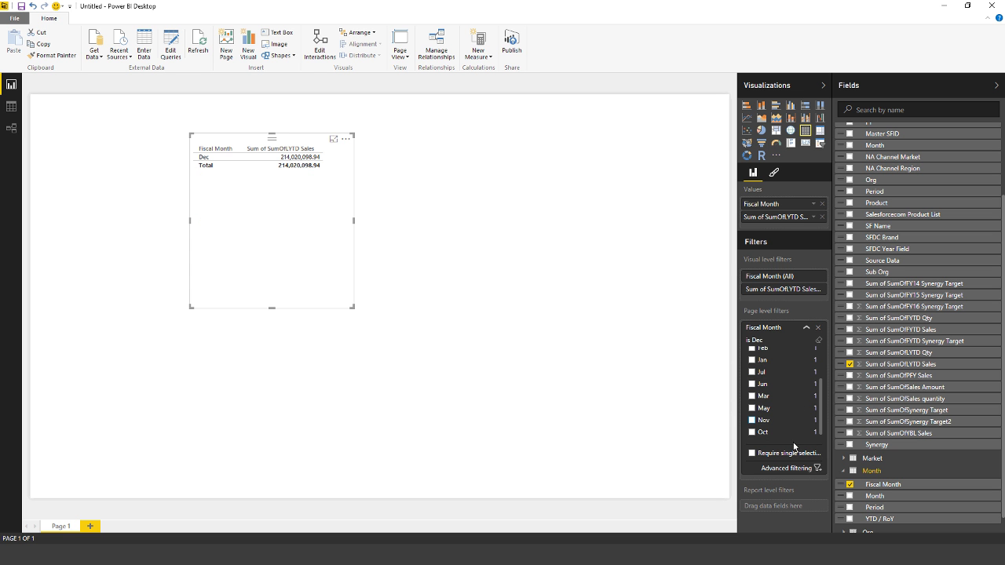
pyautogui.click(751, 420)
pyautogui.click(751, 432)
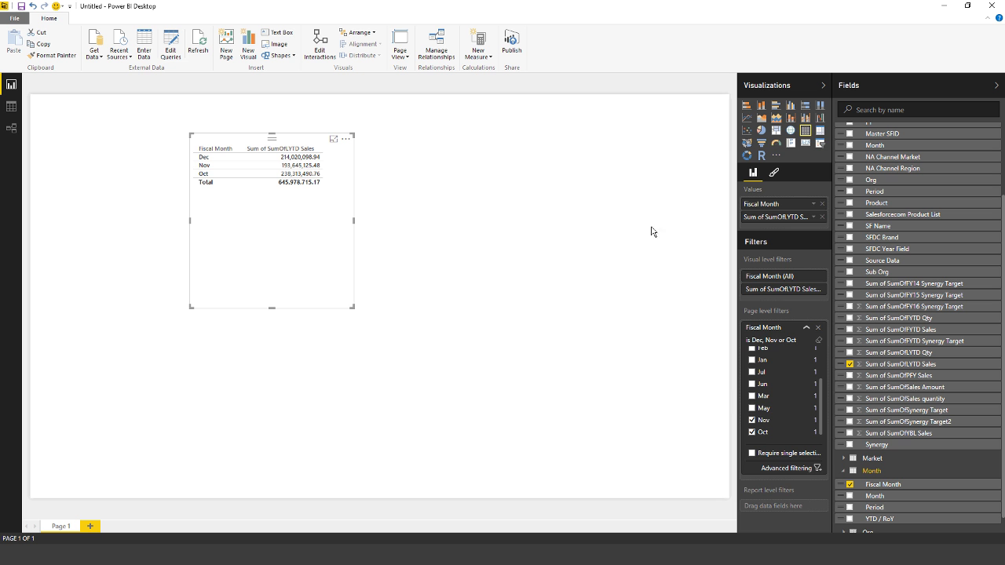
# - Convert the table visual to a treemap, widen it and place it in the page's upper-left corner
pyautogui.click(776, 130)
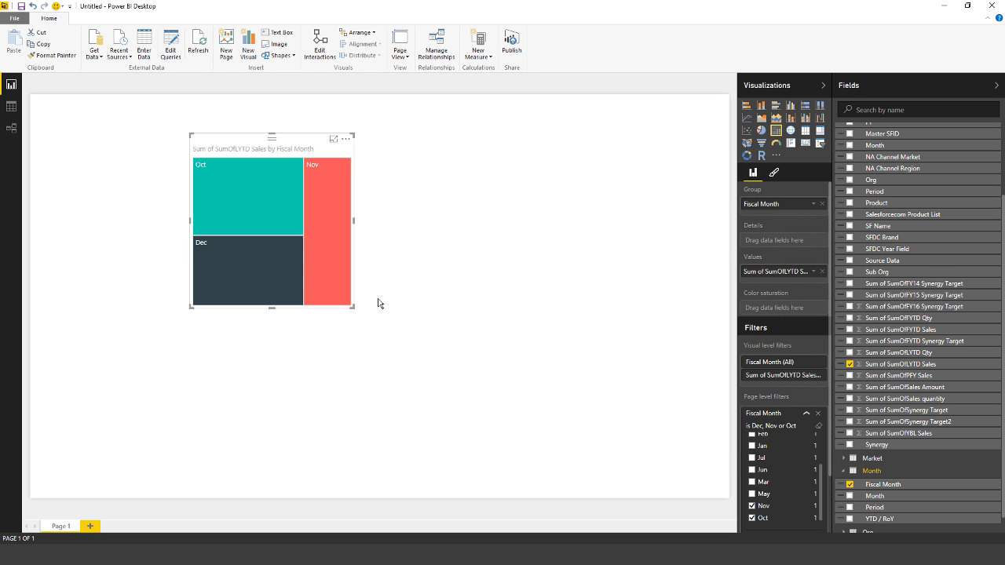
pyautogui.moveTo(353, 306); pyautogui.dragTo(404, 297)
pyautogui.moveTo(287, 148); pyautogui.dragTo(148, 123)
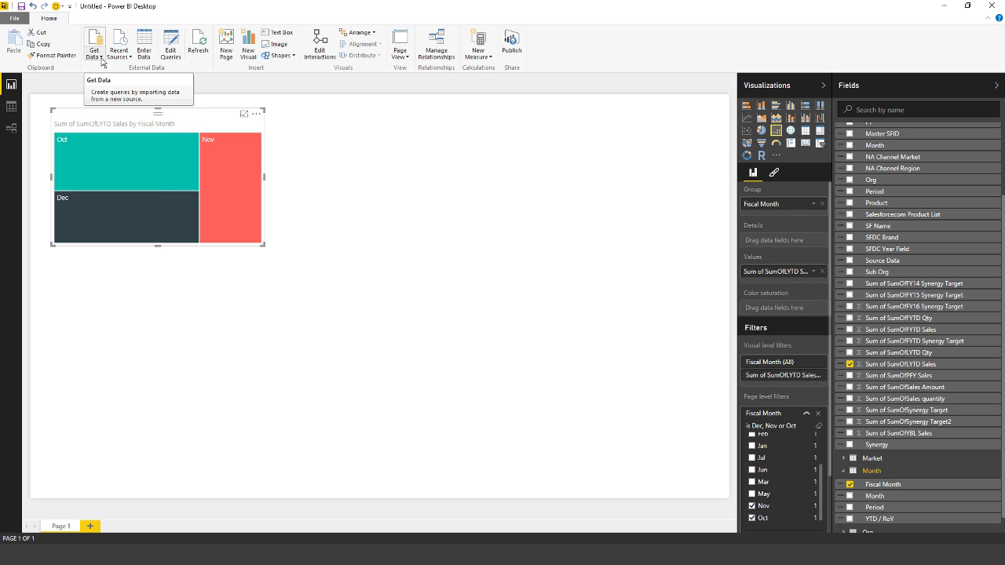
# - Connect to the SQL Server Analysis Services server esbianalytics, importing data from a Multidimensional or Tabular model
pyautogui.click(101, 58)
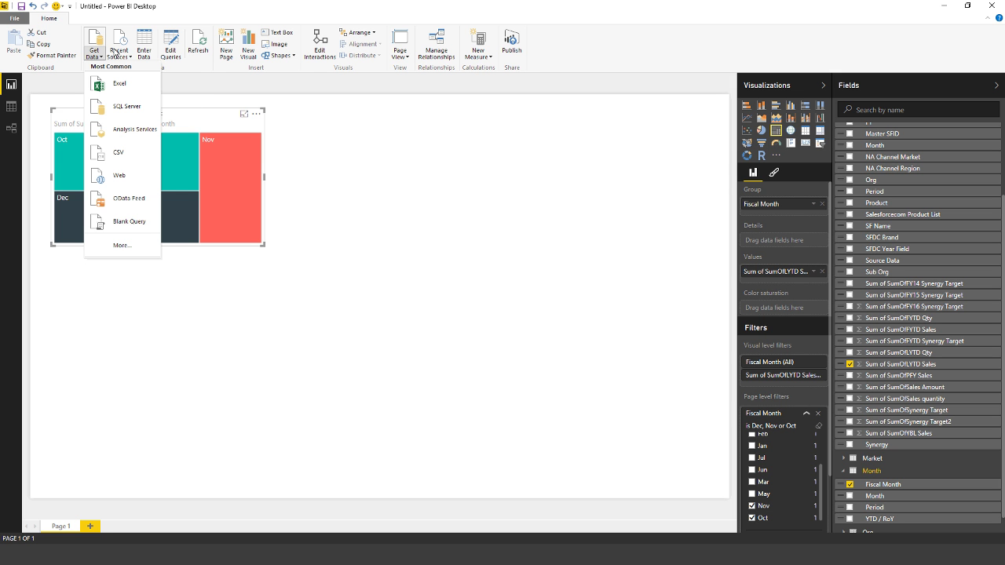
pyautogui.click(131, 140)
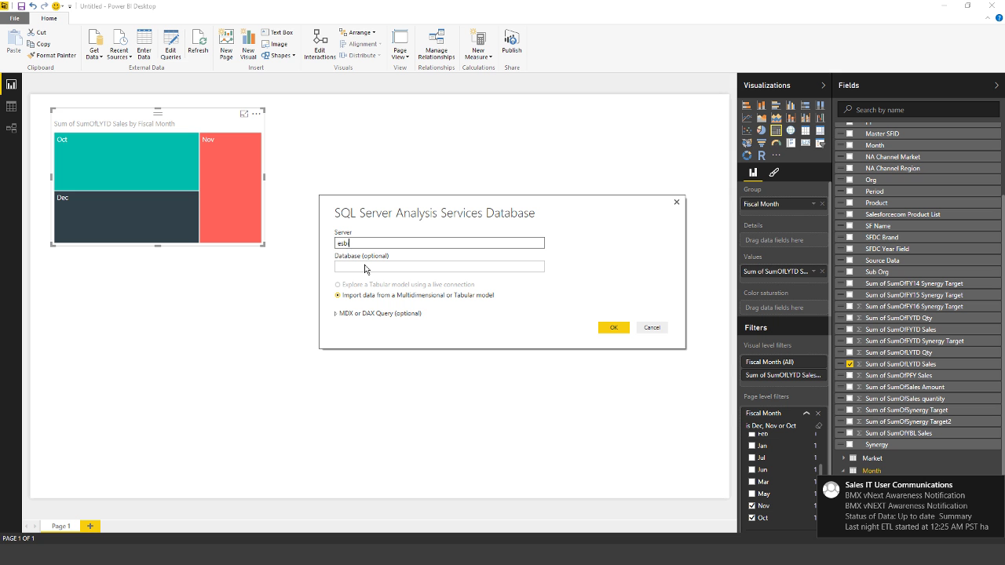
pyautogui.write('esbianalytics')
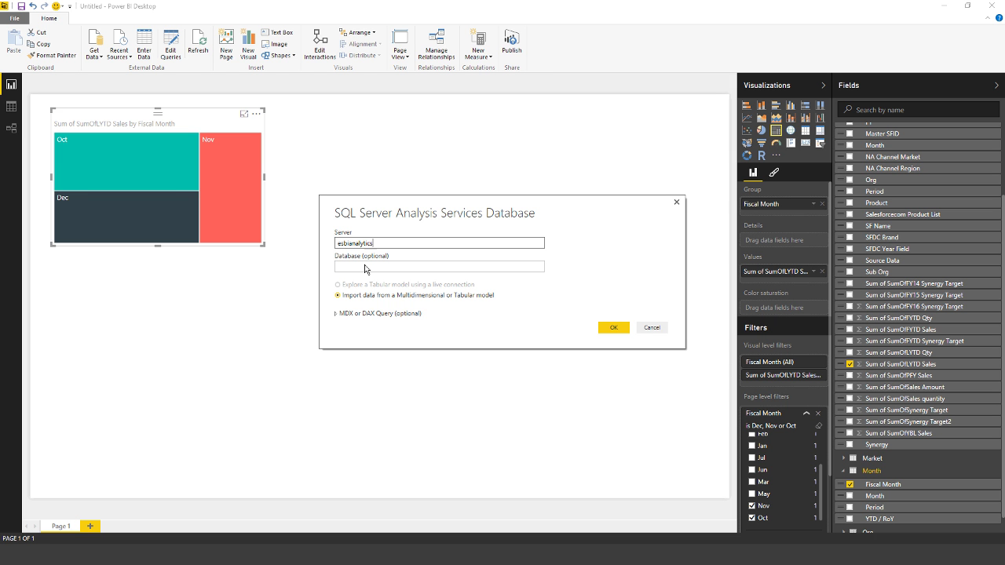
pyautogui.press('Return')
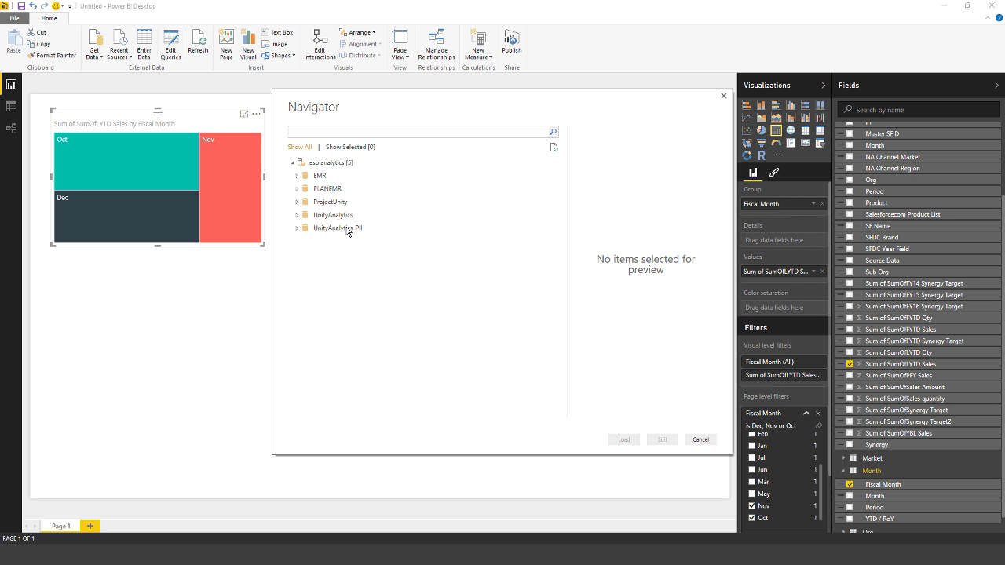
# - Expand the EMR database down to its cube and select the Scenario field of the Scenario dimension
pyautogui.doubleClick(318, 176)
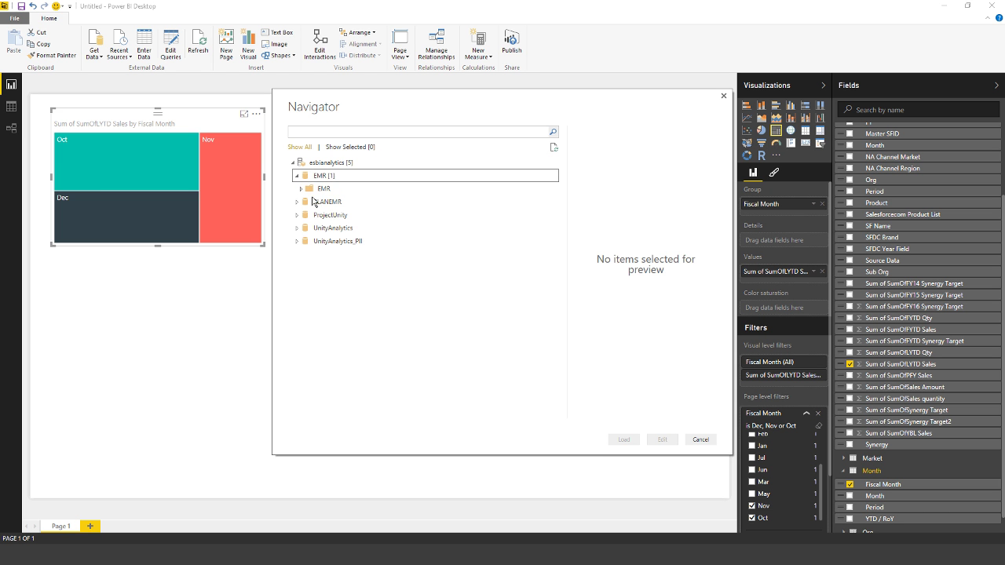
pyautogui.doubleClick(322, 189)
pyautogui.doubleClick(321, 202)
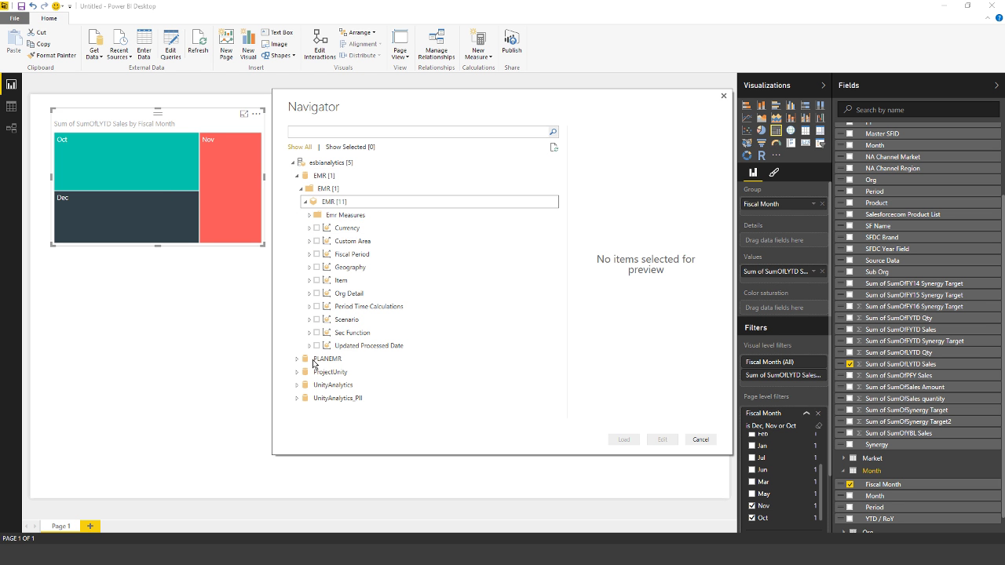
pyautogui.doubleClick(334, 320)
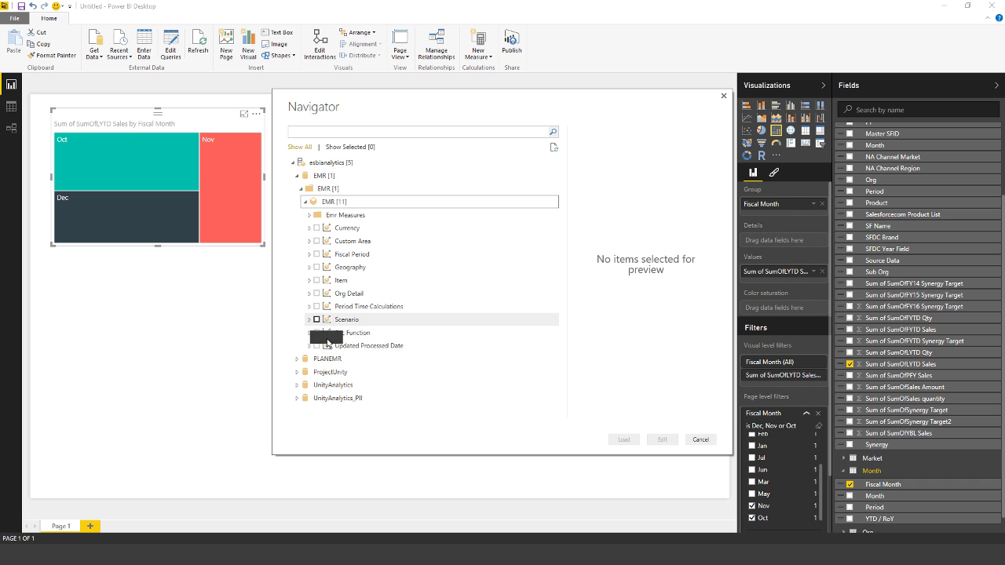
pyautogui.click(320, 333)
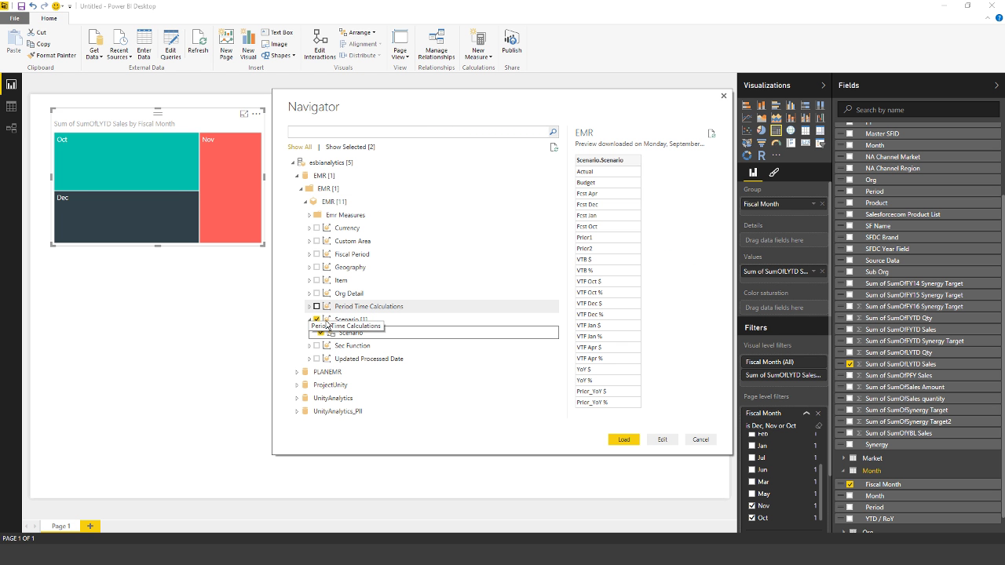
# - Select Area Name, Area Group and Region Name from the Geography dimension and Fiscal Month Alt Name from Fiscal Period
pyautogui.doubleClick(333, 280)
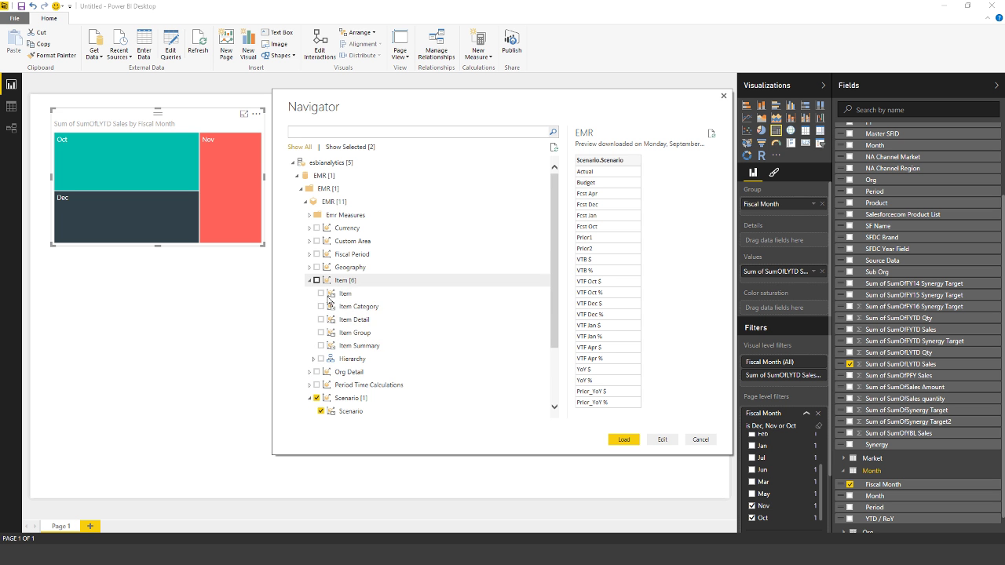
pyautogui.doubleClick(334, 281)
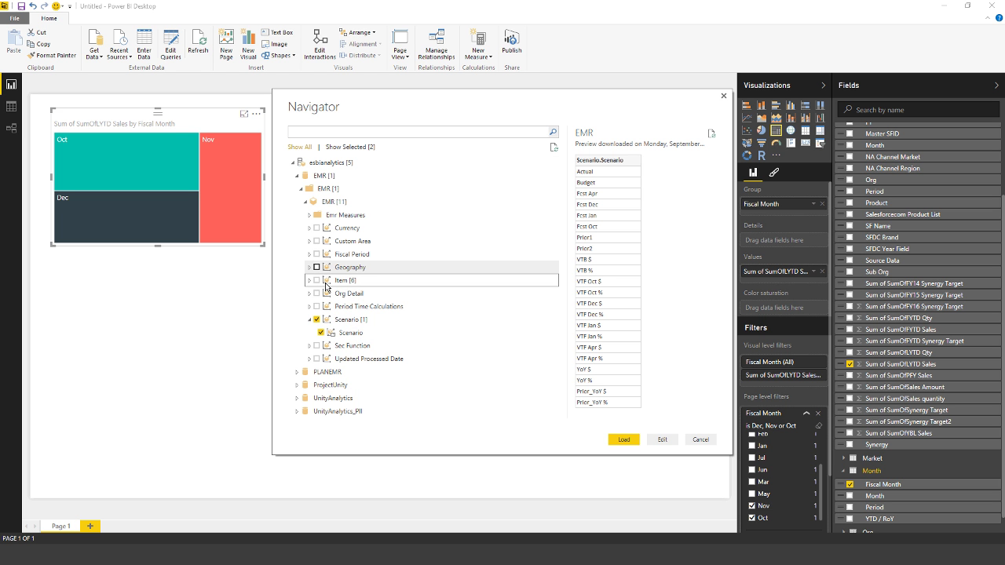
pyautogui.doubleClick(334, 267)
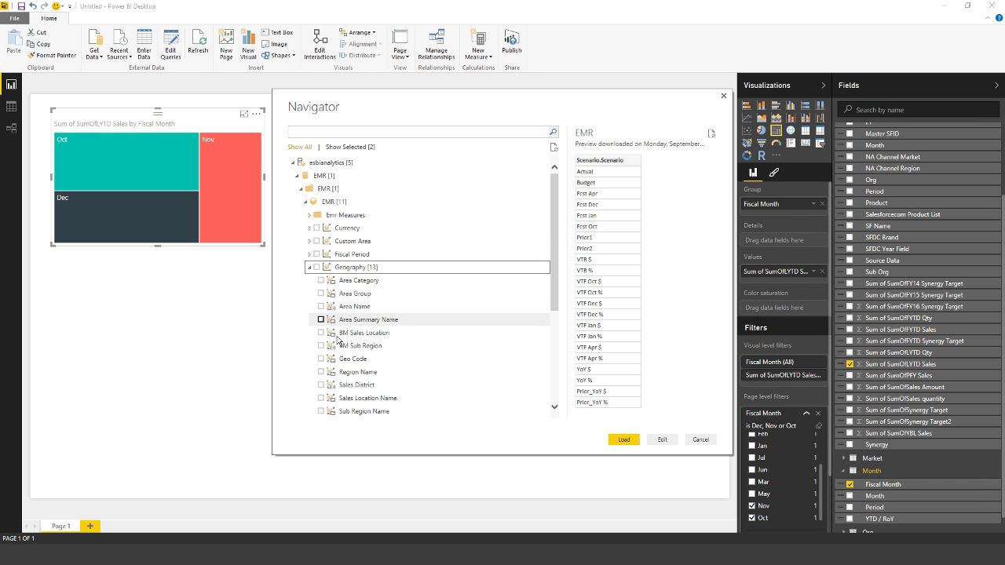
pyautogui.click(321, 306)
pyautogui.click(320, 293)
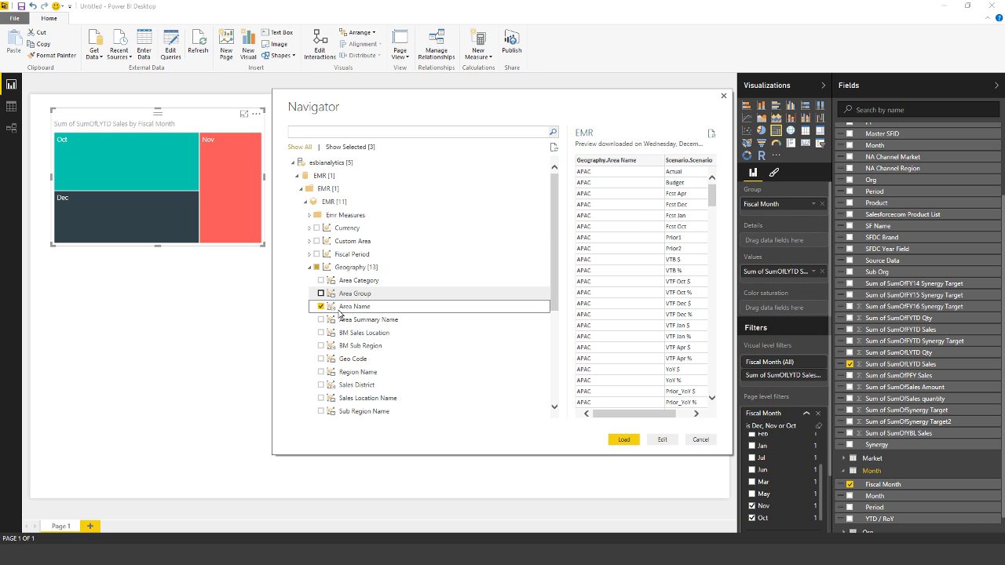
pyautogui.click(338, 375)
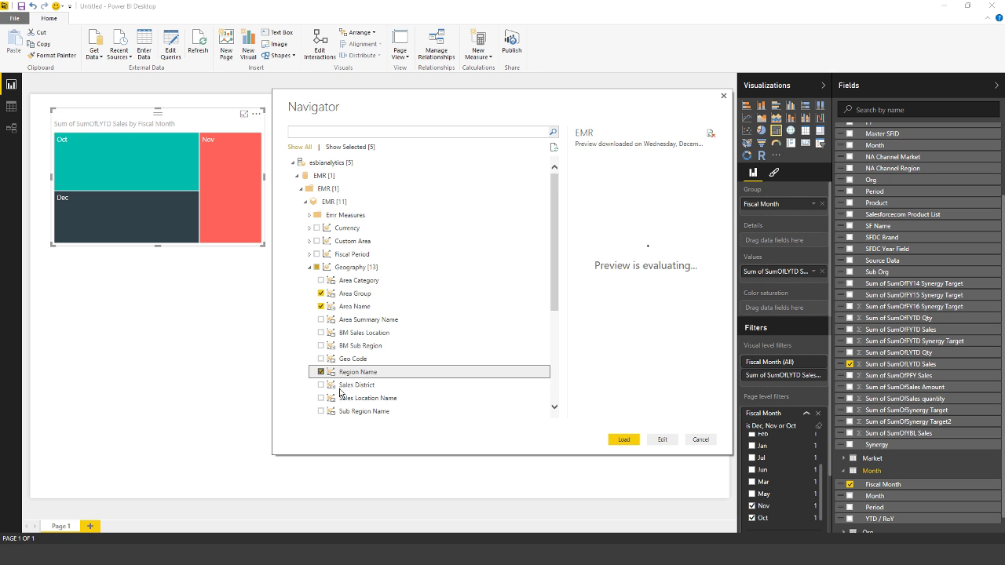
pyautogui.click(309, 254)
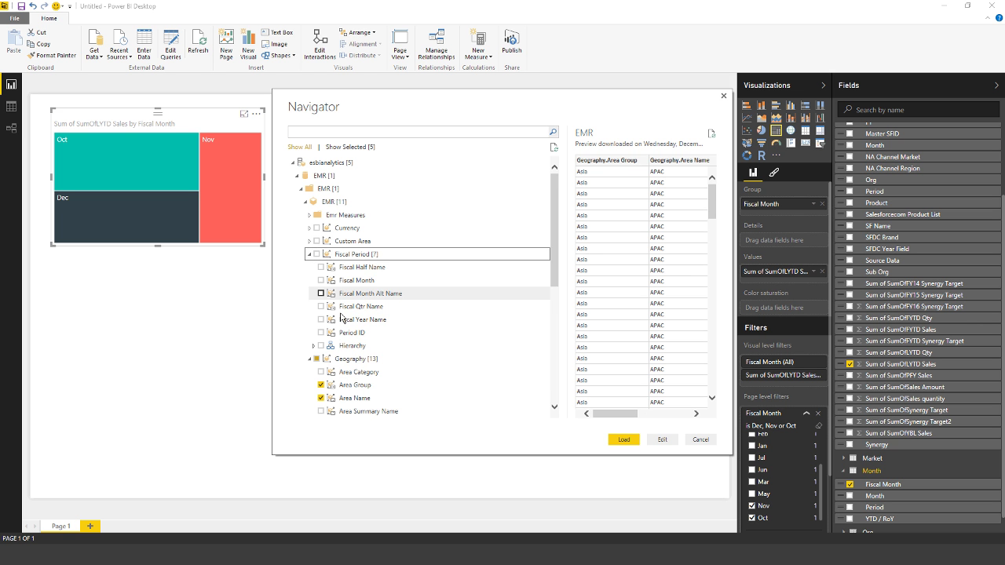
pyautogui.click(320, 292)
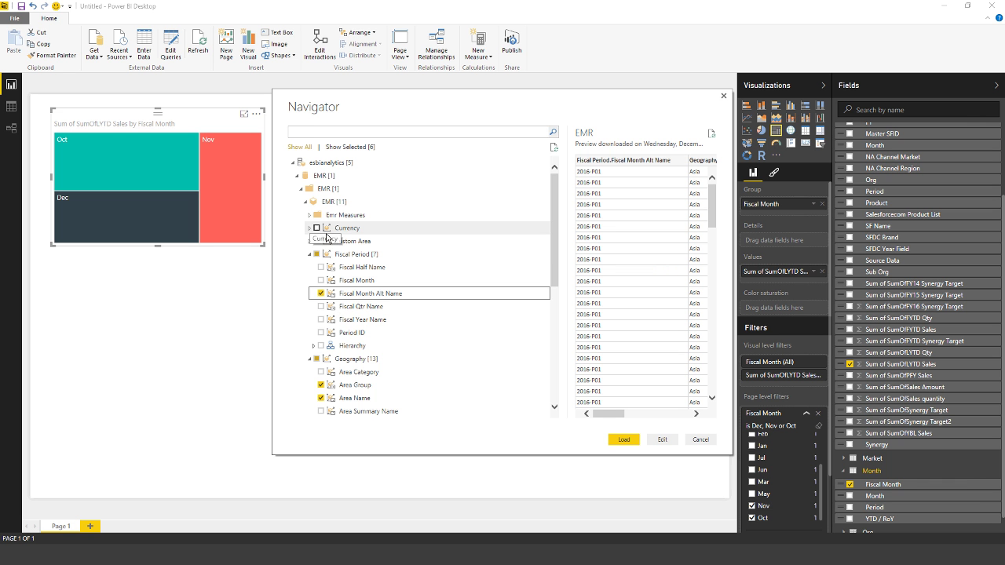
# - Select the Consulting NWS and Consulting NWS Public Sector measures under MCS KPI and open the selection for editing
pyautogui.click(310, 215)
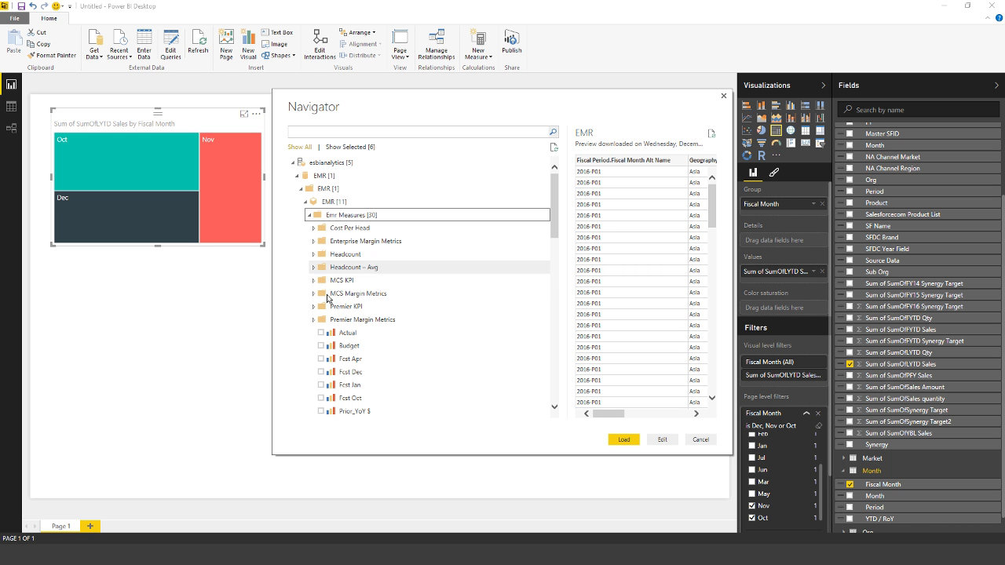
pyautogui.doubleClick(333, 281)
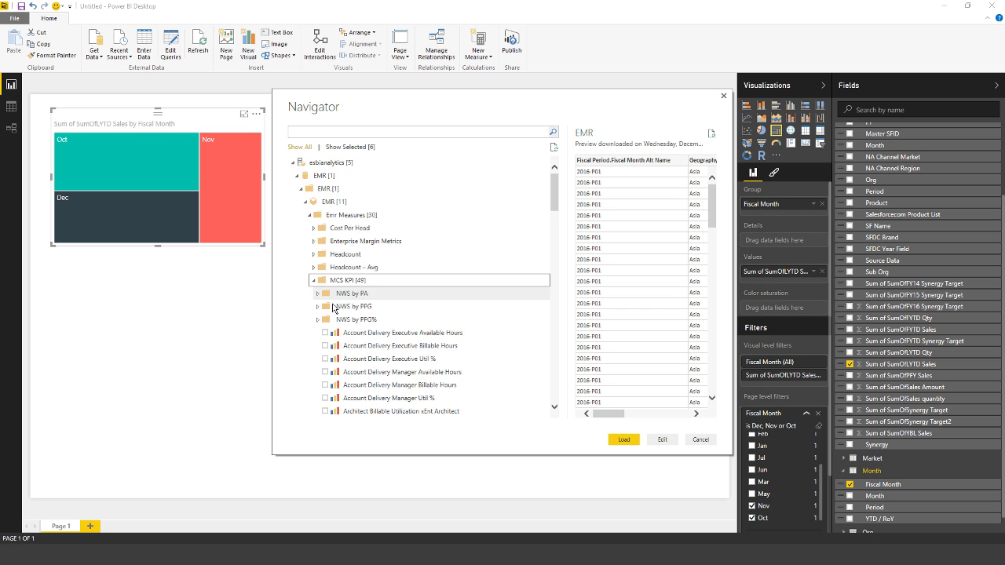
pyautogui.scroll(-3, 334, 310)
pyautogui.scroll(-6, 334, 310)
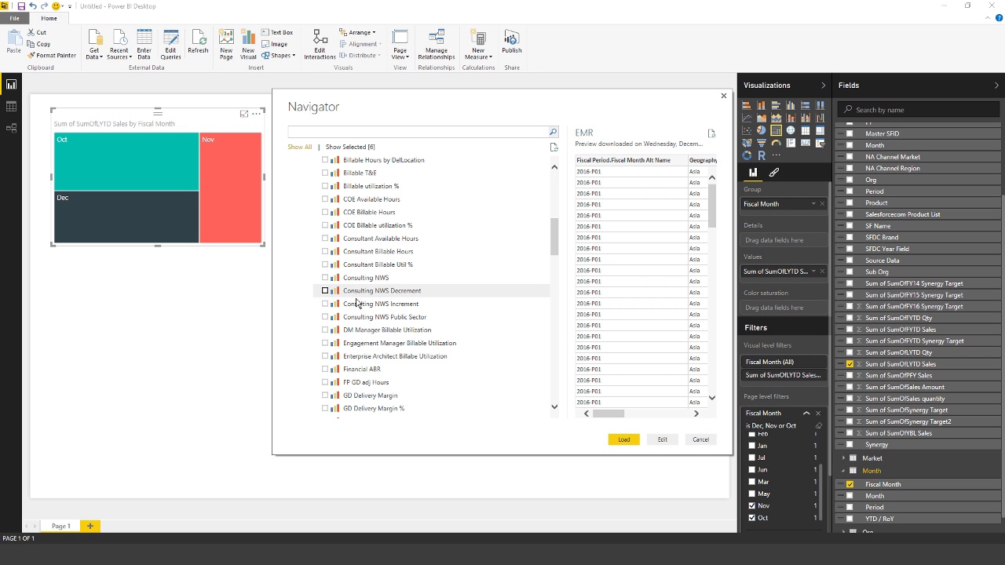
pyautogui.click(348, 279)
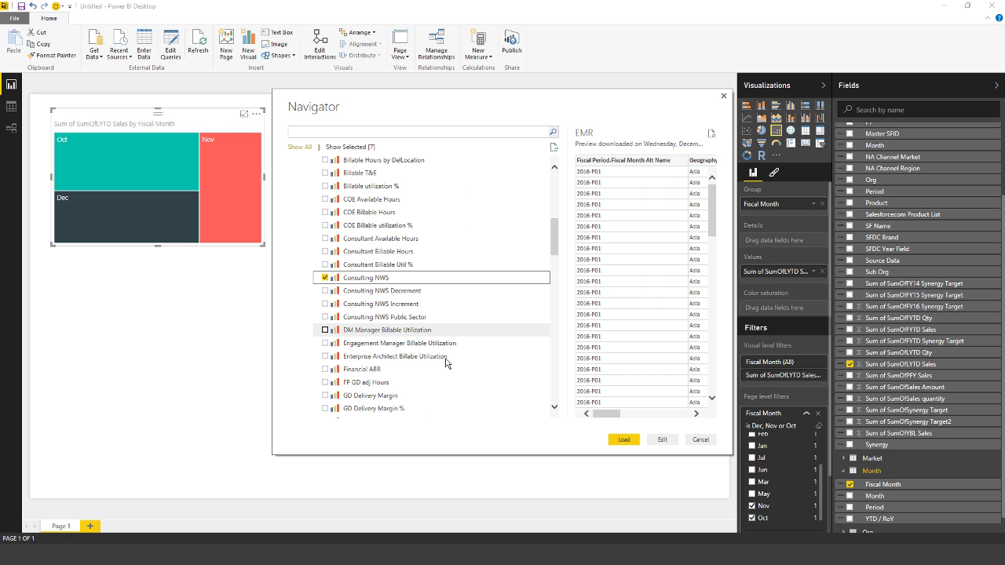
pyautogui.click(345, 317)
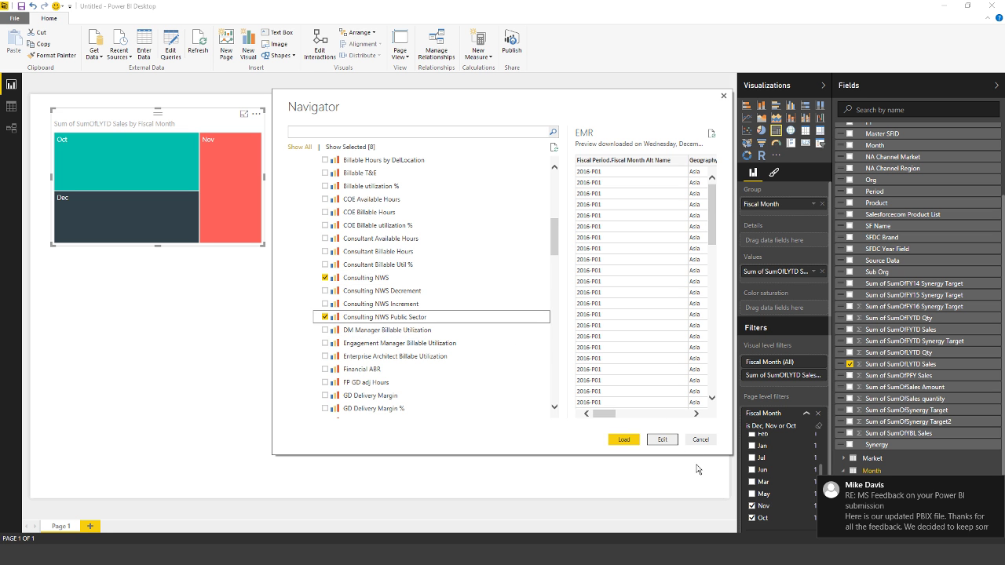
pyautogui.press('Escape')
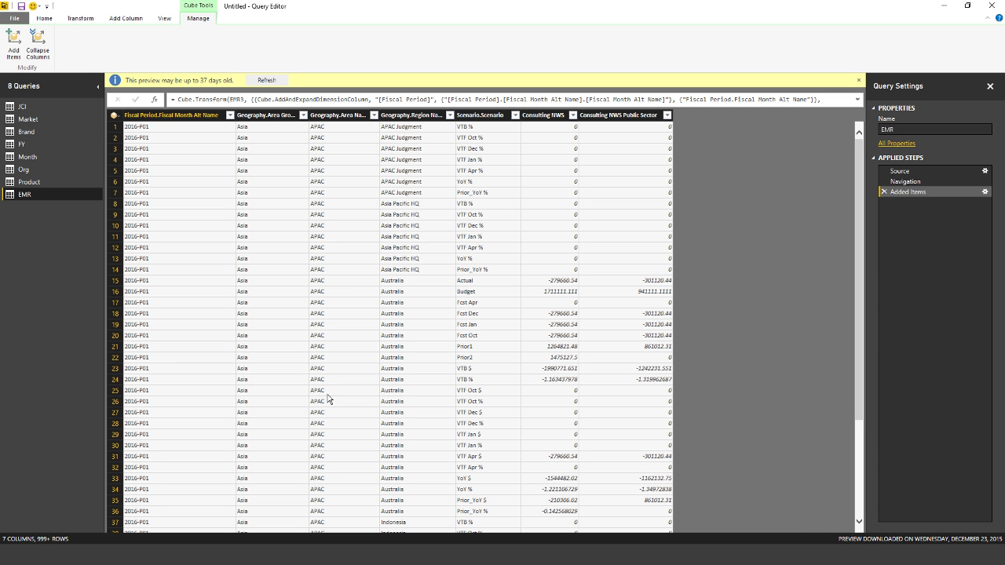
# - Filter the Scenario column of the EMR query to Actual, Budget, Fcst Jan and Prior1
pyautogui.click(519, 143)
pyautogui.click(515, 116)
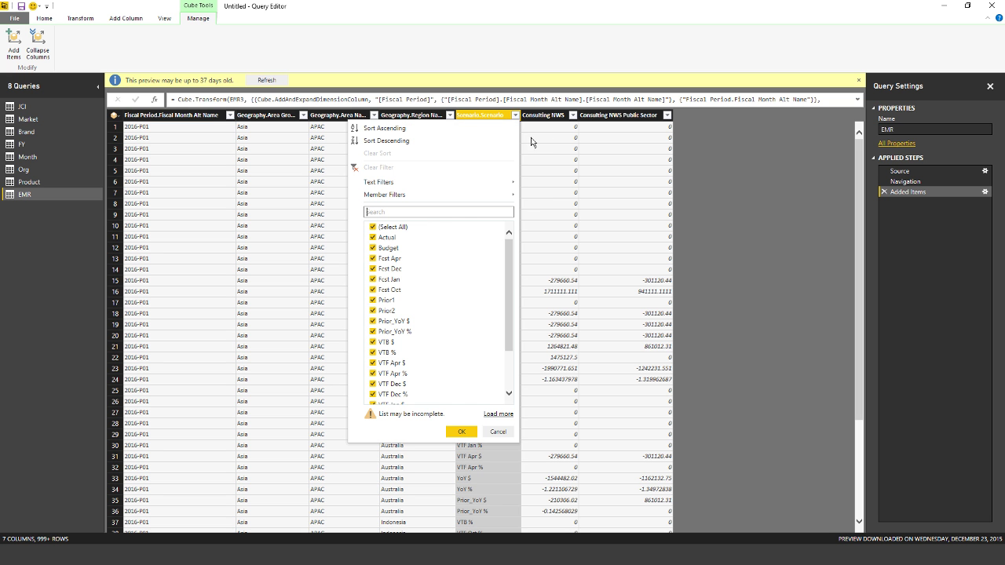
pyautogui.click(388, 227)
pyautogui.click(387, 238)
pyautogui.click(388, 248)
pyautogui.click(392, 279)
pyautogui.click(391, 301)
pyautogui.click(461, 432)
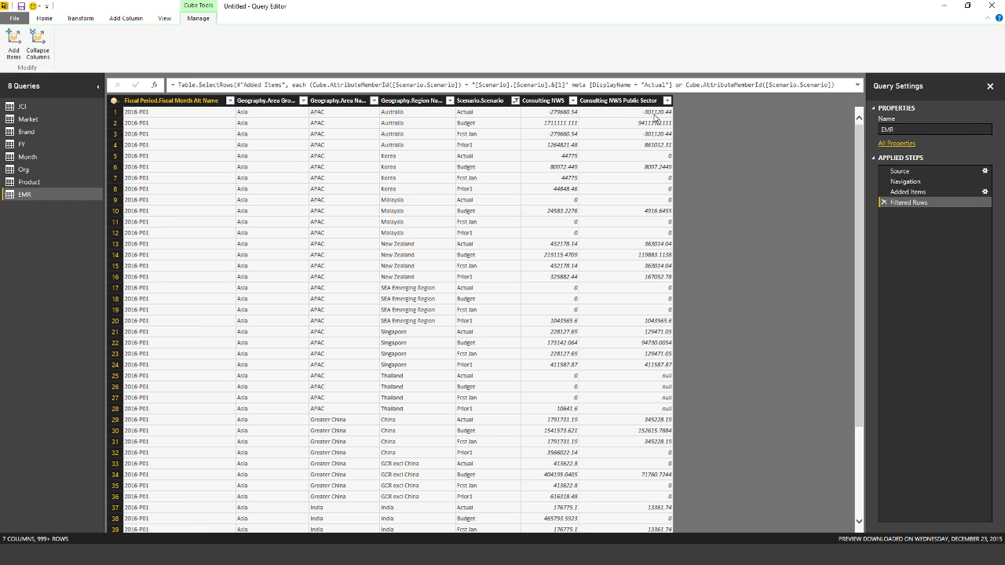
# - Add a custom column named NWS Commercial with the formula [Consulting NWS]-[Consulting NWS Public Sector]
pyautogui.click(577, 103)
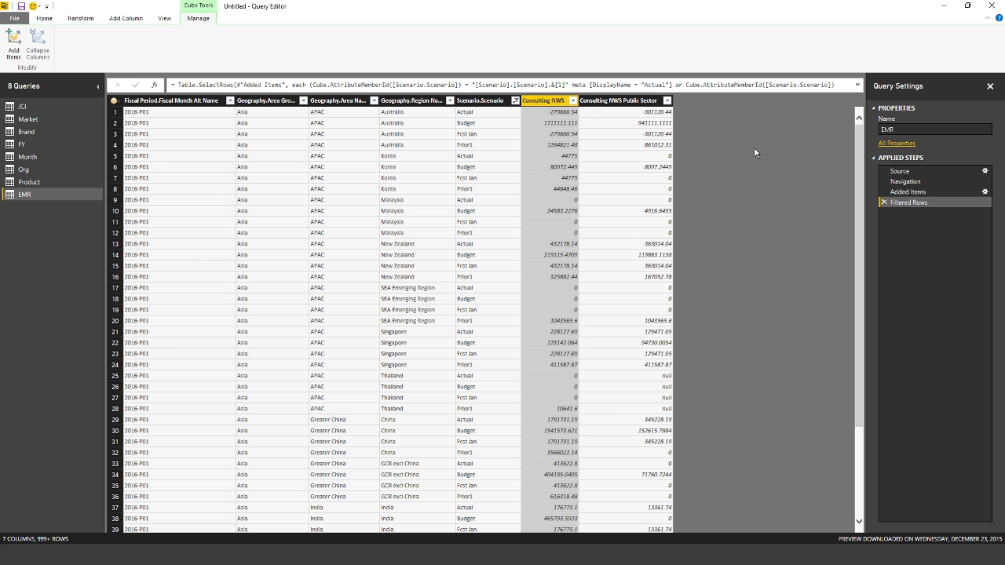
pyautogui.click(666, 110)
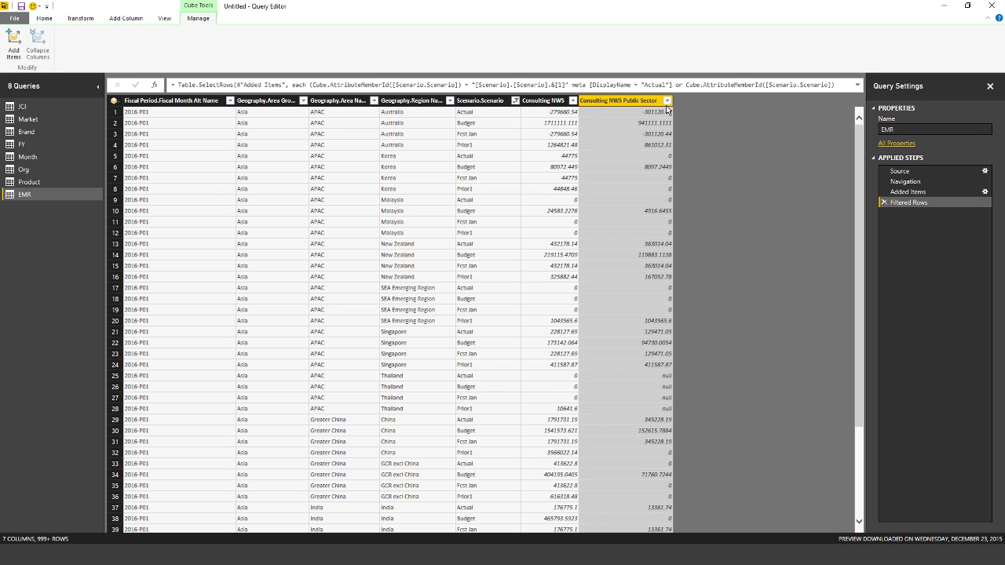
pyautogui.click(126, 19)
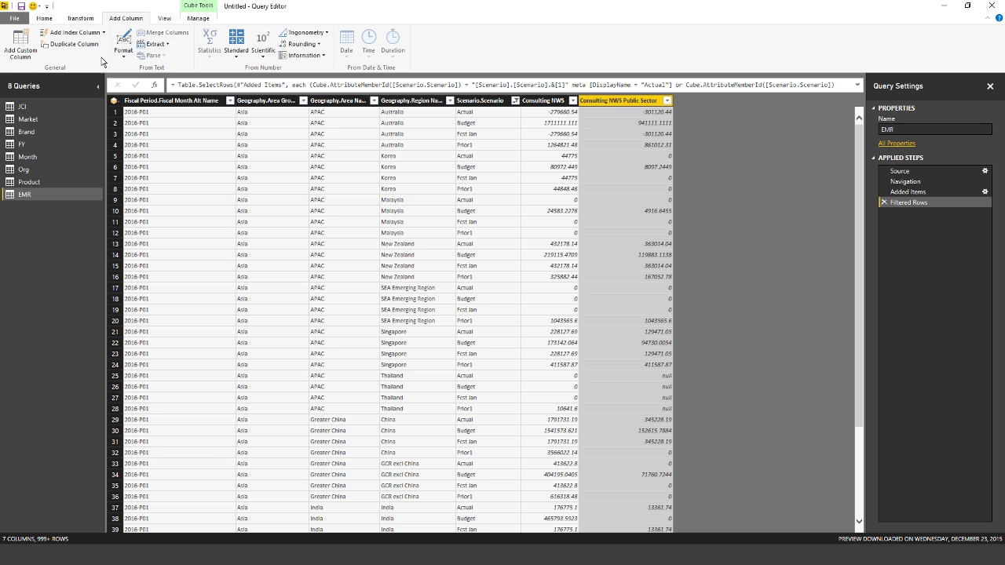
pyautogui.click(21, 43)
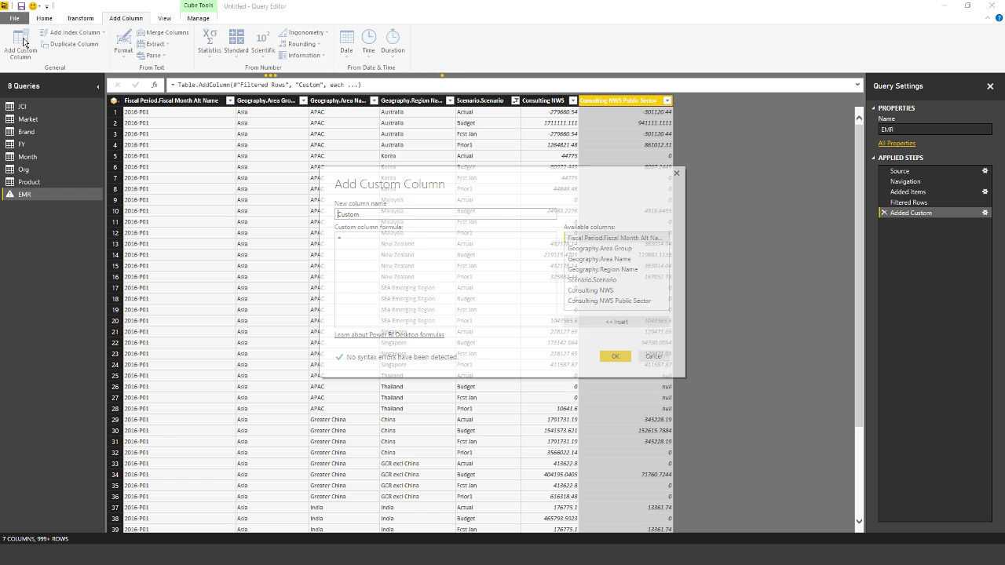
pyautogui.doubleClick(389, 213)
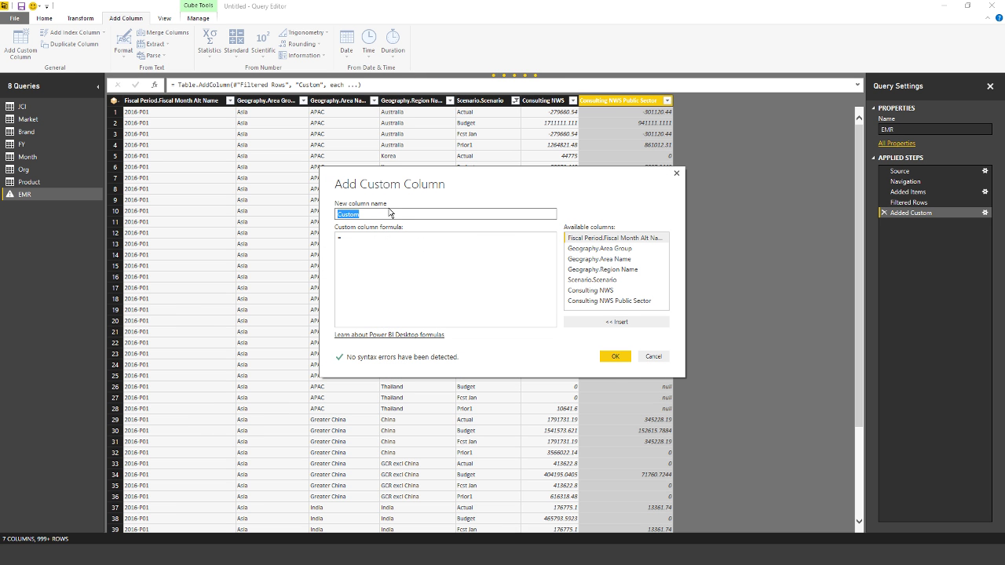
pyautogui.write('NWS')
pyautogui.click(443, 277)
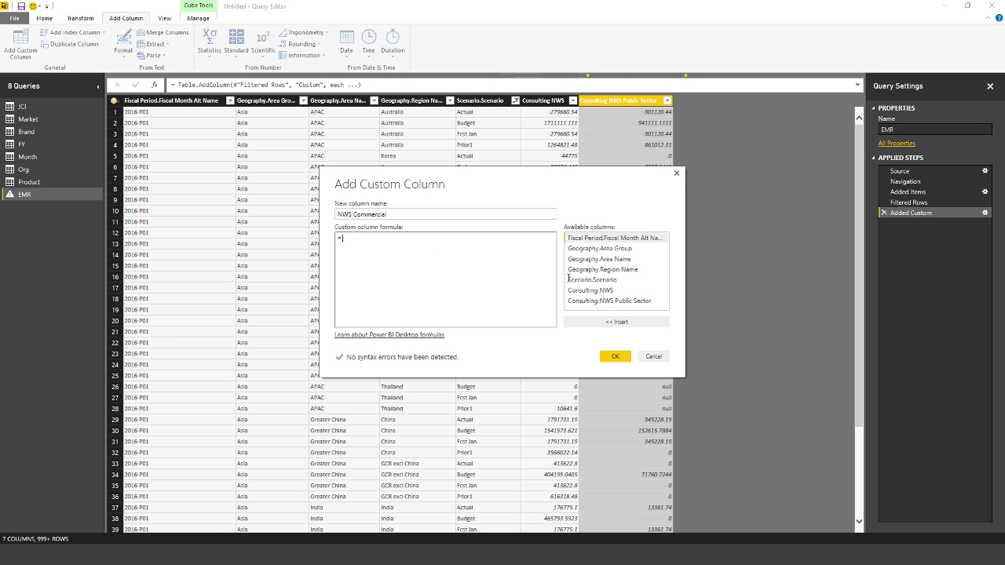
pyautogui.click(640, 292)
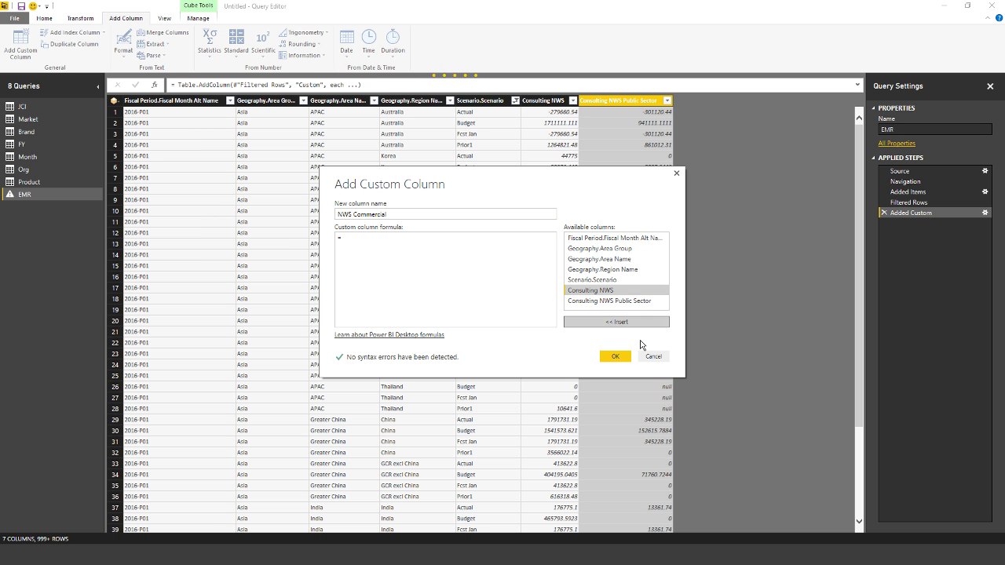
pyautogui.click(616, 322)
pyautogui.write('-')
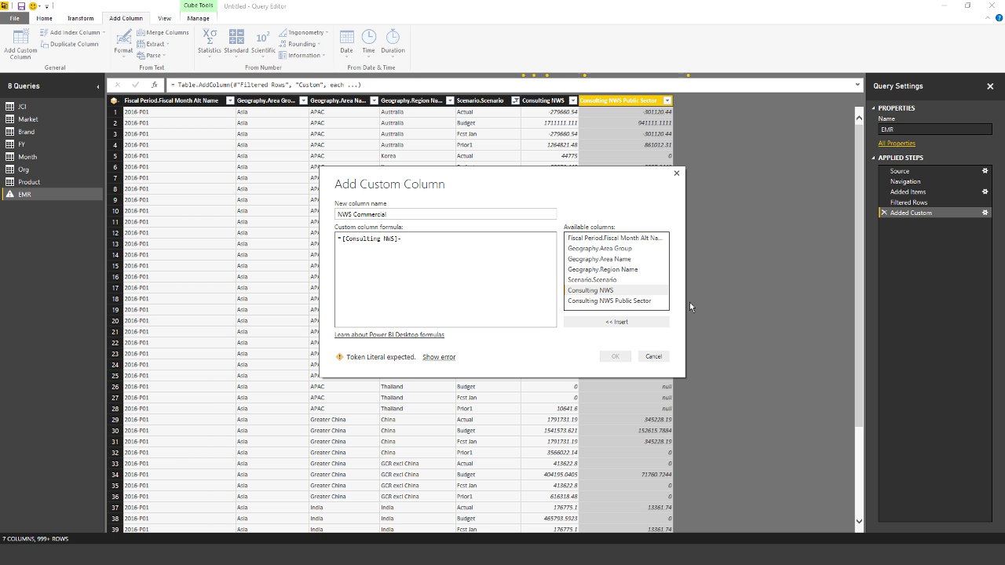
pyautogui.click(659, 300)
pyautogui.click(658, 325)
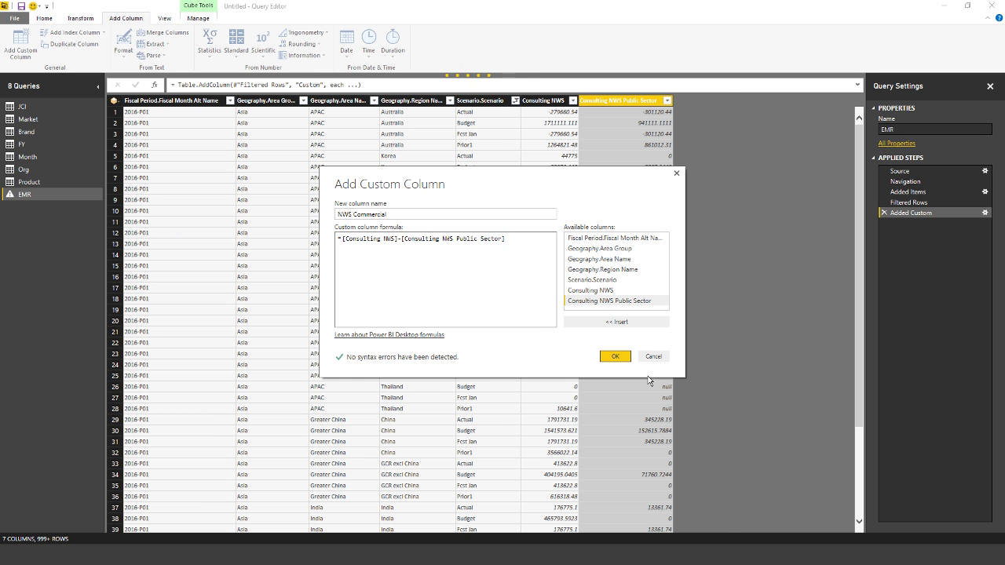
pyautogui.press('Return')
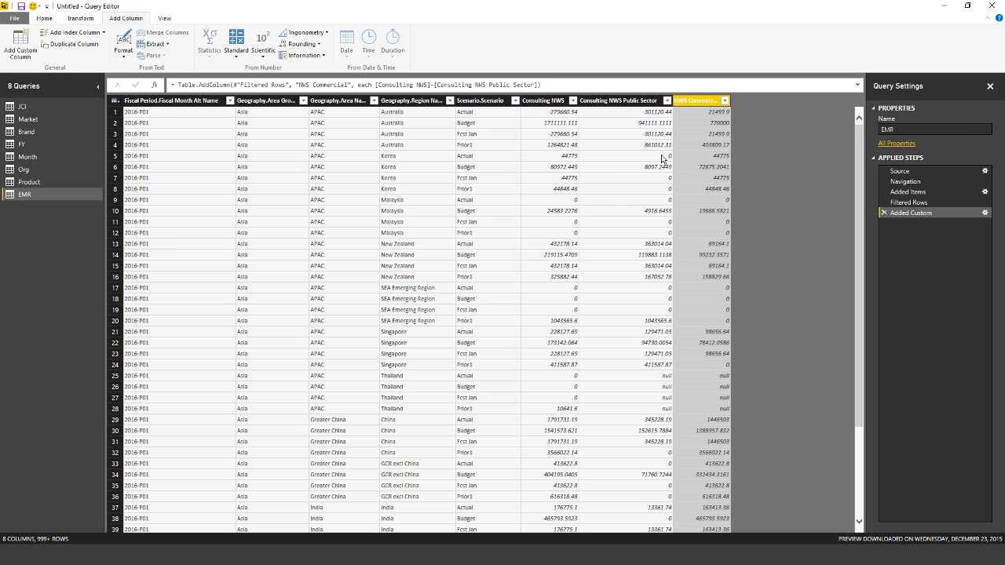
# - Replace null with 0 in the Consulting NWS, Consulting NWS Public Sector and NWS Commercial columns
pyautogui.click(634, 104)
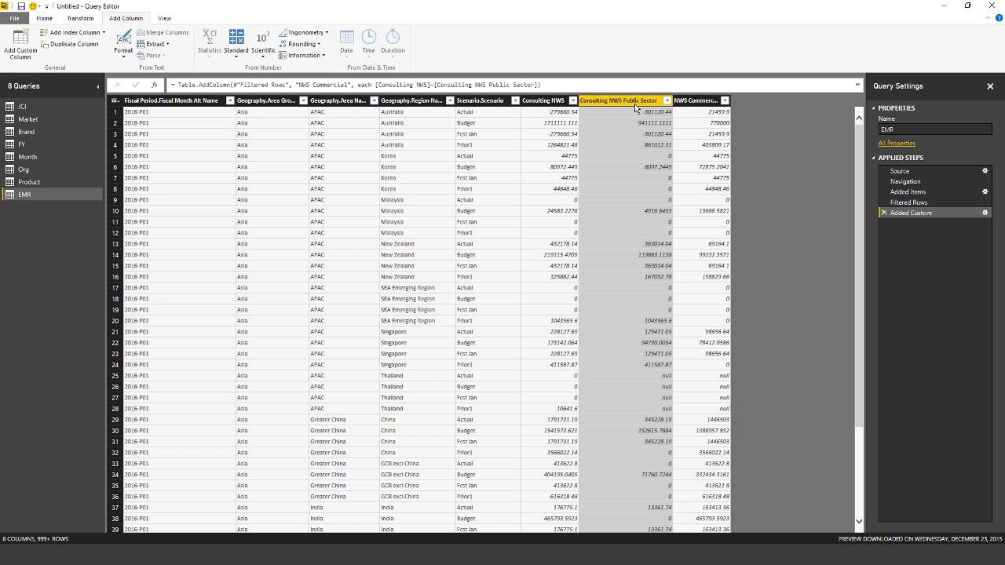
pyautogui.hotkey('shift', 'Right')
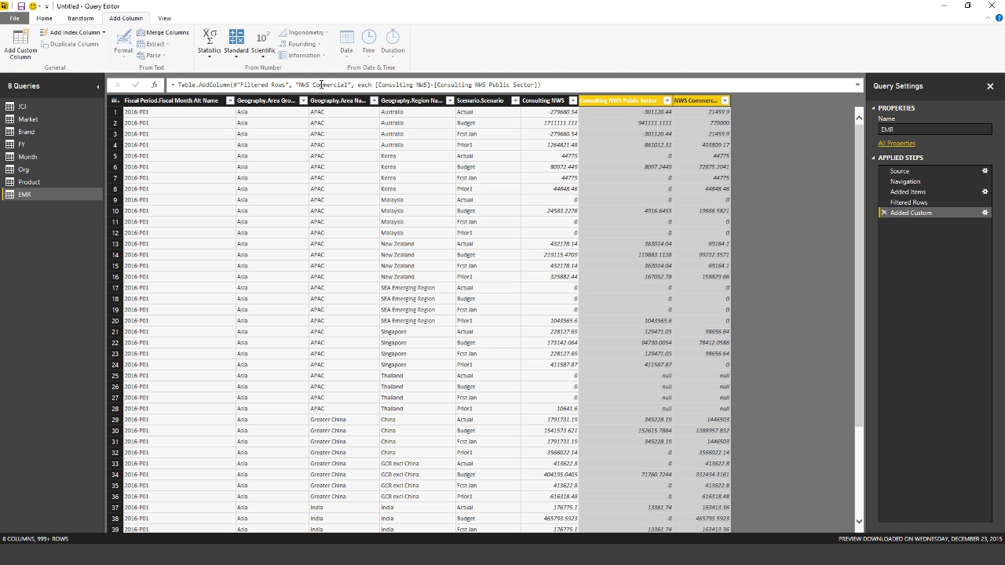
pyautogui.click(78, 19)
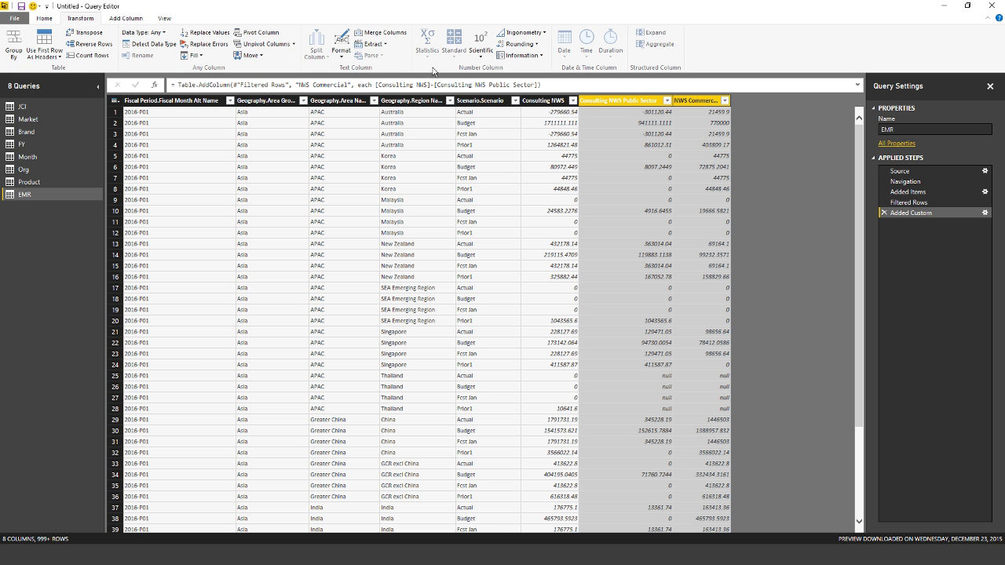
pyautogui.rightClick(660, 105)
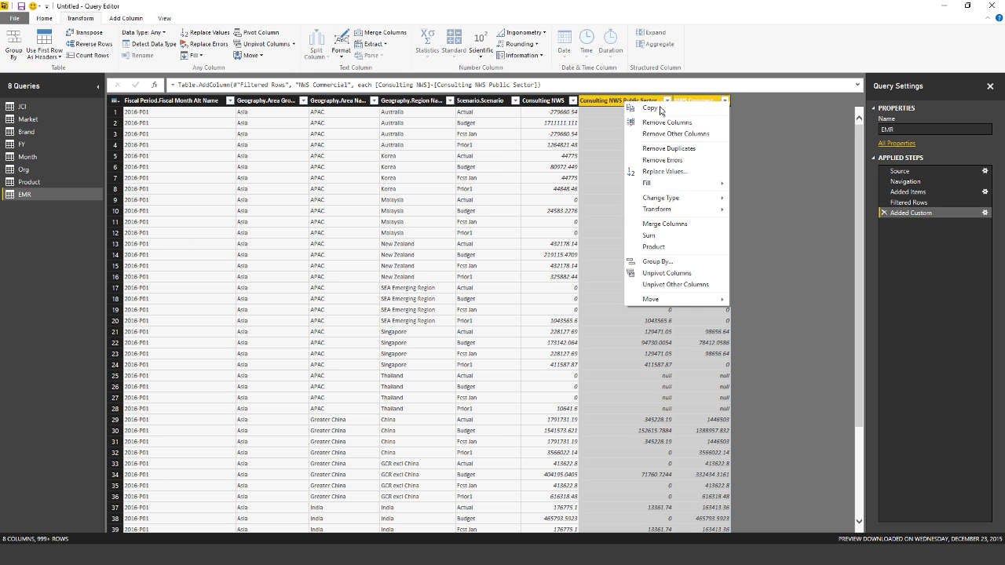
pyautogui.click(585, 104)
pyautogui.keyDown('ctrl'); pyautogui.click(592, 108); pyautogui.keyUp('ctrl')
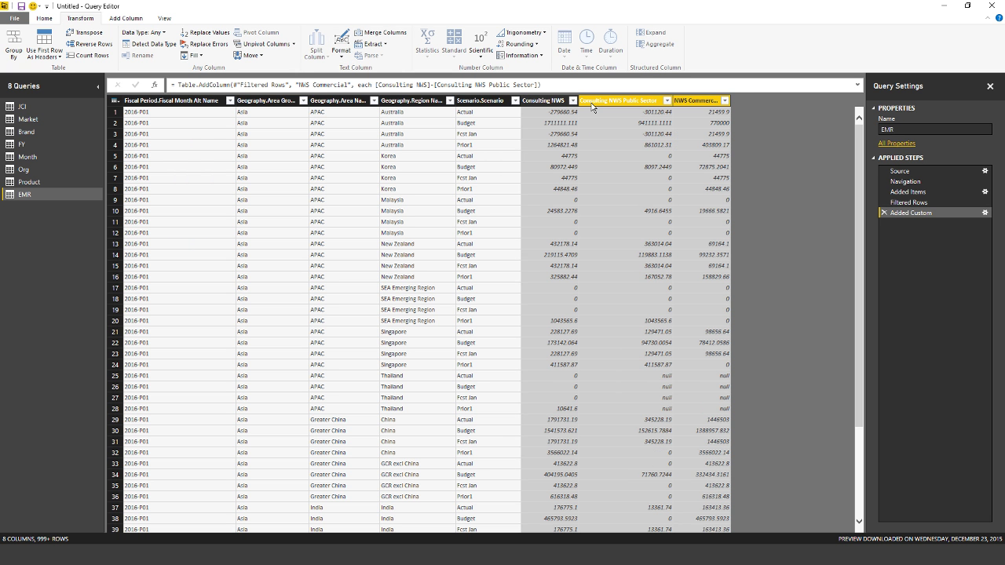
pyautogui.rightClick(562, 100)
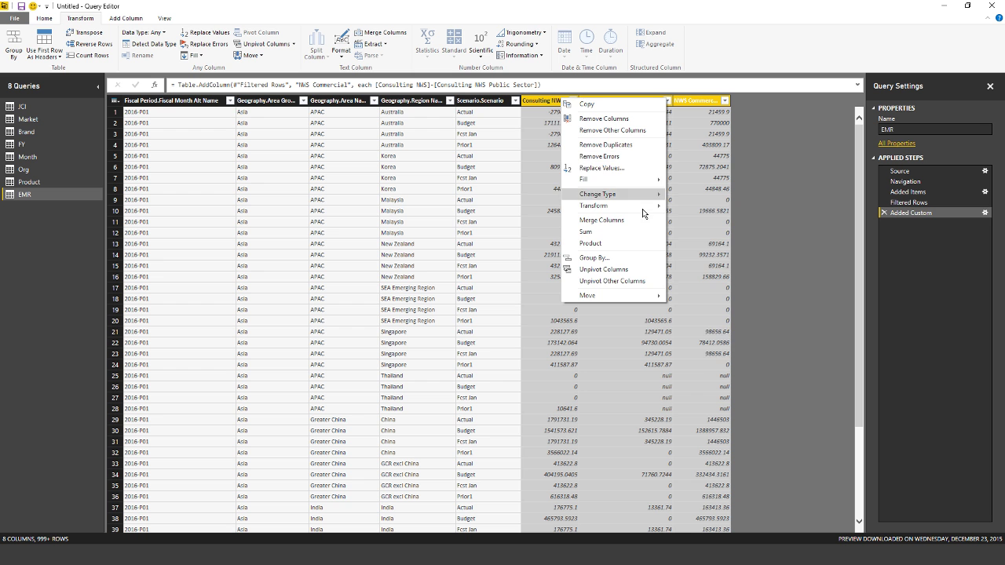
pyautogui.click(620, 168)
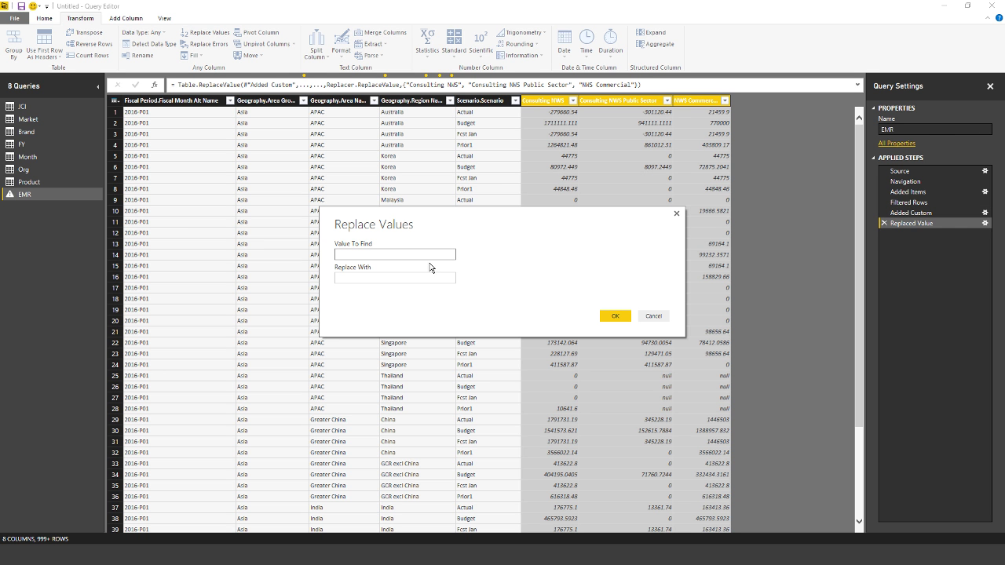
pyautogui.write('null')
pyautogui.press('Tab')
pyautogui.write('0')
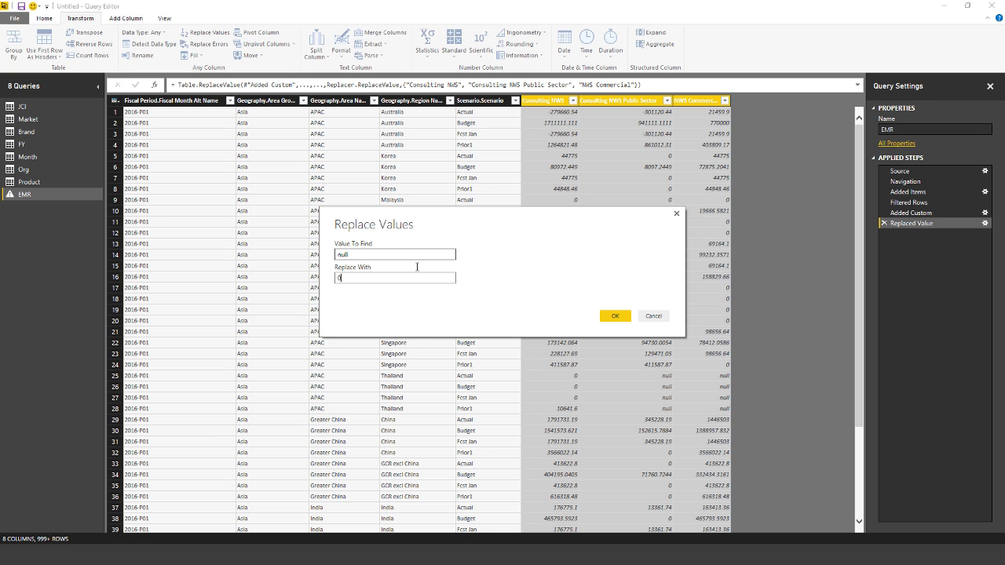
pyautogui.click(616, 316)
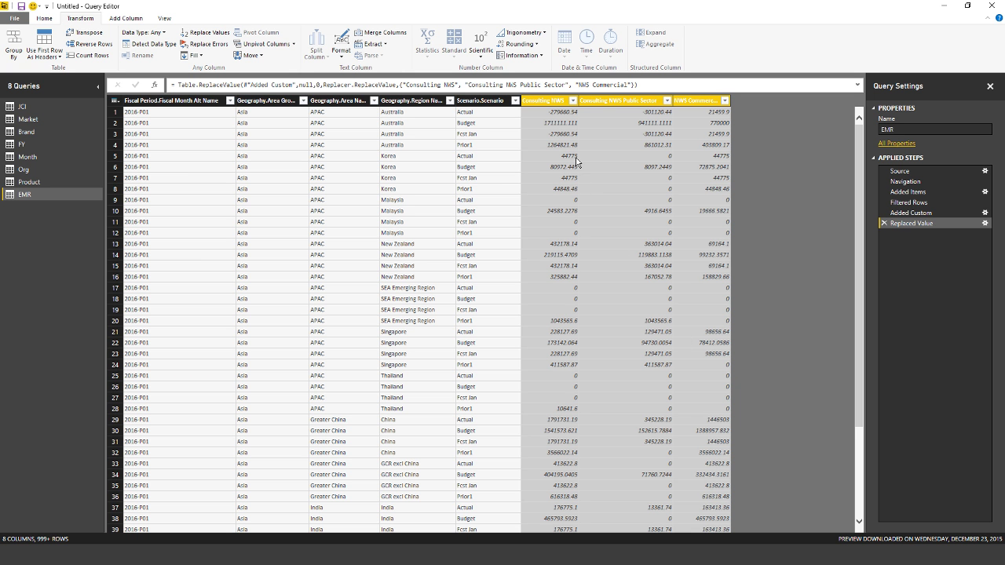
# - Unpivot the Consulting NWS, Consulting NWS Public Sector and NWS Commercial columns of the EMR query
pyautogui.rightClick(557, 103)
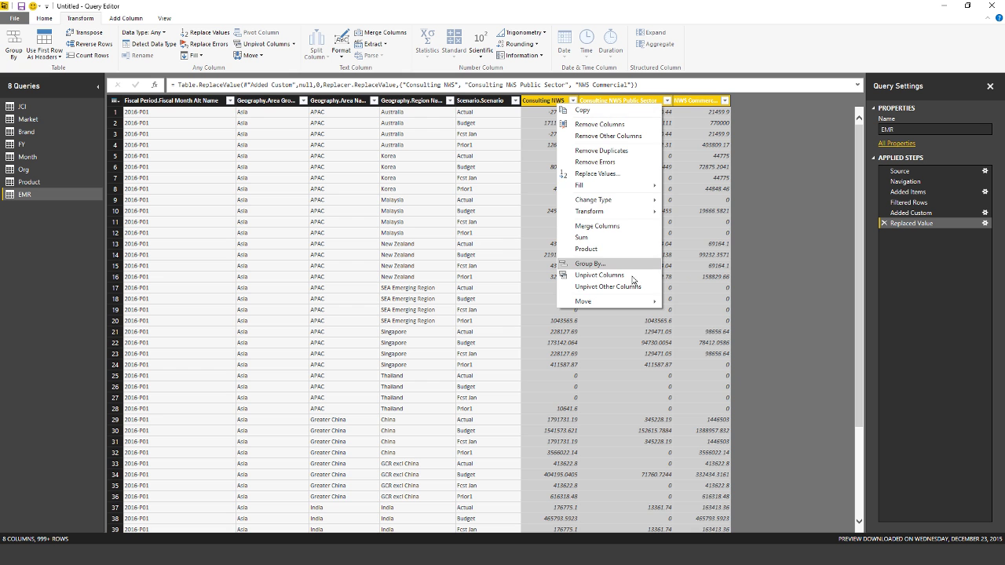
pyautogui.click(577, 147)
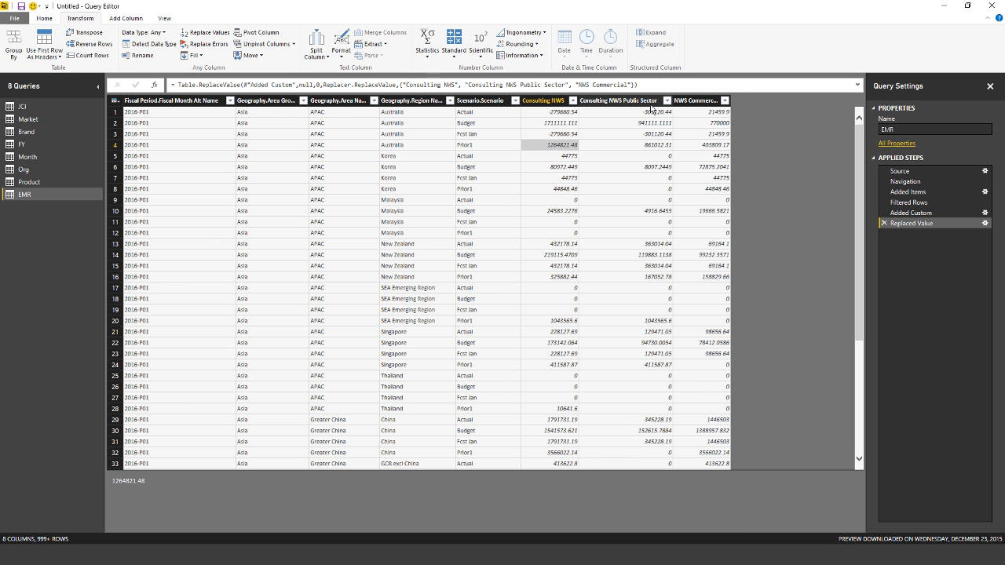
pyautogui.click(571, 102)
pyautogui.keyDown('shift'); pyautogui.click(592, 102); pyautogui.keyUp('shift')
pyautogui.hotkey('shift', 'Right')
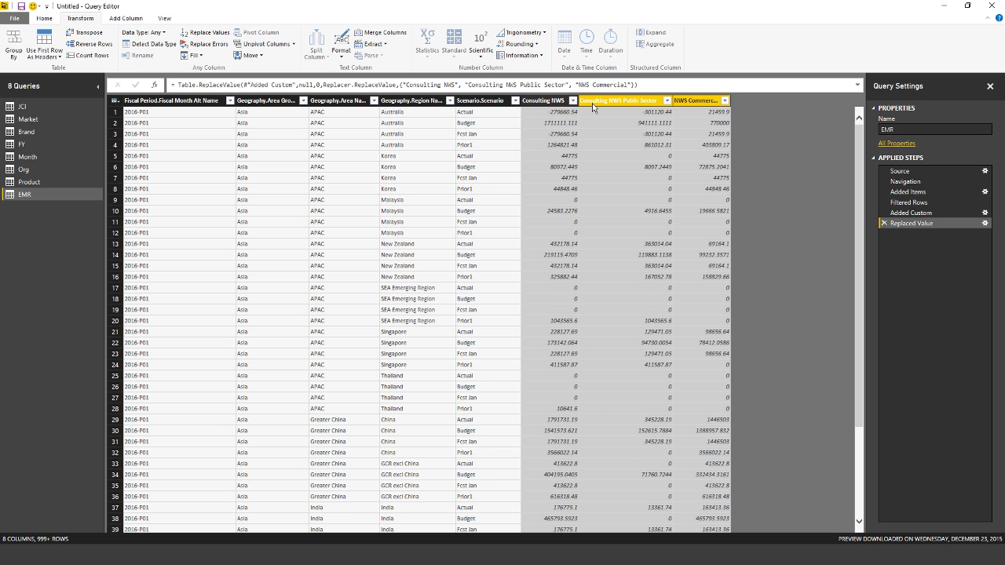
pyautogui.rightClick(593, 107)
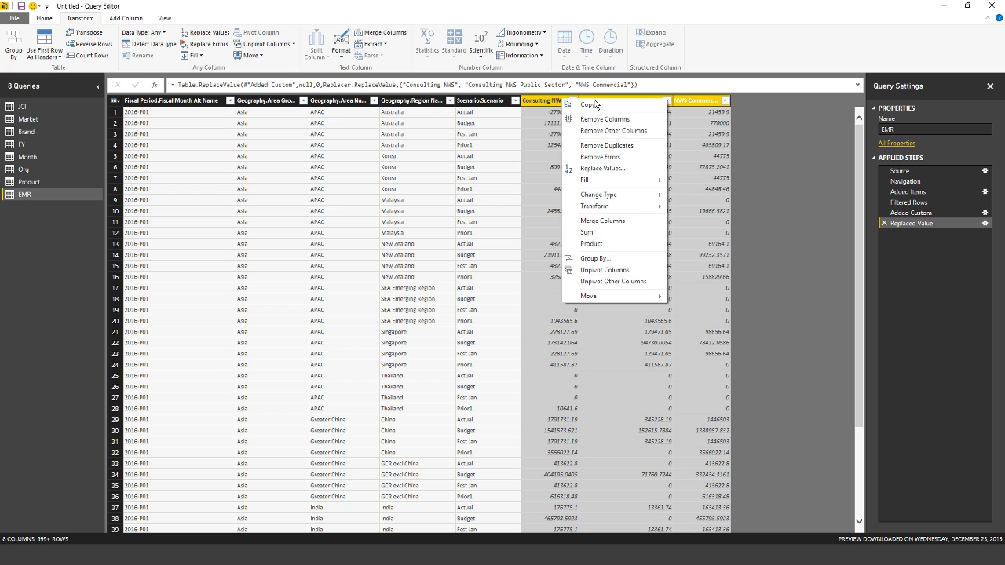
pyautogui.click(637, 282)
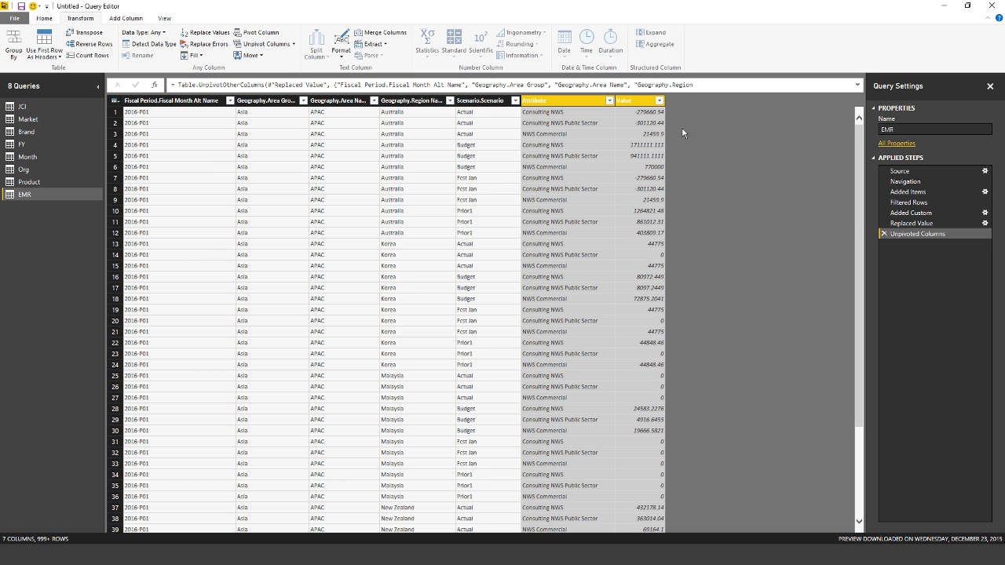
# - Rename the Attribute column of the EMR query to Type
pyautogui.click(659, 232)
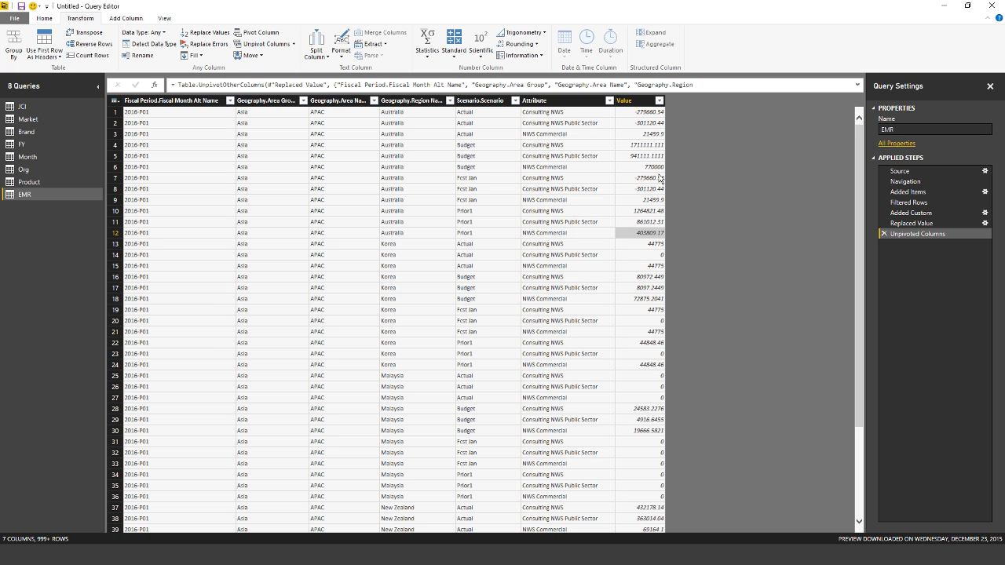
pyautogui.click(565, 110)
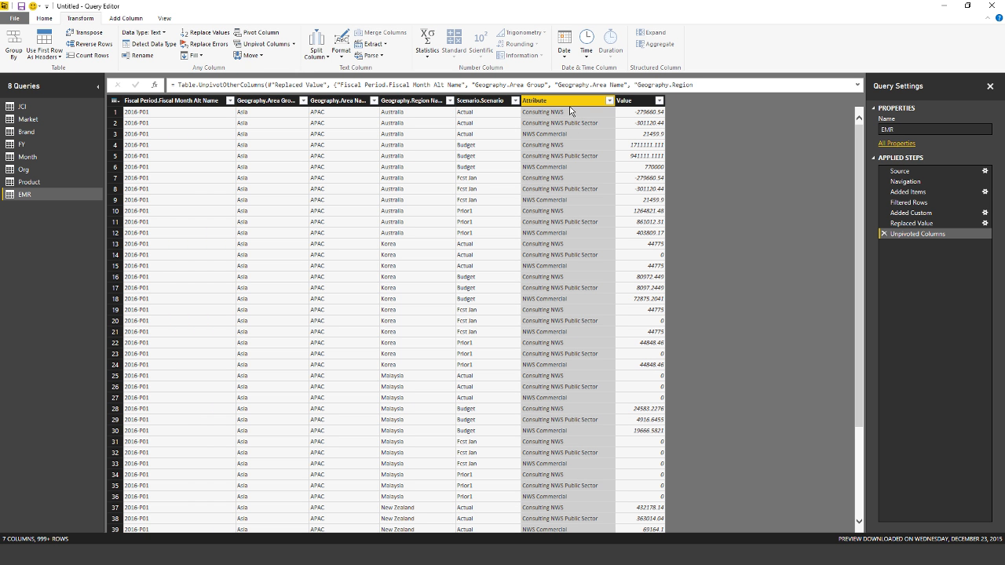
pyautogui.rightClick(570, 106)
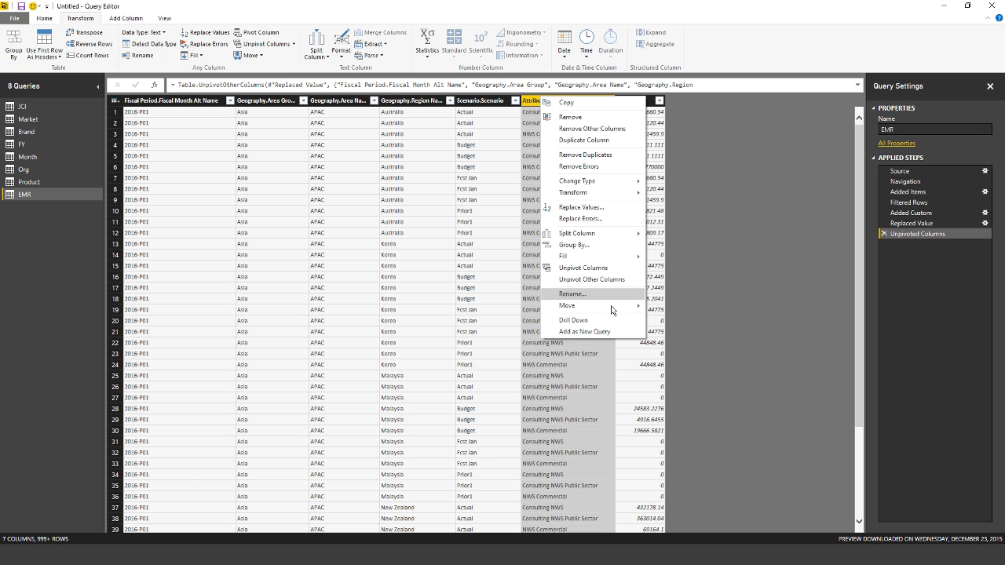
pyautogui.click(612, 295)
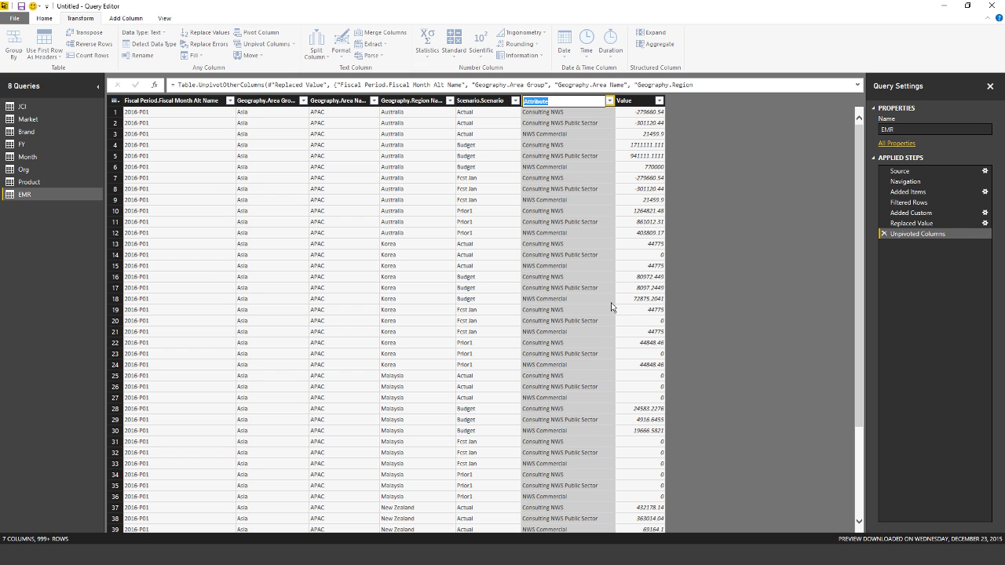
pyautogui.write('Type')
pyautogui.press('Return')
pyautogui.press('BackSpace')
pyautogui.press('Return')
# - Change the data type of the Value column to Decimal Number
pyautogui.click(665, 102)
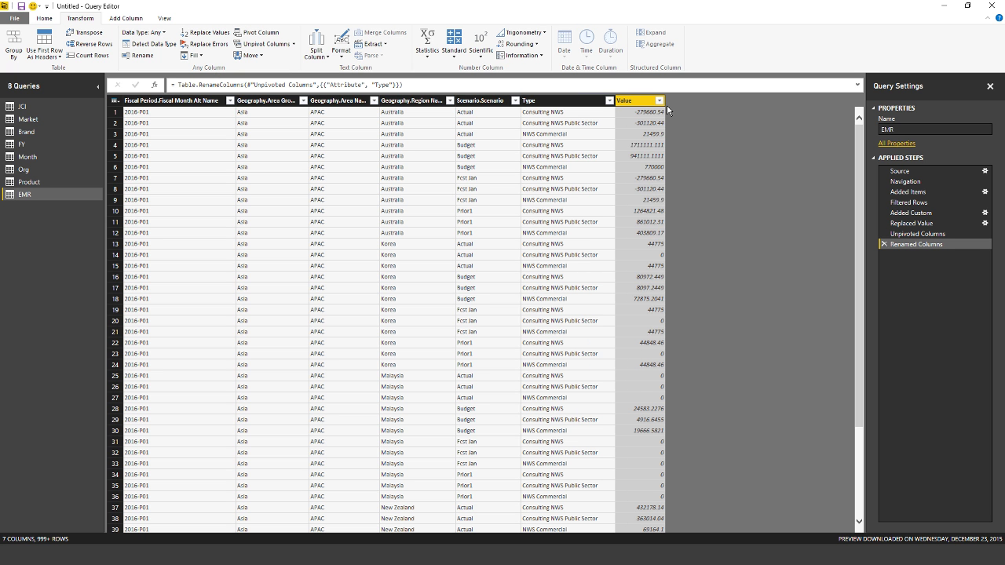
pyautogui.rightClick(665, 106)
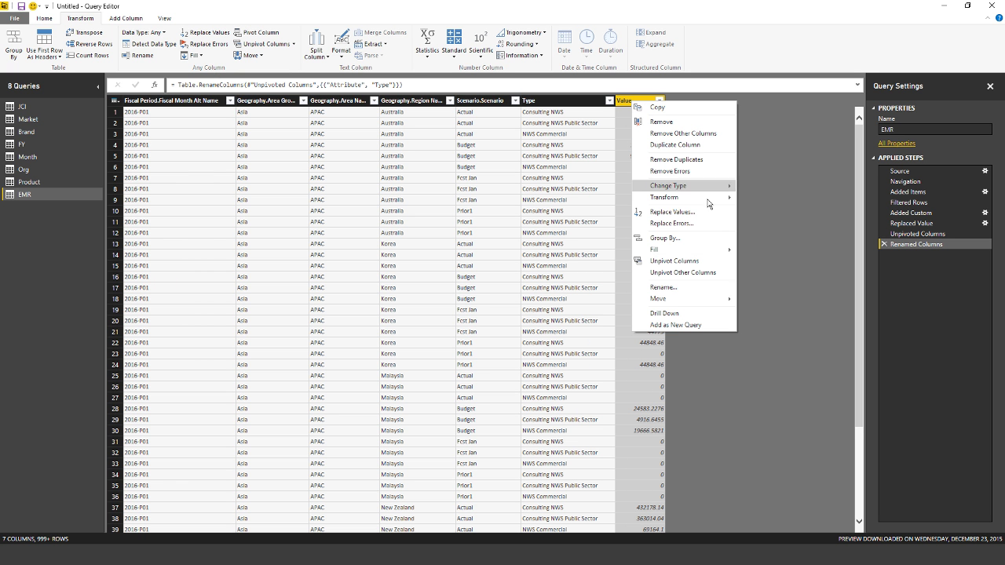
pyautogui.moveTo(726, 190)
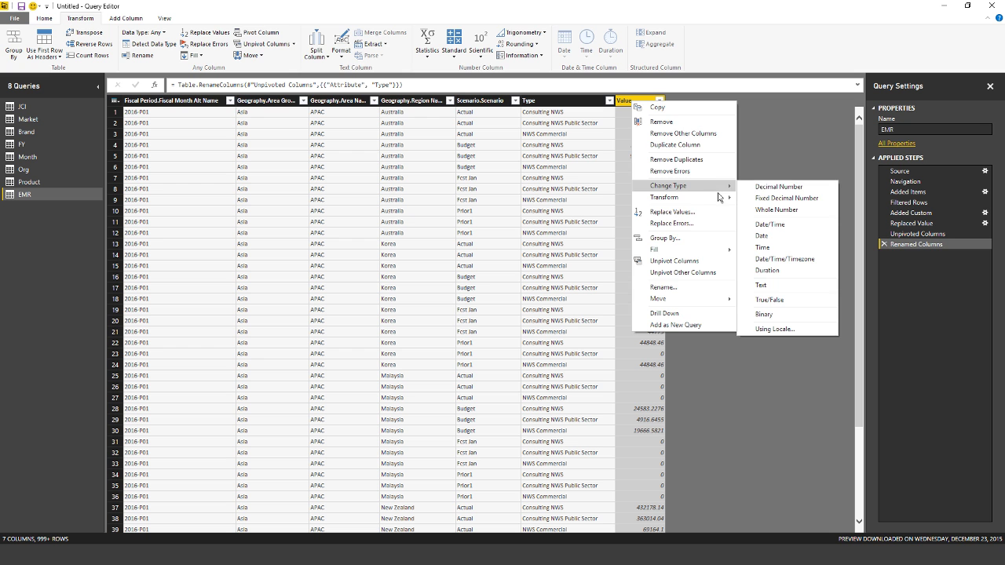
pyautogui.click(799, 188)
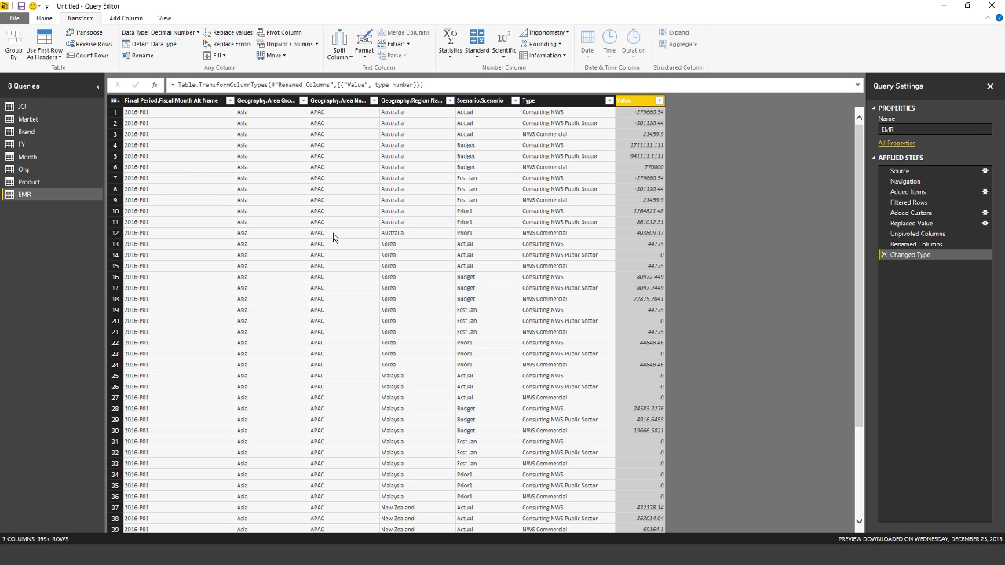
# - Close the query editor applying the changes, and arrange the EMR table beside the JCI table, below Month, in the relationship diagram
pyautogui.scroll(1, 29, 32)
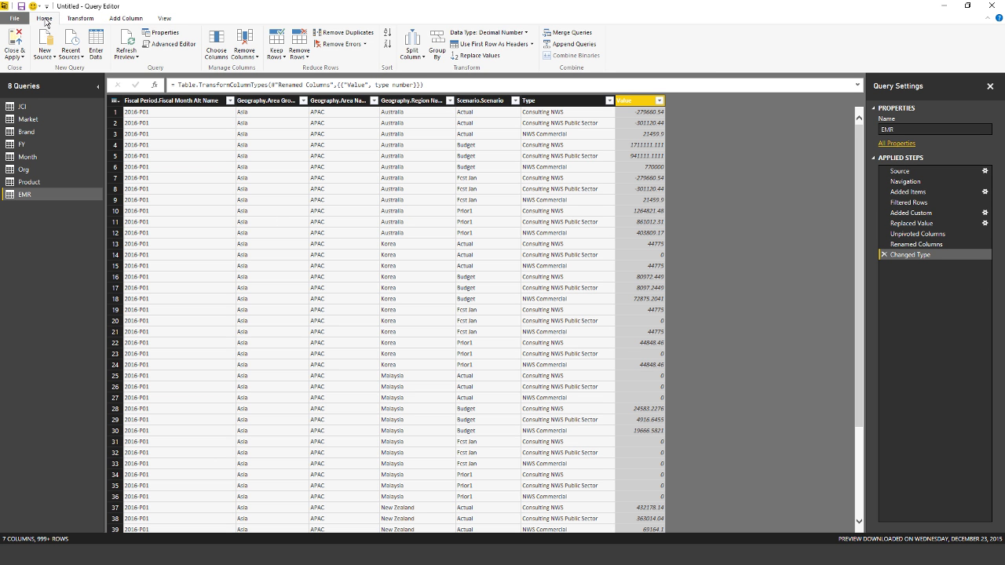
pyautogui.click(13, 37)
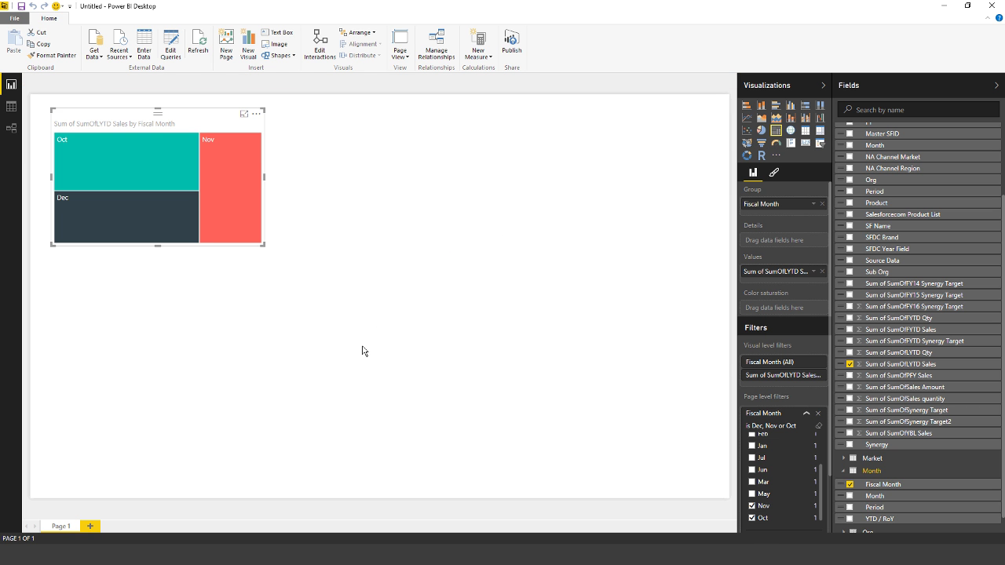
pyautogui.click(11, 128)
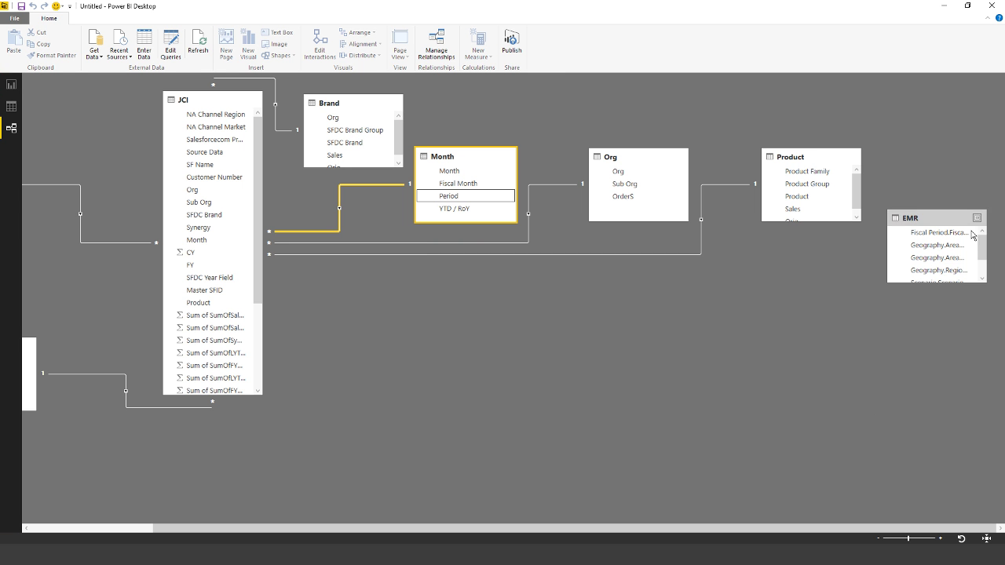
pyautogui.moveTo(971, 231); pyautogui.dragTo(379, 329)
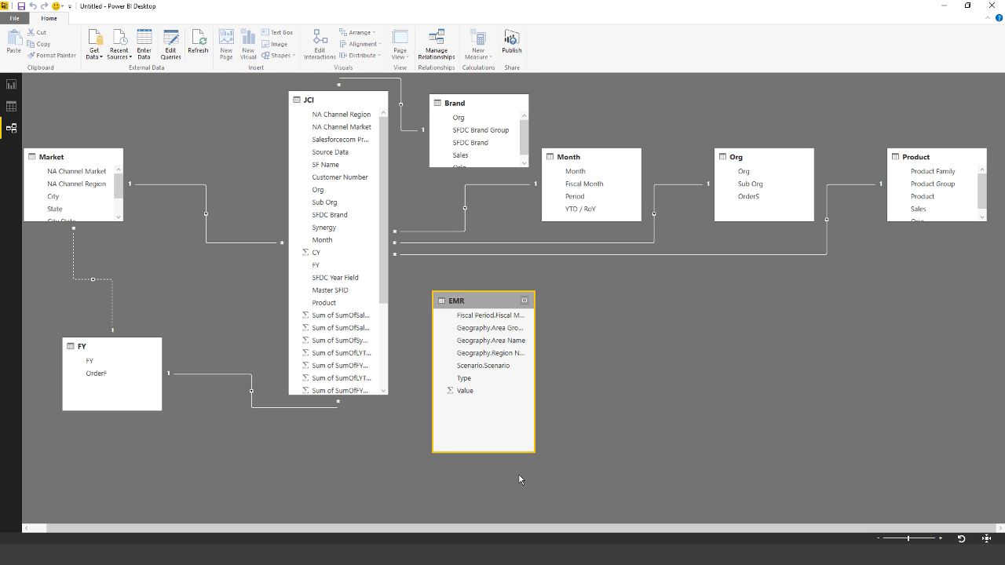
# - Return to the report page, move the Fiscal Month treemap to the page's upper-left corner and enlarge it
pyautogui.click(11, 84)
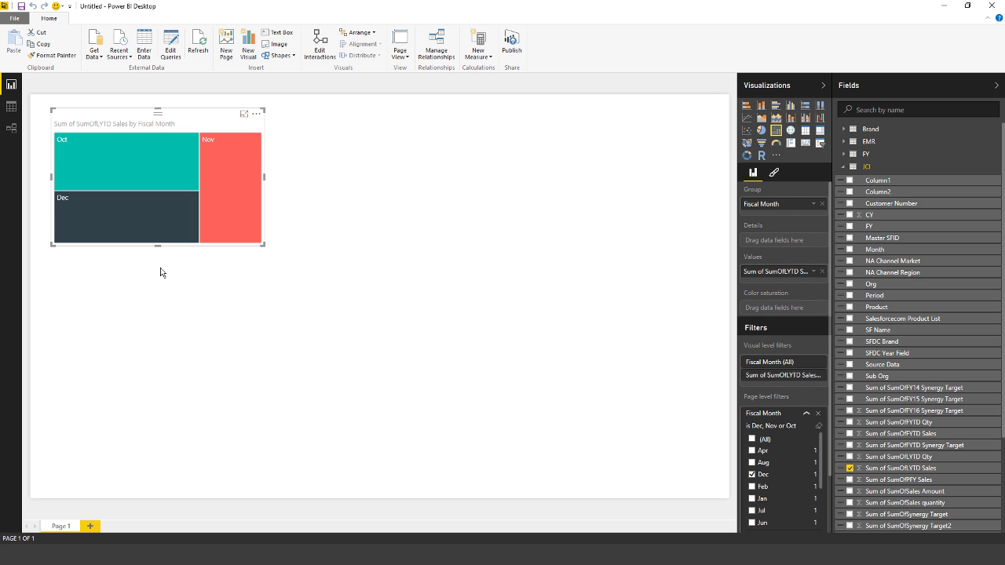
pyautogui.moveTo(99, 119); pyautogui.dragTo(33, 106)
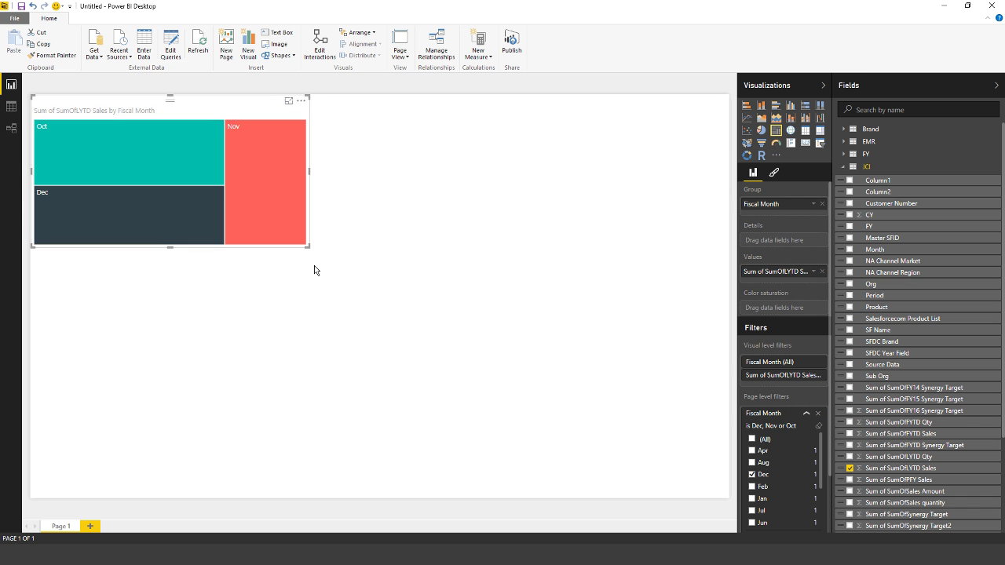
pyautogui.moveTo(323, 262); pyautogui.dragTo(372, 341)
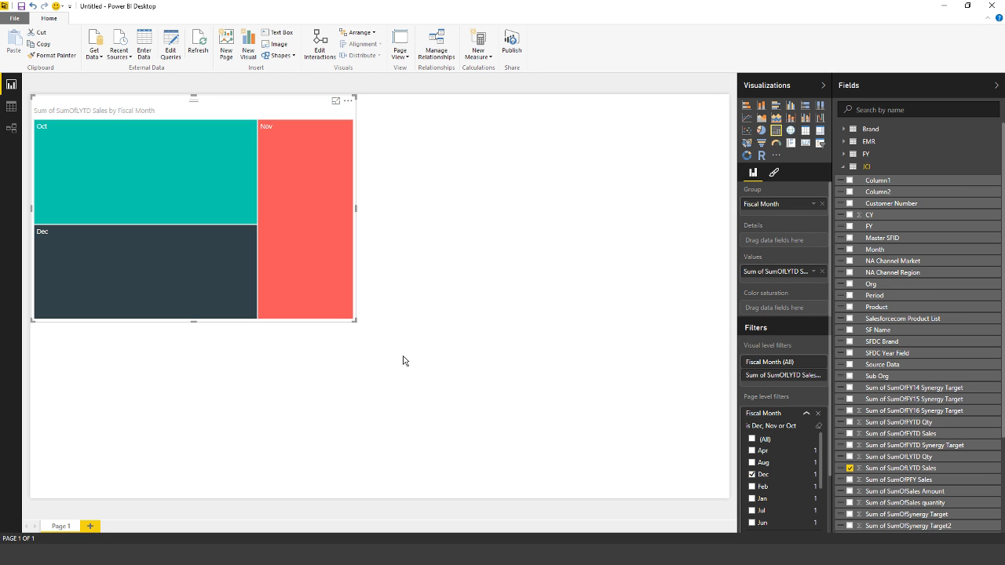
# - Switch to Internet Explorer and open Wikipedia in a new tab
pyautogui.click(442, 550)
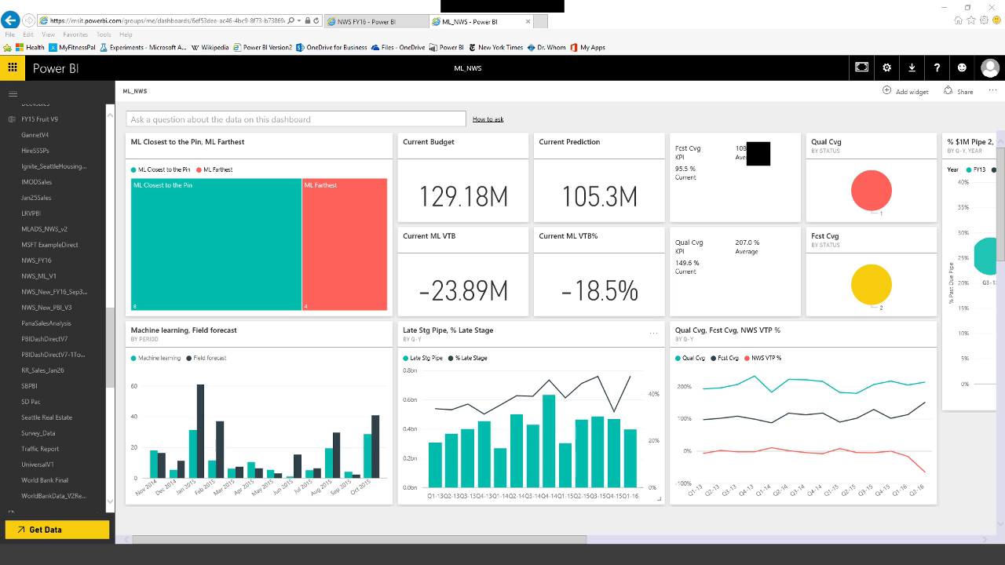
pyautogui.click(571, 26)
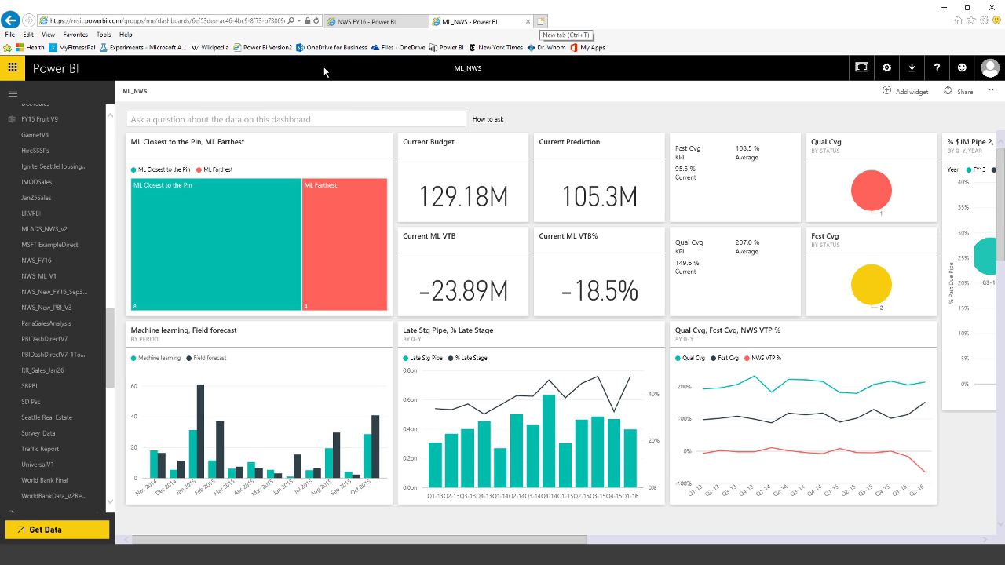
pyautogui.click(213, 48)
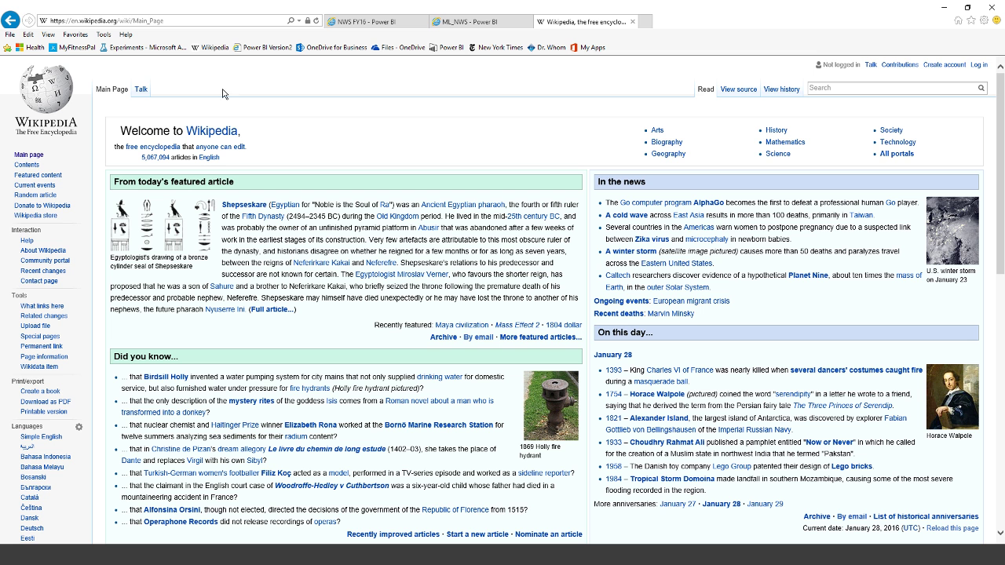
# - Search Wikipedia for United States cities by crime rate and open the United States Cities by Crime Rate article
pyautogui.click(880, 89)
pyautogui.write('Uniuted')
pyautogui.press('BackSpace')
pyautogui.press('BackSpace')
pyautogui.press('BackSpace')
pyautogui.press('BackSpace')
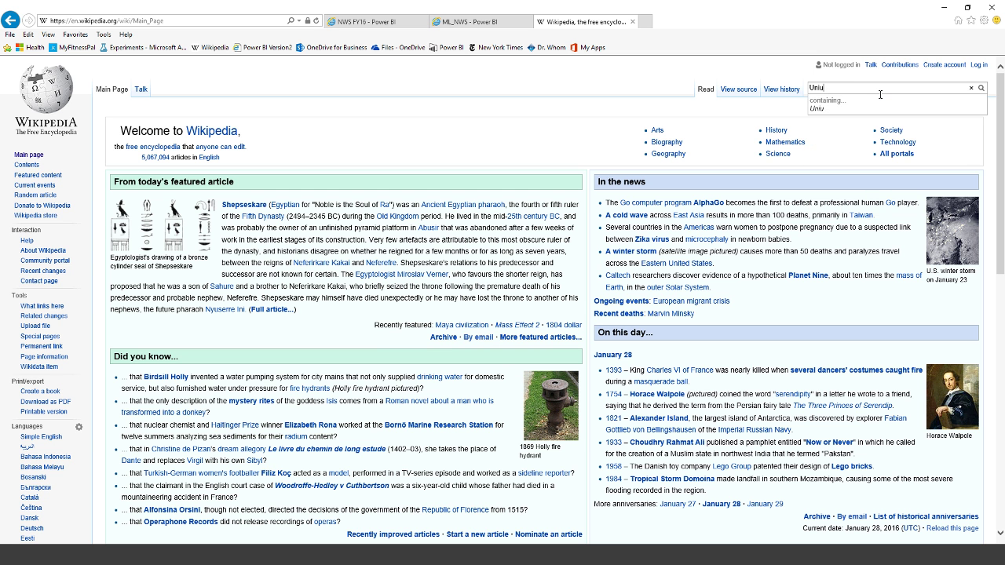
pyautogui.write('ted Stat')
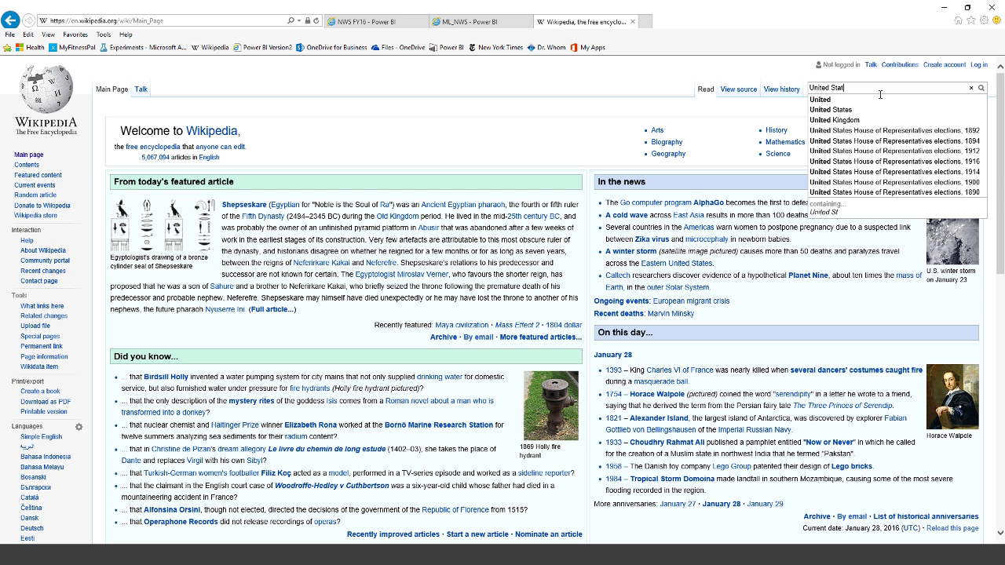
pyautogui.write('es cities by')
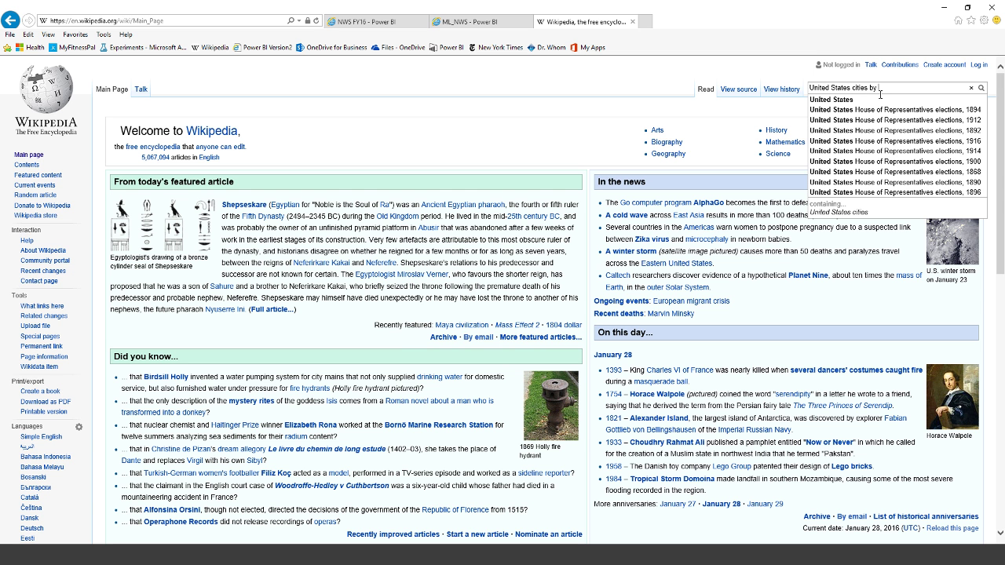
pyautogui.write(' Cri')
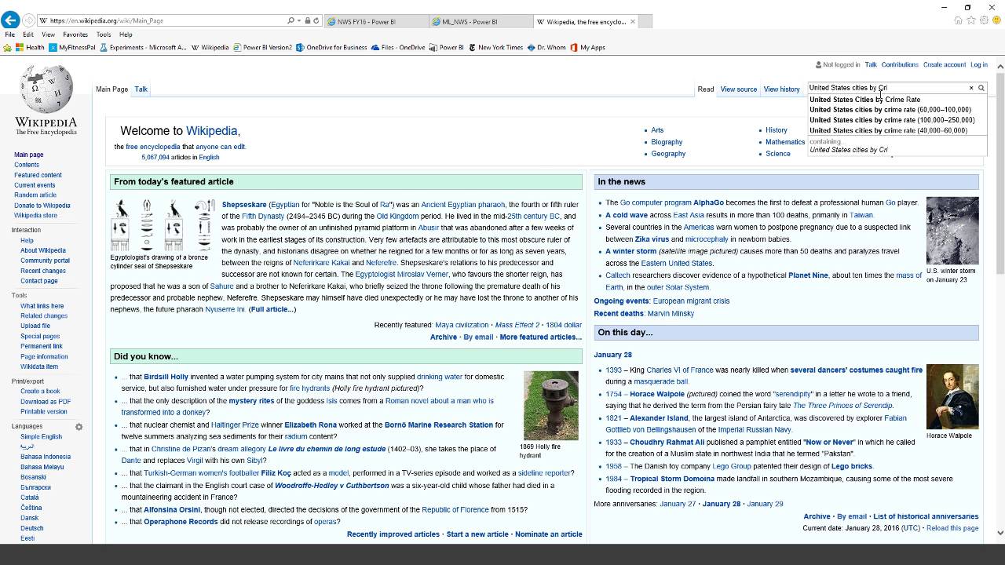
pyautogui.click(880, 97)
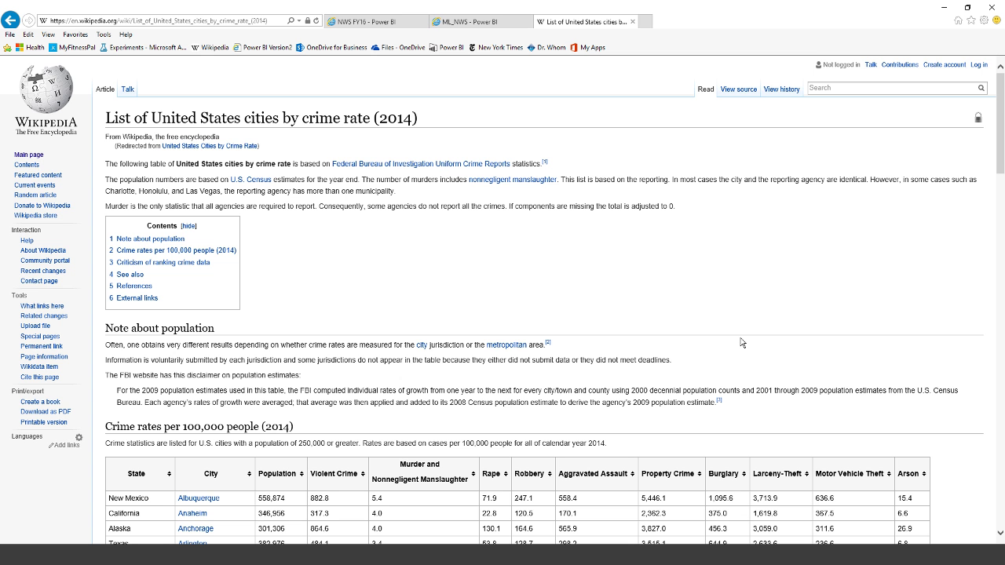
# - Look over the 2014 crime rates table and copy the article's web address
pyautogui.scroll(-2, 741, 343)
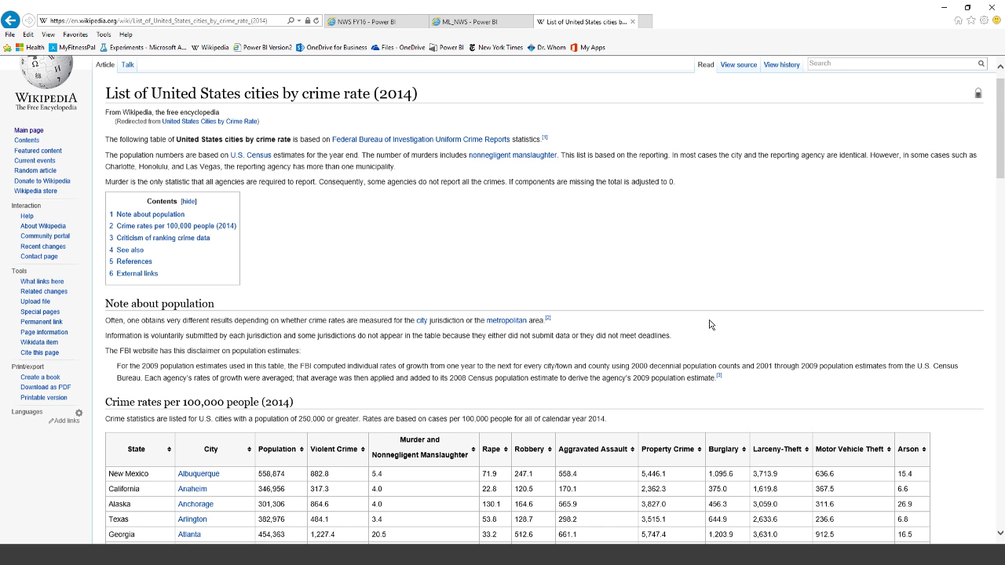
pyautogui.scroll(2, 715, 326)
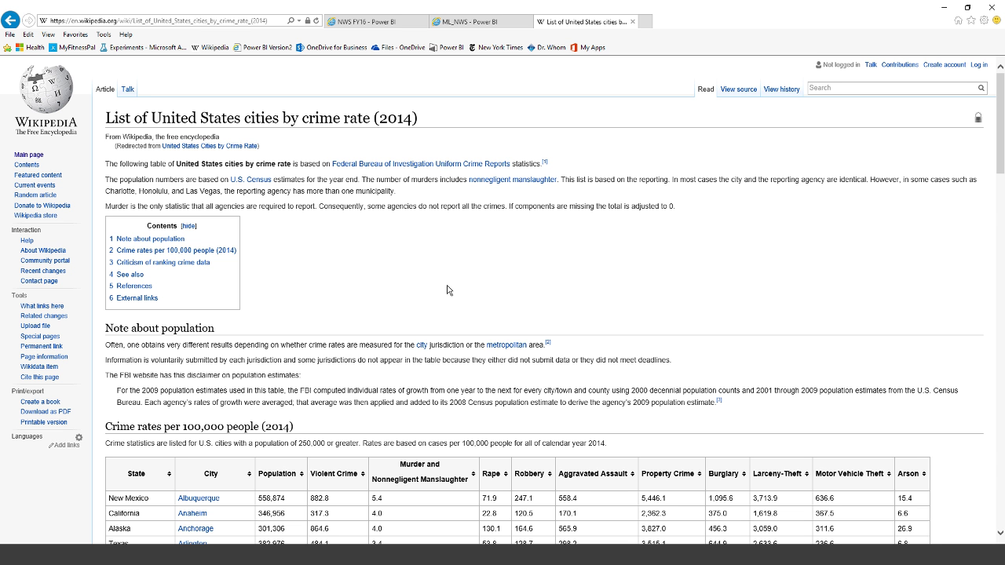
pyautogui.scroll(-3, 440, 276)
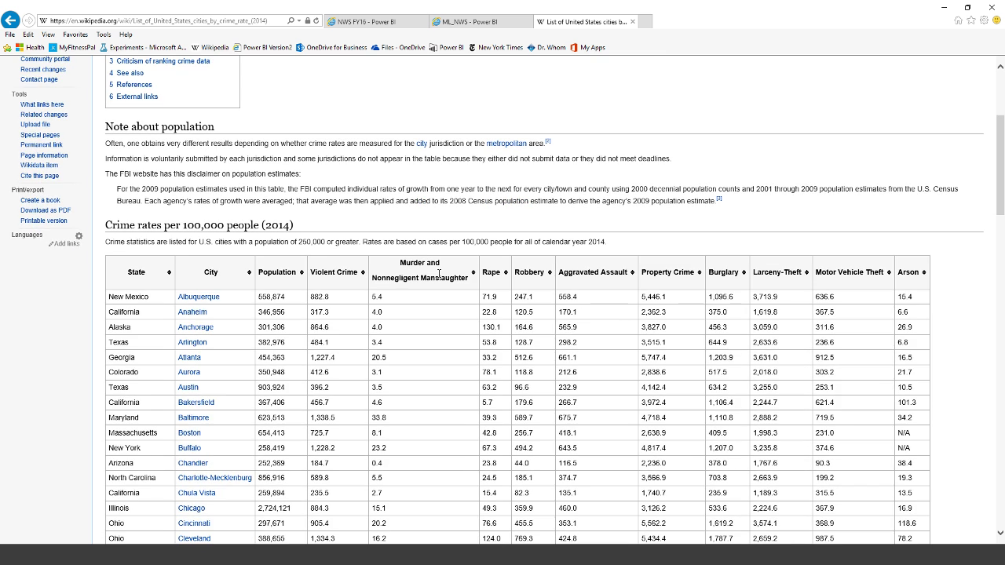
pyautogui.scroll(-1, 438, 276)
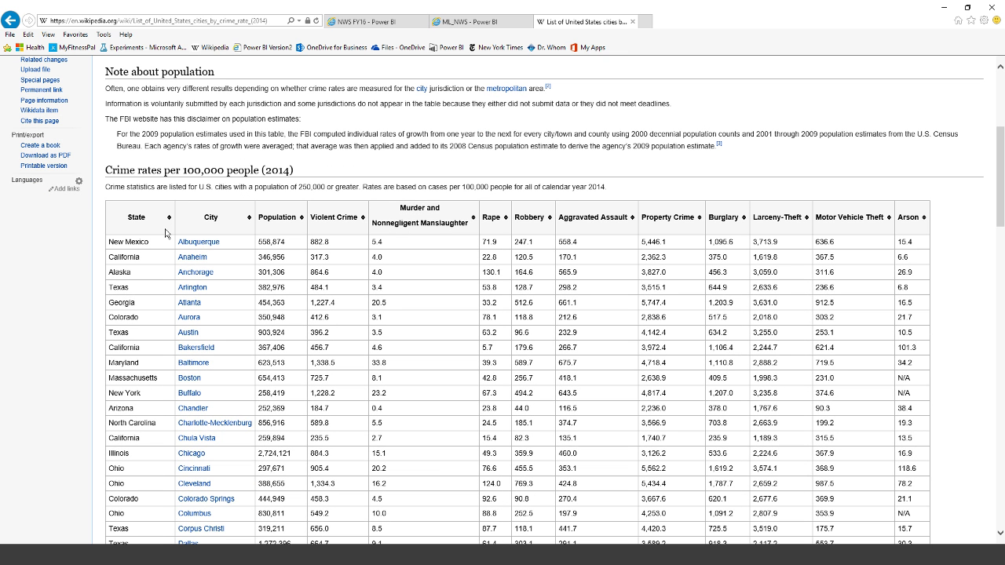
pyautogui.click(215, 22)
pyautogui.hotkey('ctrl', 'c')
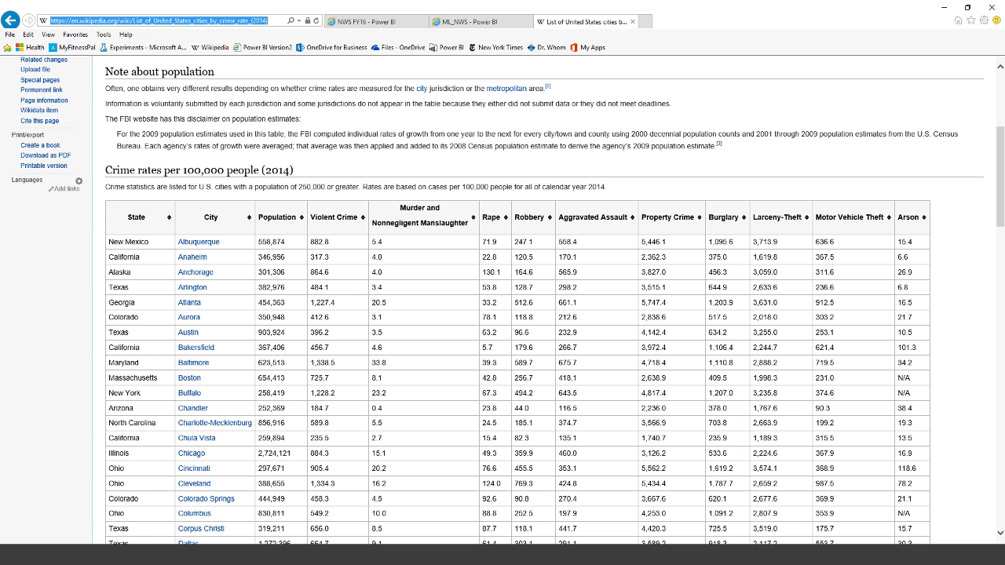
# - Switch back to Power BI Desktop and start a new blank report file
pyautogui.hotkey('alt', 'Tab')
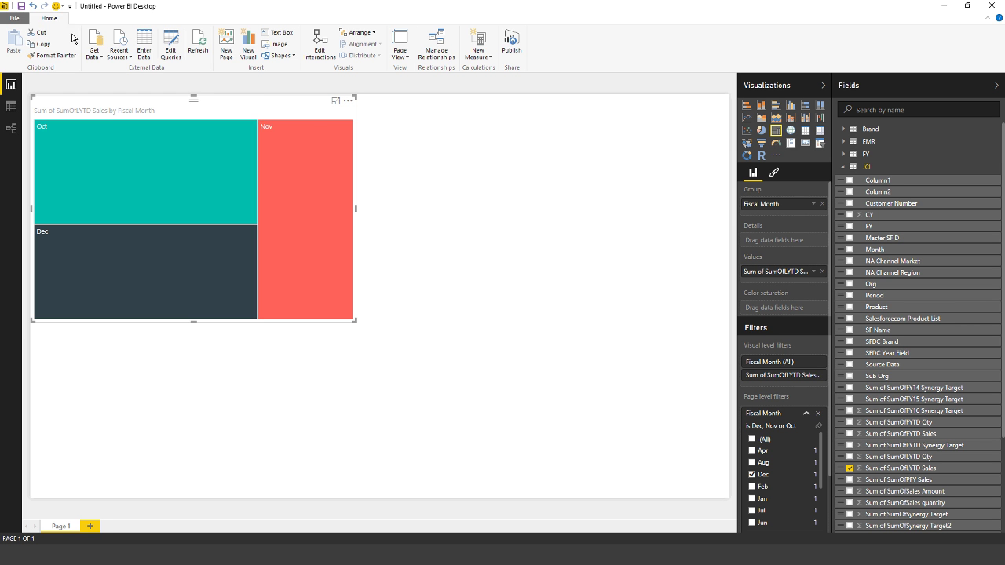
pyautogui.click(14, 18)
pyautogui.press('Escape')
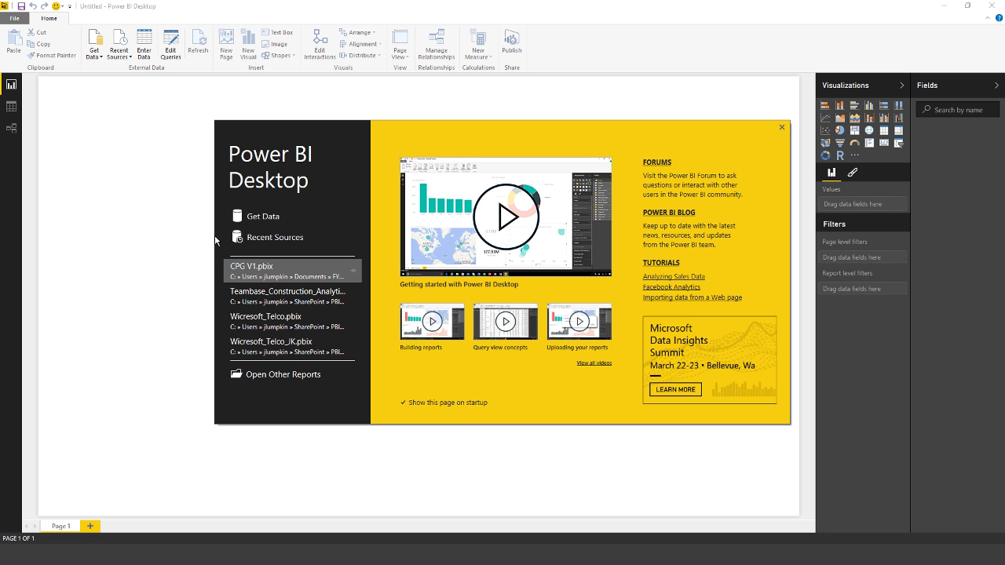
# - Dismiss the start screen and connect to the copied Wikipedia address for List_of_United_States_cities_by_crime_rate_(2014) as a Web data source
pyautogui.click(781, 127)
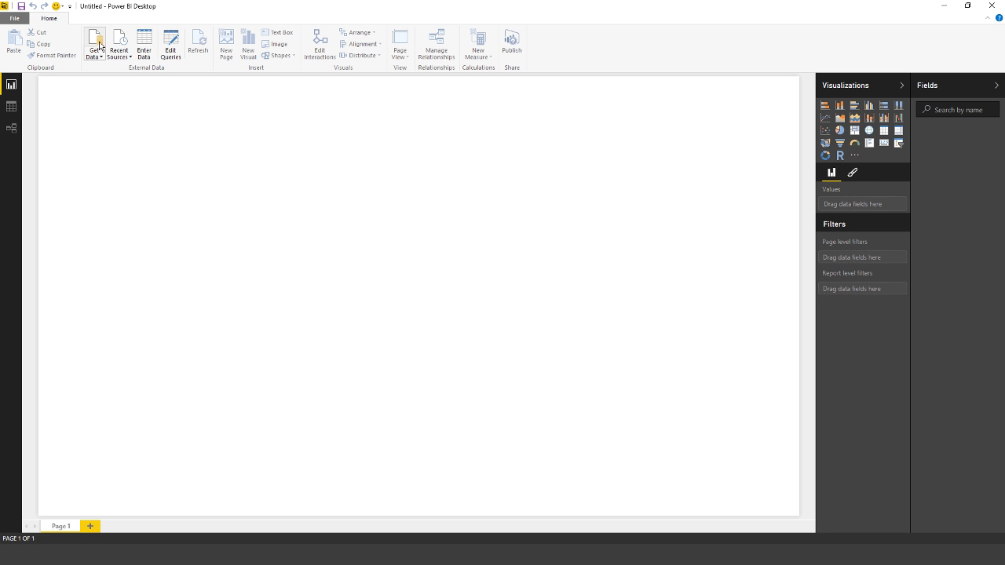
pyautogui.click(96, 43)
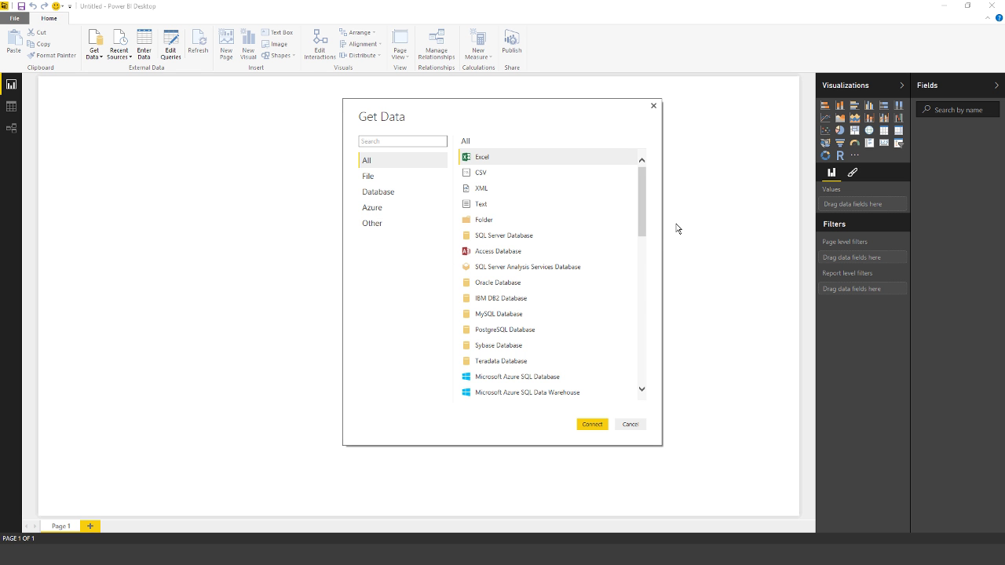
pyautogui.click(389, 224)
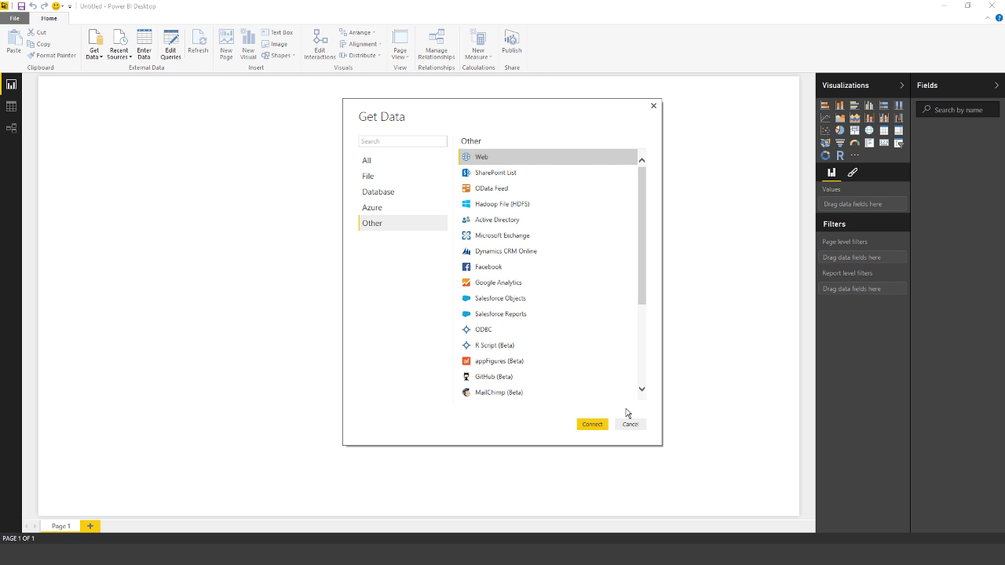
pyautogui.click(630, 424)
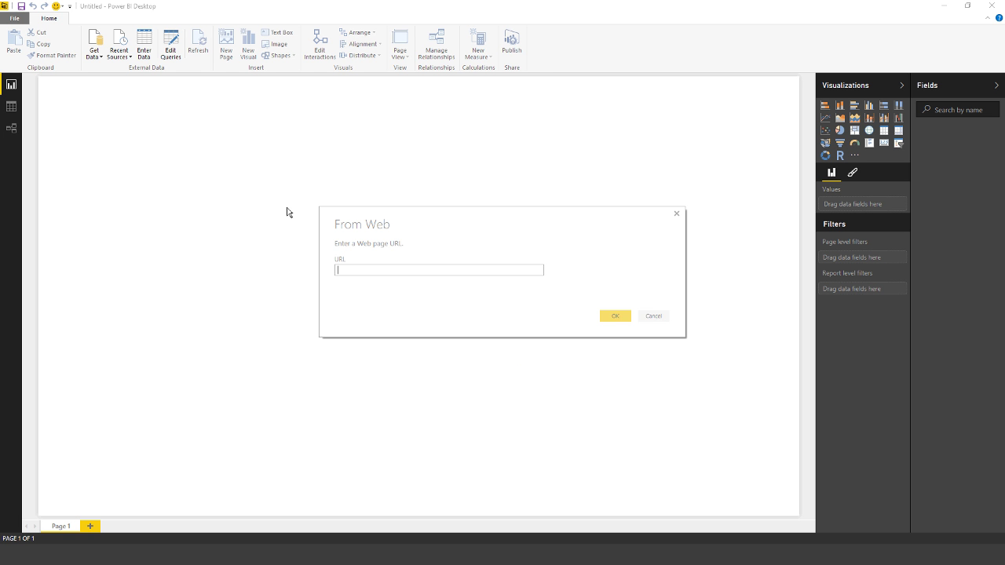
pyautogui.hotkey('ctrl', 'v')
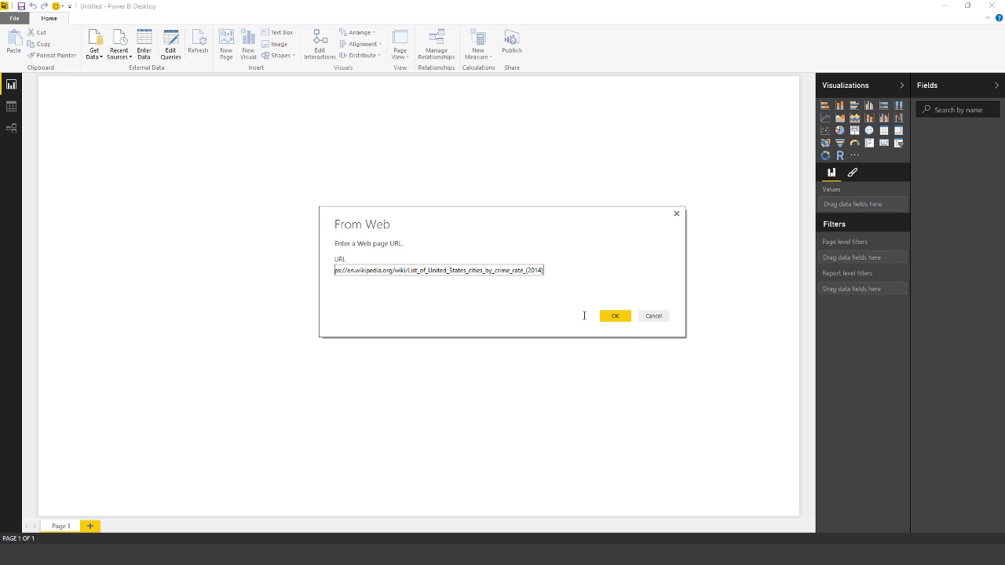
pyautogui.click(625, 328)
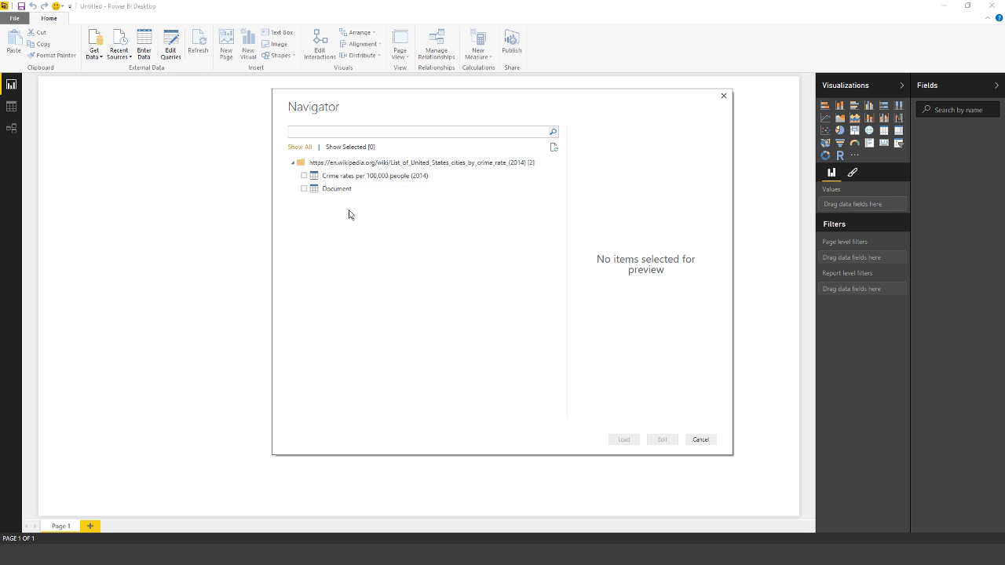
# - Open the Crime rates per 100,000 people (2014) table for query editing and filter out the repeated header row by excluding State in the State column
pyautogui.click(324, 176)
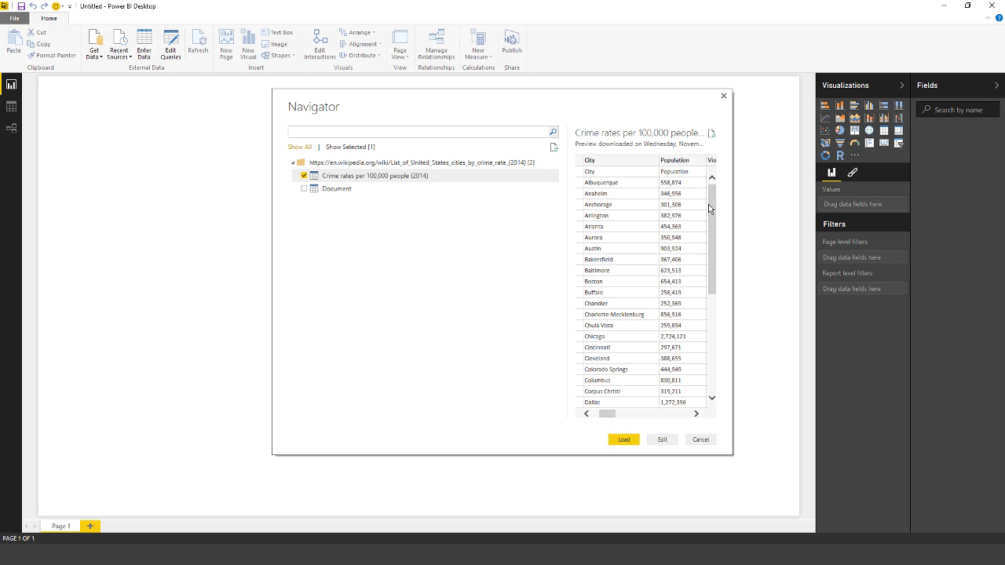
pyautogui.press('Return')
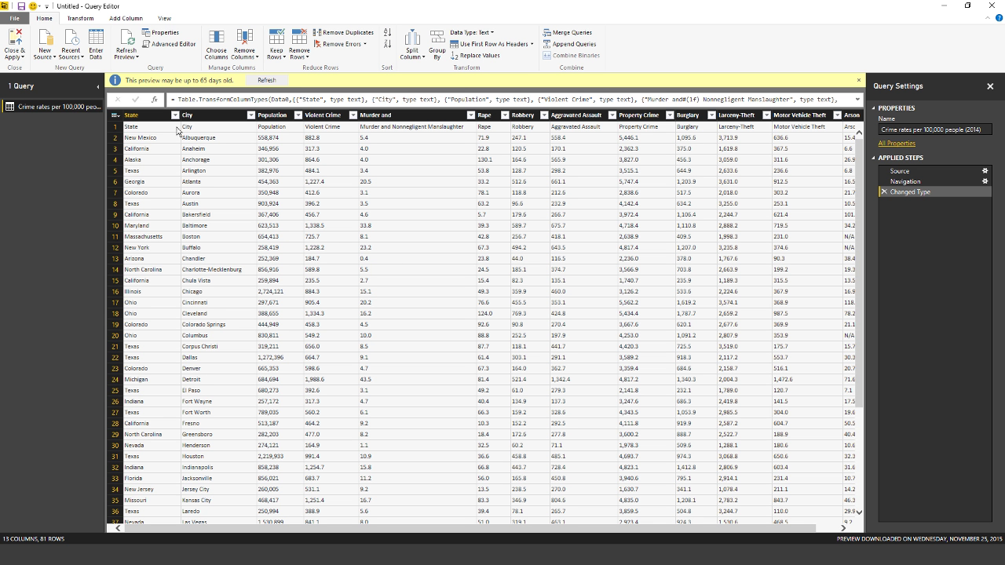
pyautogui.click(175, 115)
pyautogui.scroll(-7, 33, 256)
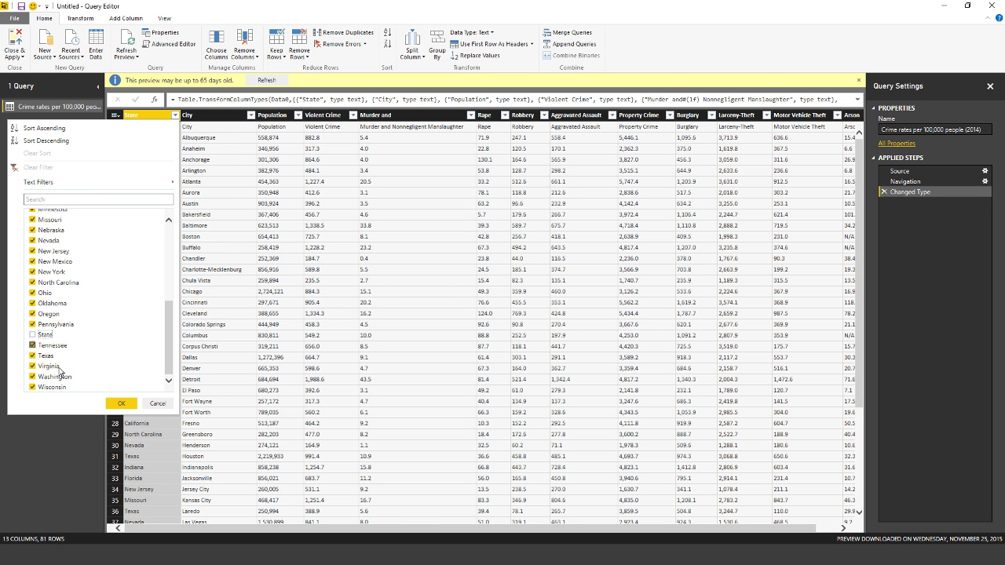
pyautogui.click(121, 402)
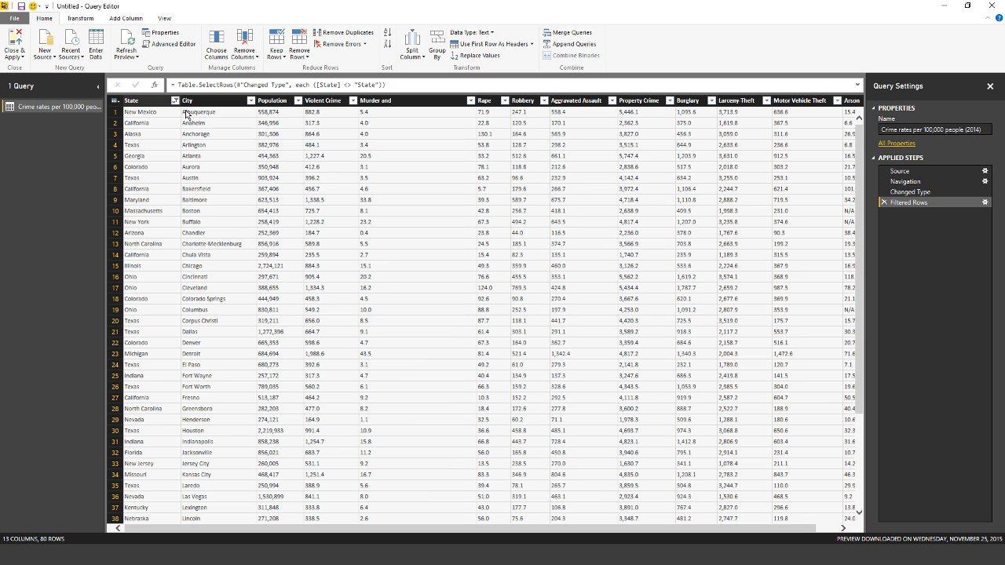
# - Change the data type of all columns from Population through Arson to Decimal Number
pyautogui.click(284, 101)
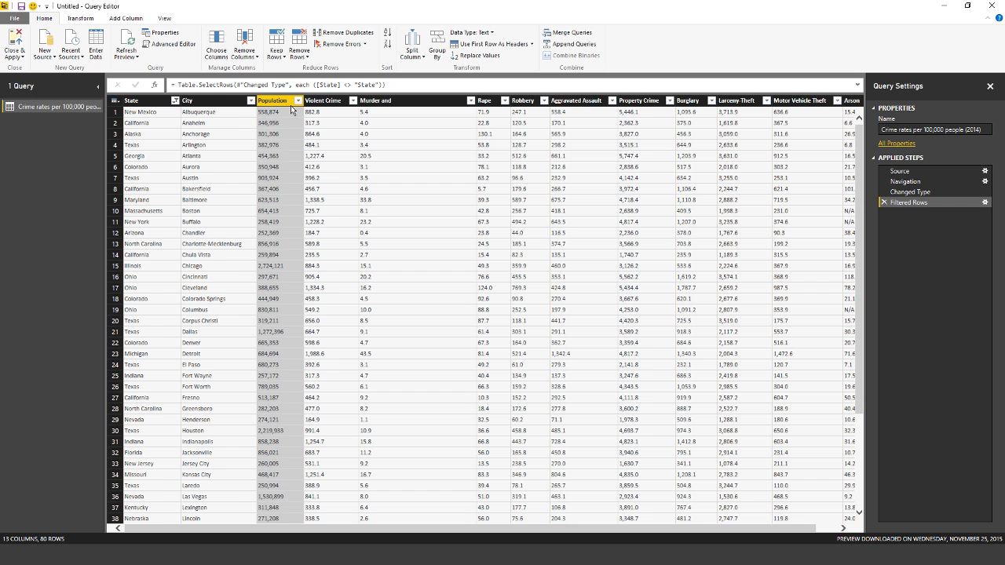
pyautogui.press('Right')
pyautogui.hotkey('shift', 'End')
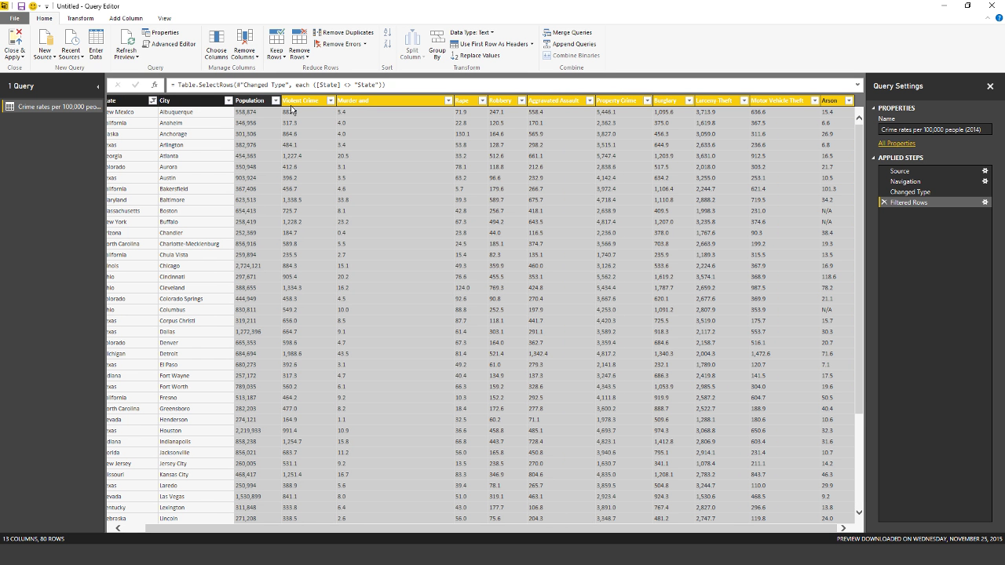
pyautogui.rightClick(369, 100)
pyautogui.moveTo(423, 207)
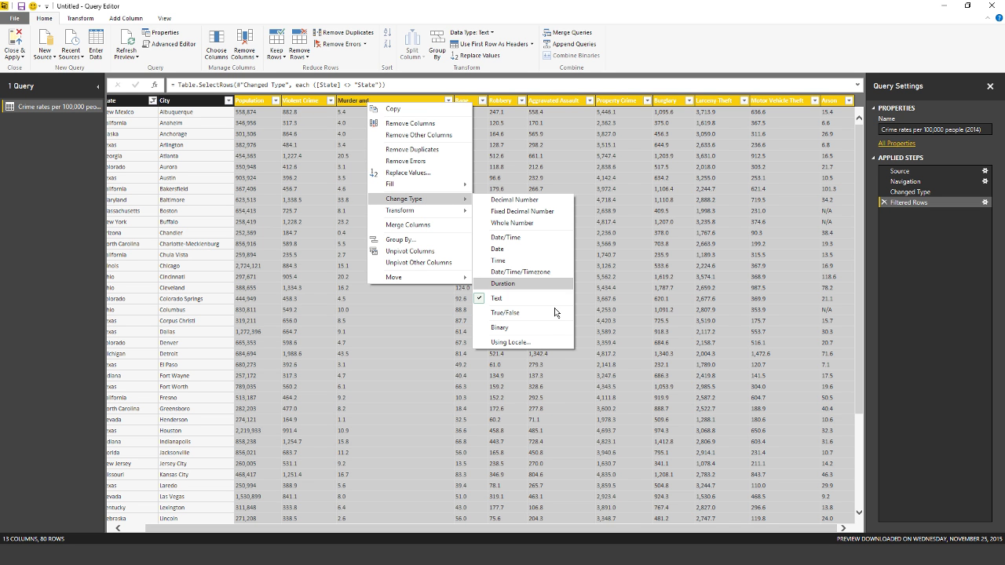
pyautogui.click(552, 213)
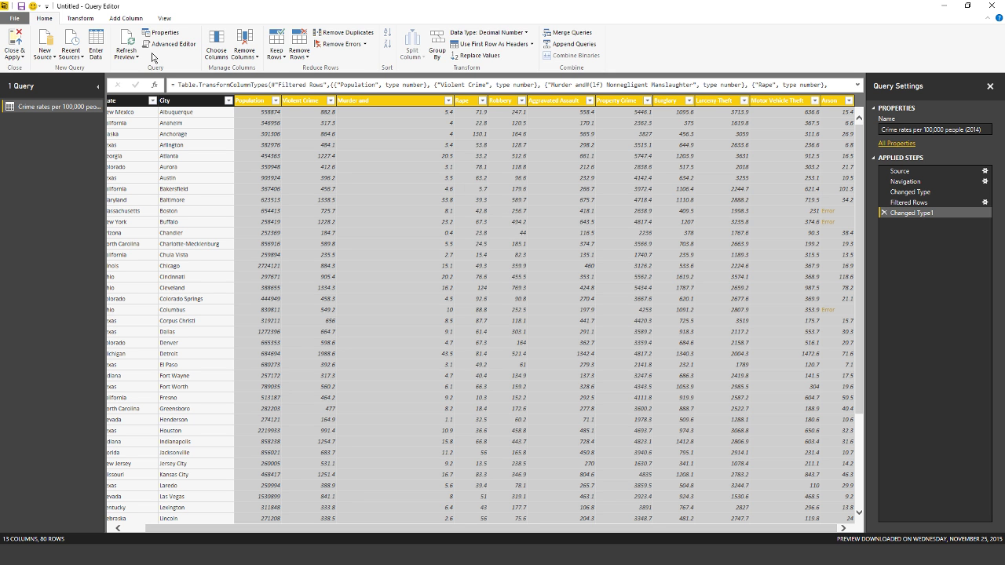
# - Add a custom column named Assault Rate with the formula [Aggravated Assault]/[Population], and apply the query changes to the report
pyautogui.click(127, 19)
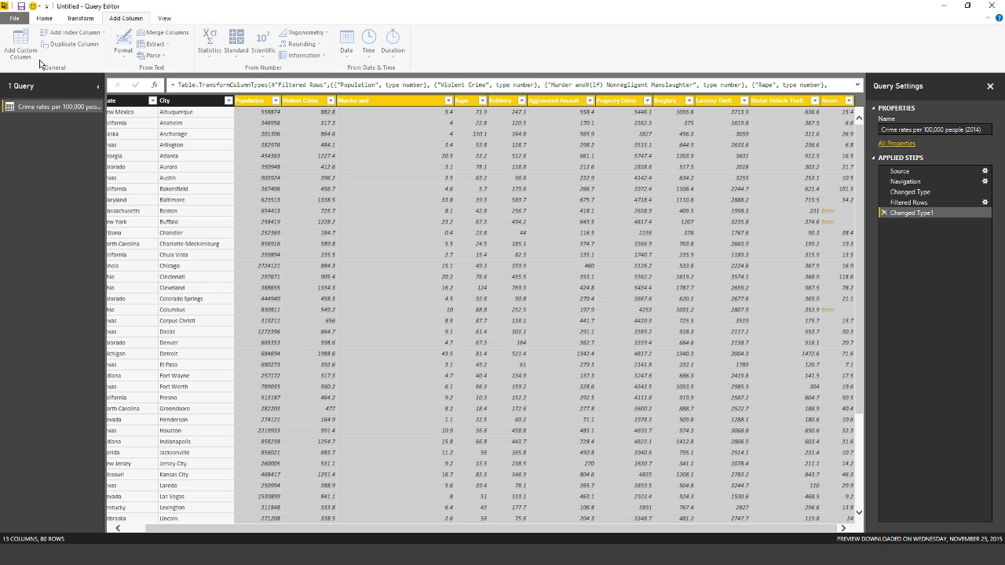
pyautogui.click(21, 43)
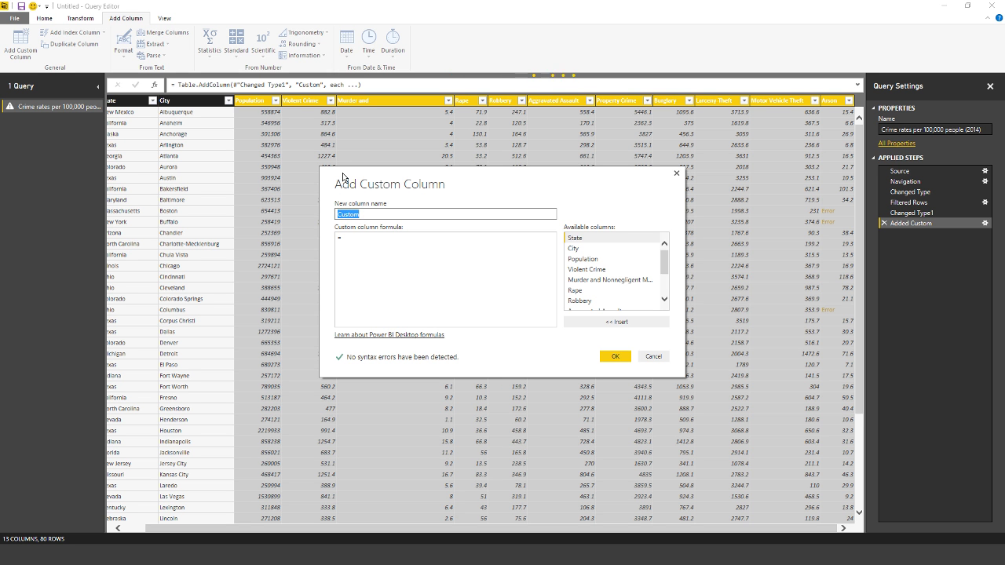
pyautogui.write('Assault Rate')
pyautogui.press('Tab')
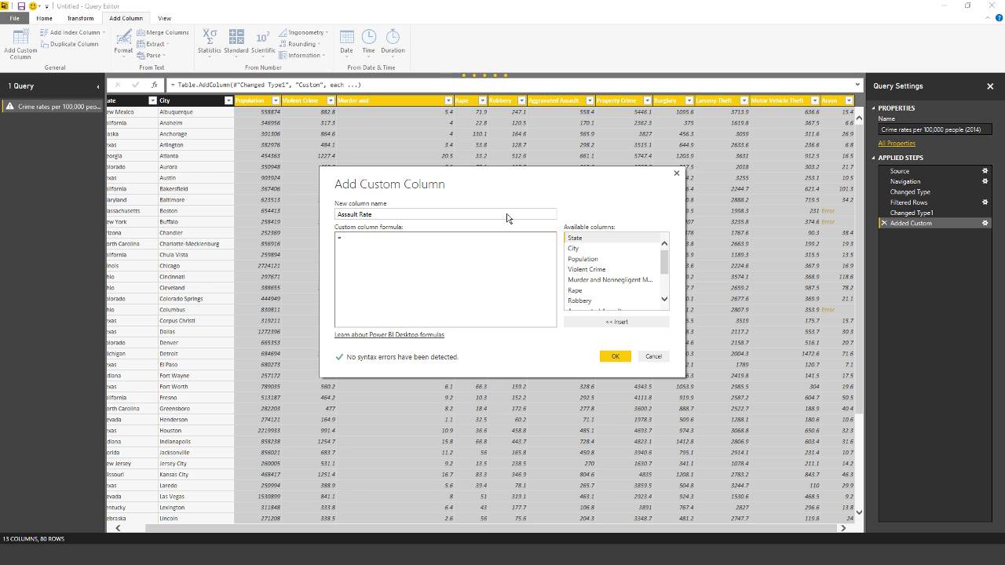
pyautogui.click(622, 308)
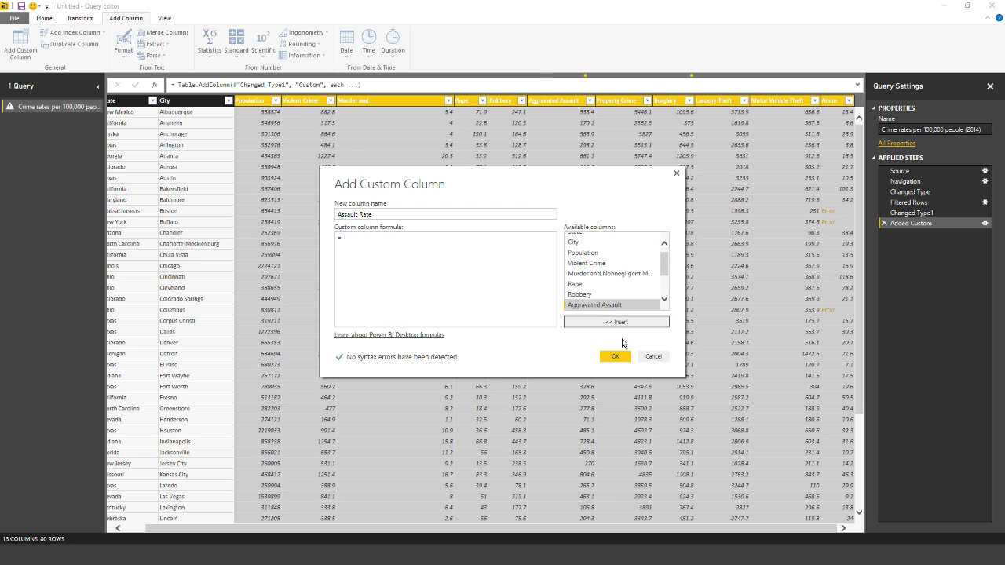
pyautogui.click(620, 322)
pyautogui.write('/')
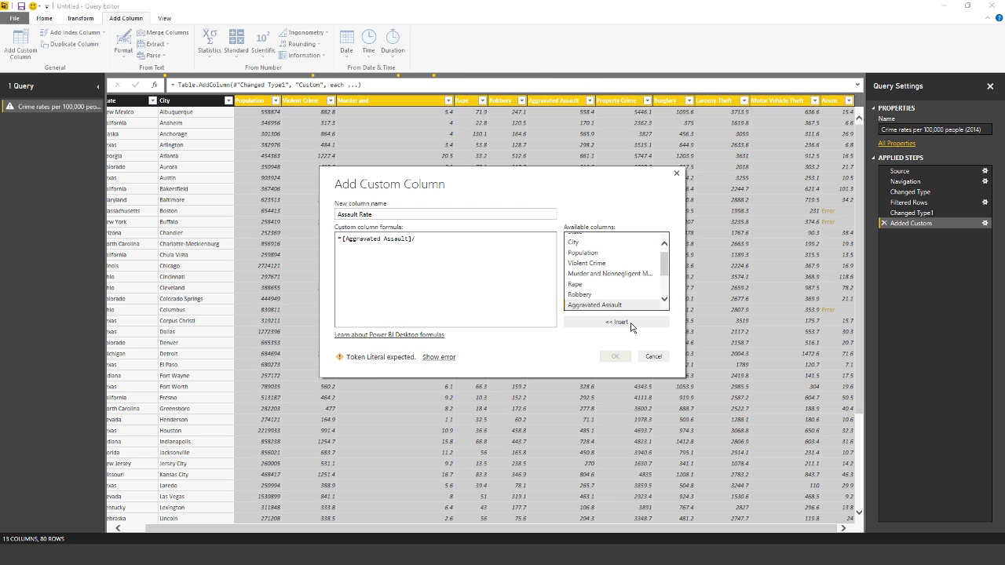
pyautogui.click(620, 253)
pyautogui.click(640, 321)
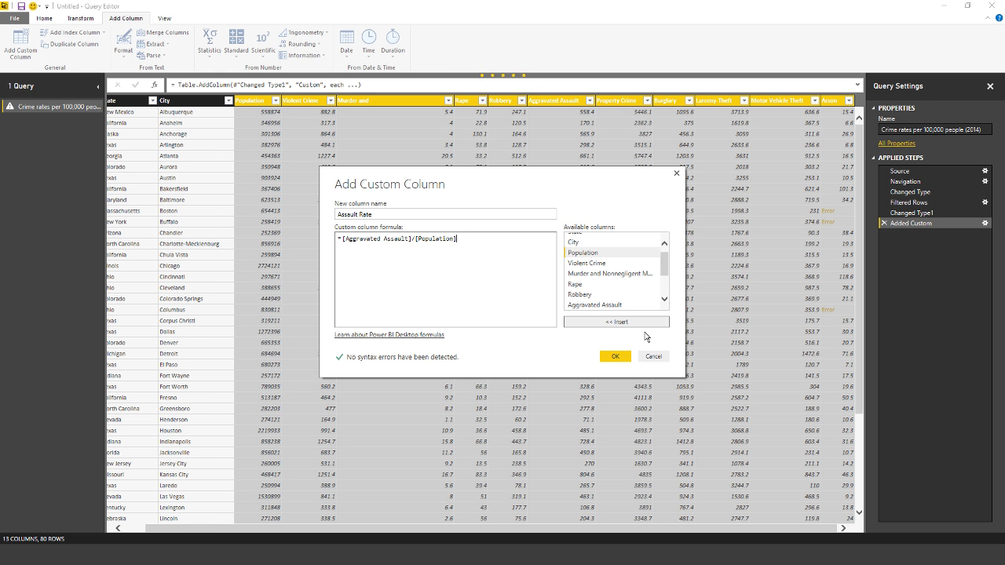
pyautogui.click(615, 356)
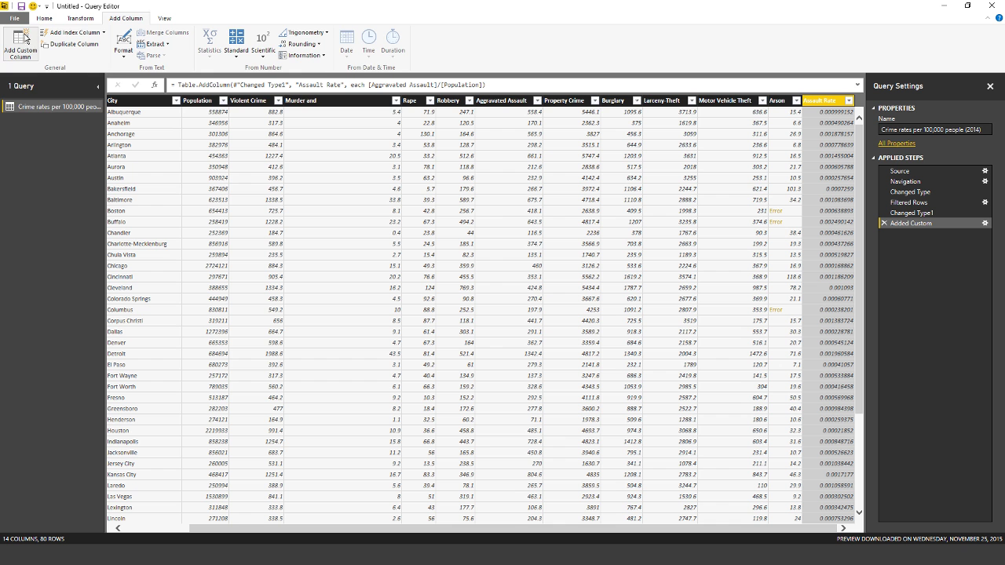
pyautogui.click(44, 18)
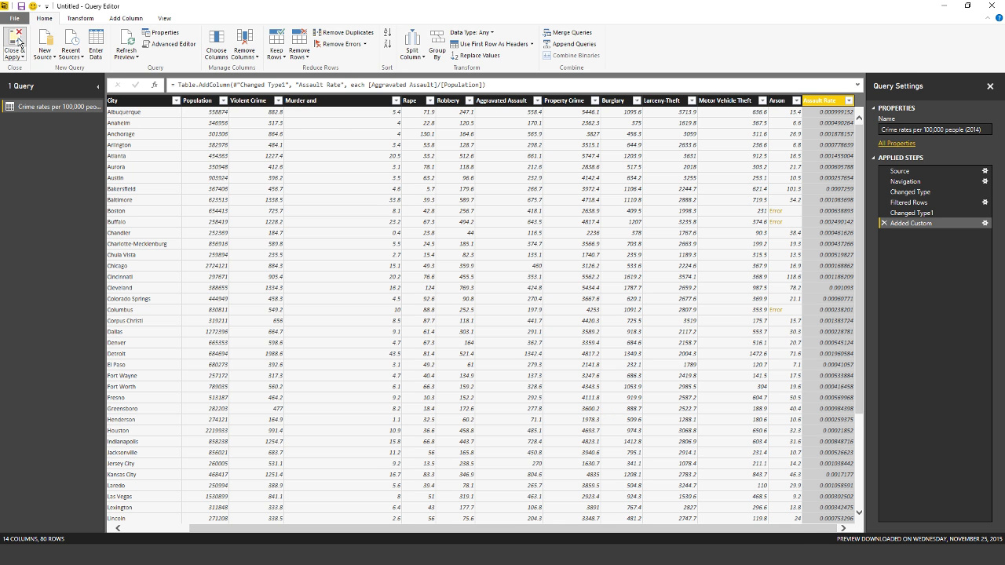
pyautogui.click(15, 43)
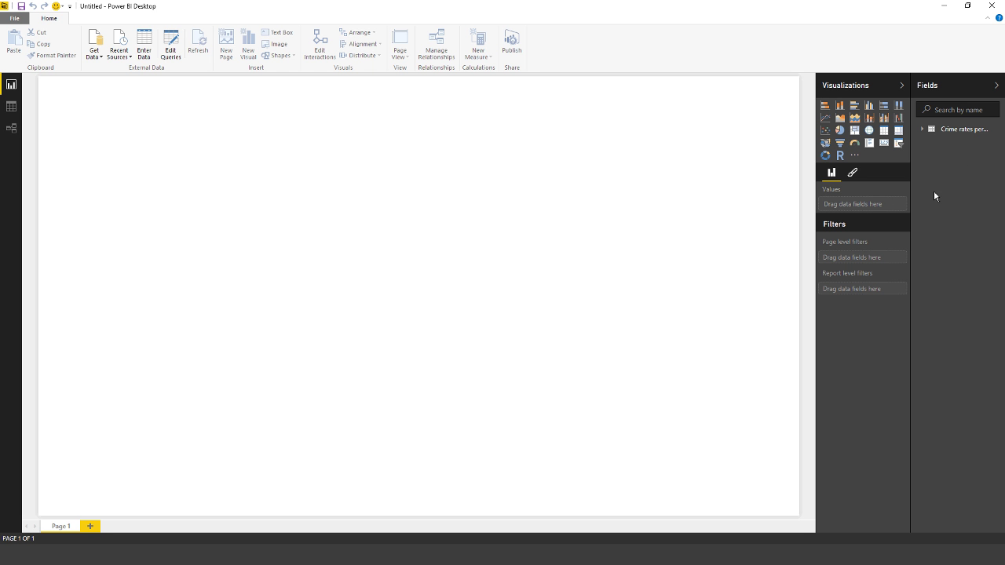
# - Create a map on the report page with City as the location and Assault Rate as the values
pyautogui.click(965, 130)
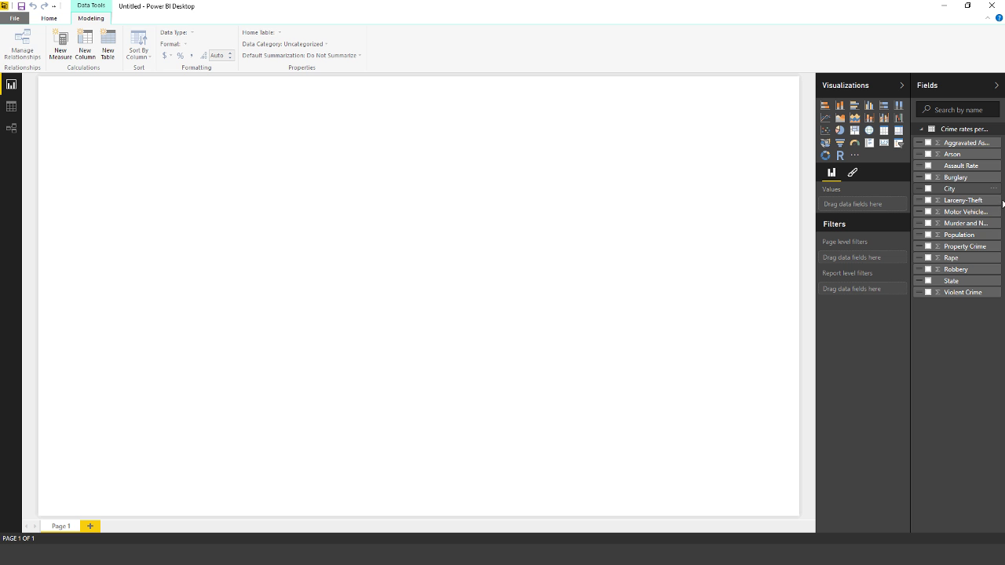
pyautogui.moveTo(981, 189); pyautogui.dragTo(393, 240)
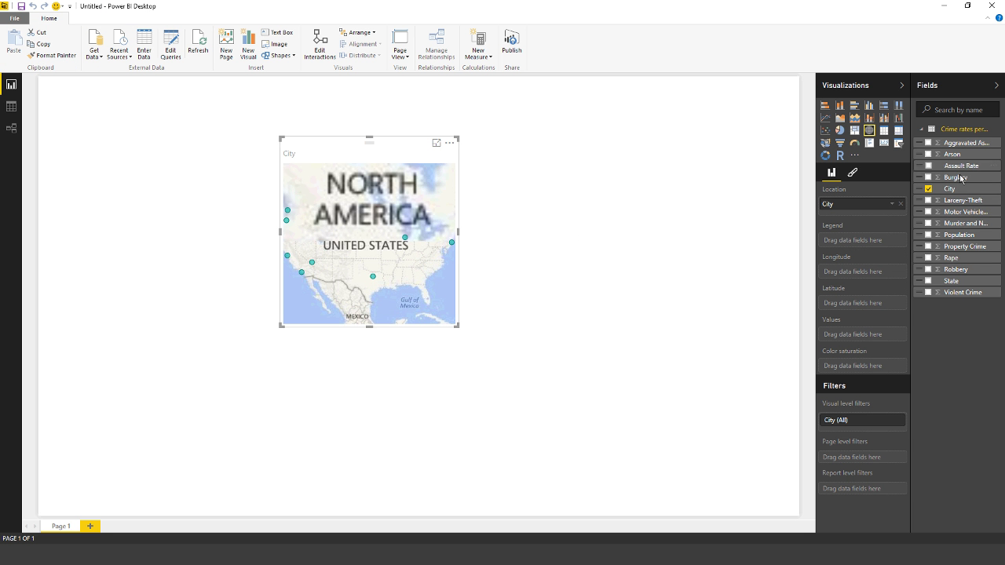
pyautogui.moveTo(961, 166); pyautogui.dragTo(377, 236)
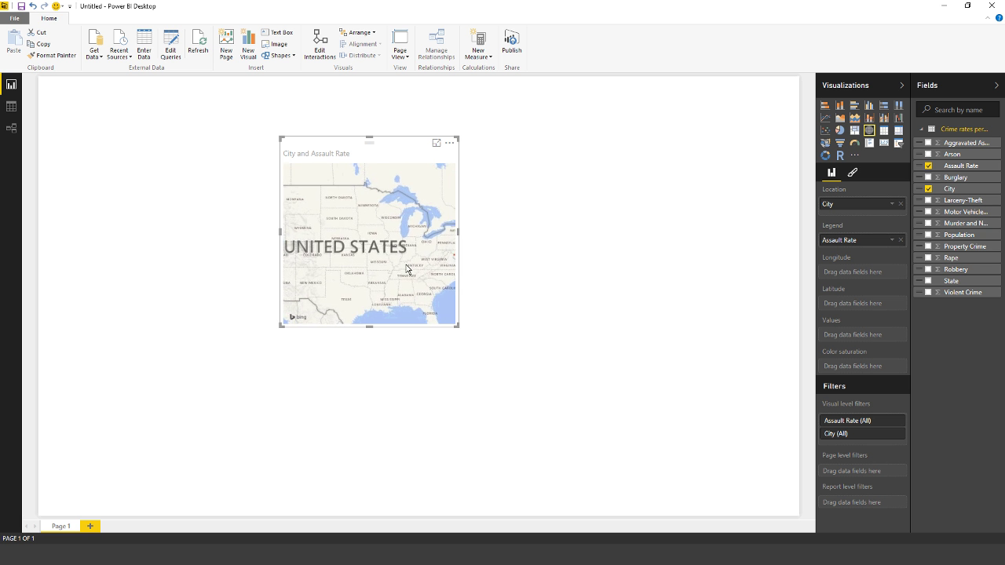
pyautogui.moveTo(894, 243); pyautogui.dragTo(904, 349)
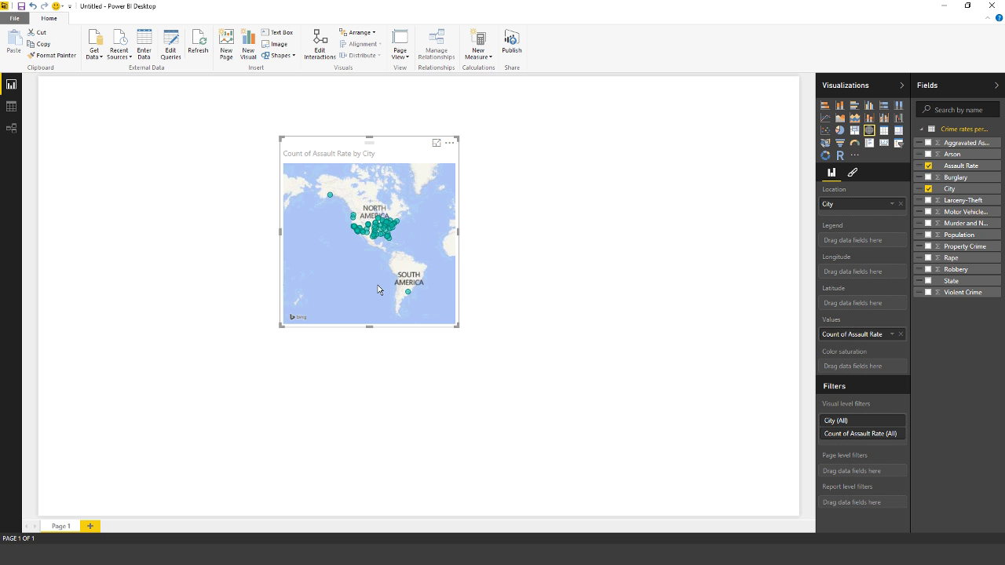
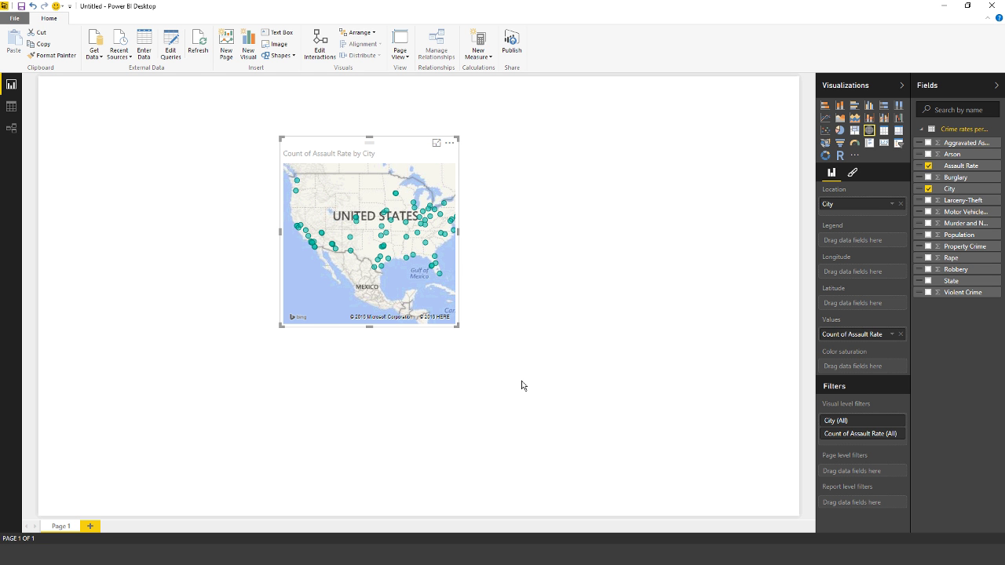
# - Look through the full list of available data source connectors, down to the online services such as SweetIQ and Twilio
pyautogui.click(102, 40)
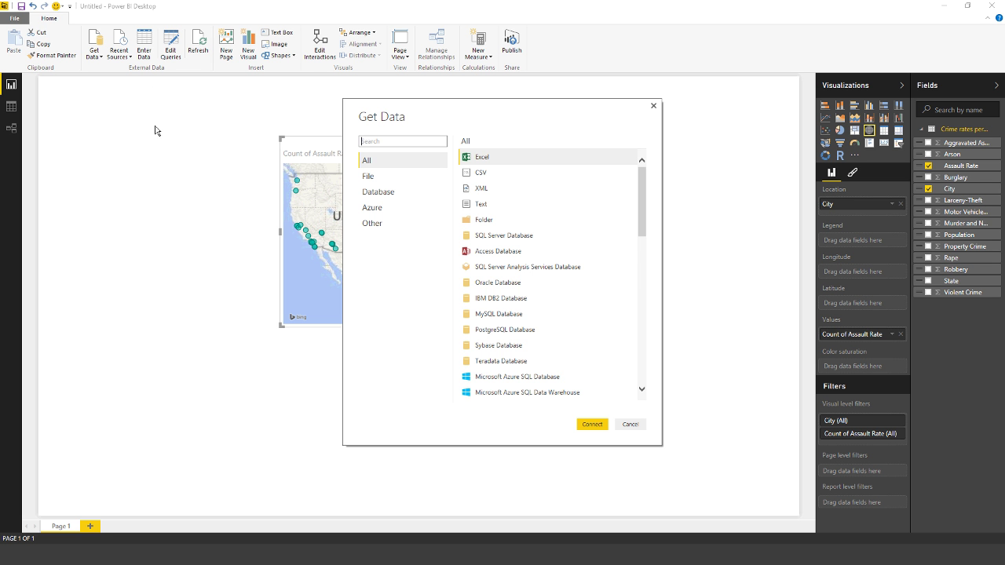
pyautogui.scroll(-1, 644, 227)
pyautogui.scroll(-6, 673, 243)
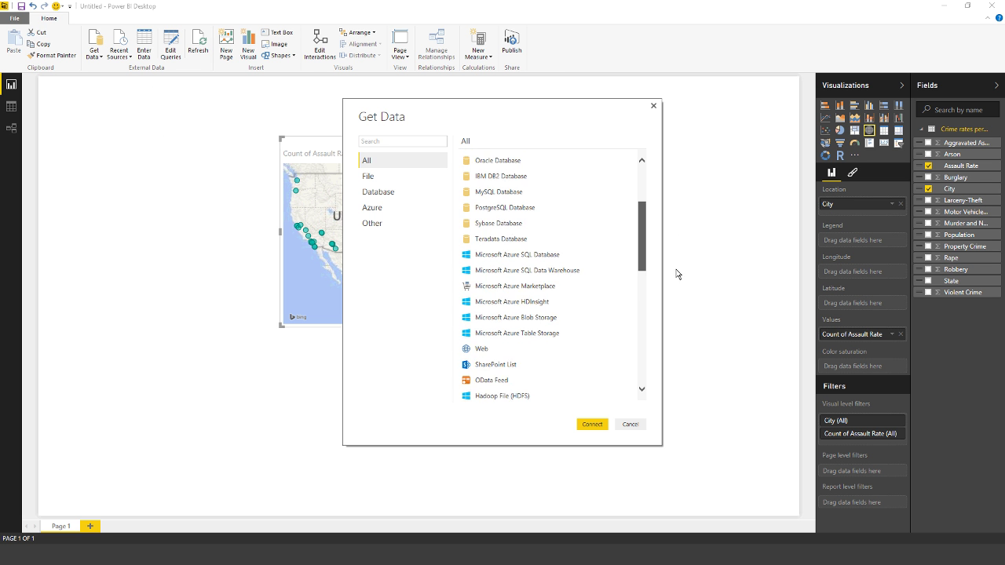
pyautogui.scroll(-3, 680, 337)
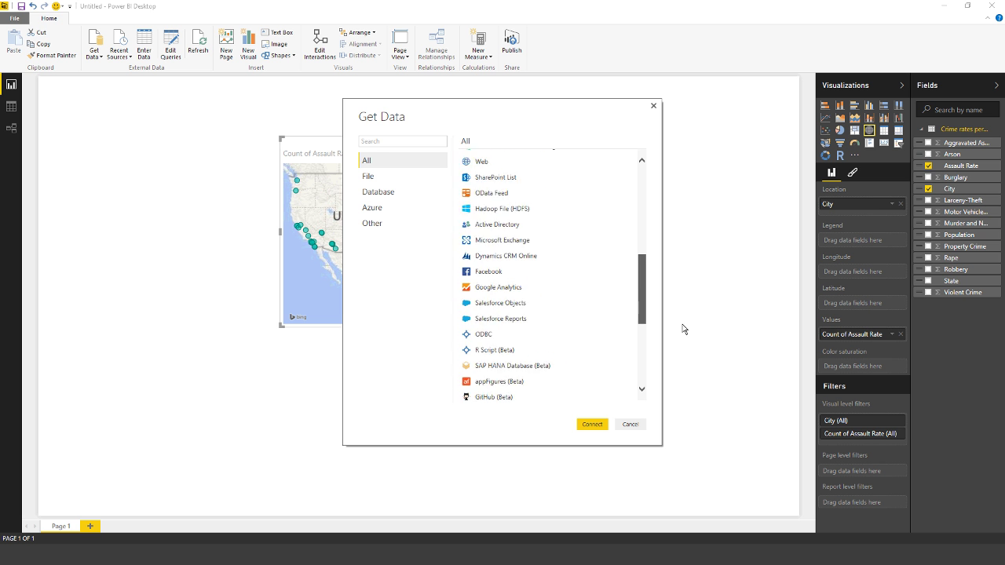
pyautogui.scroll(-1, 674, 358)
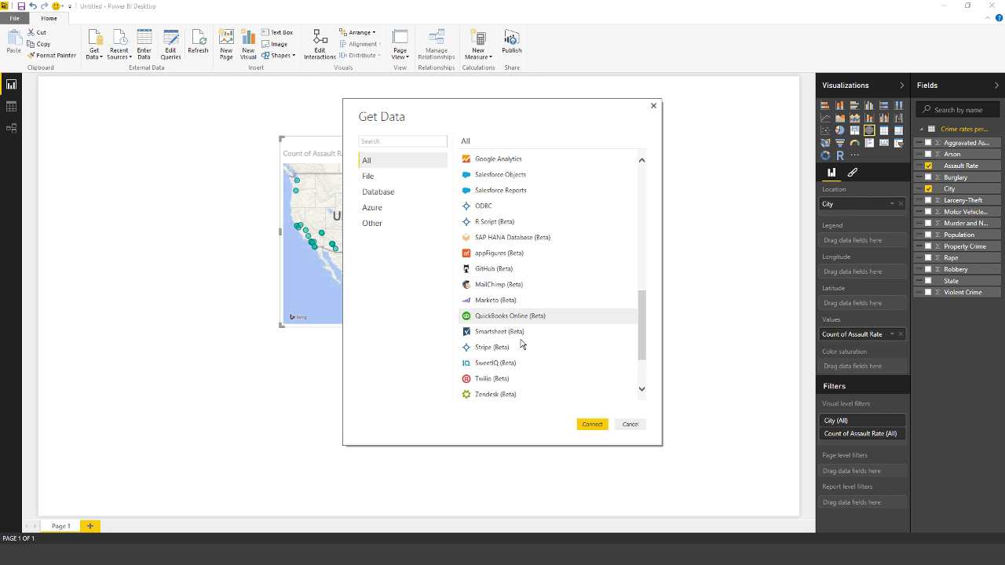
pyautogui.click(550, 364)
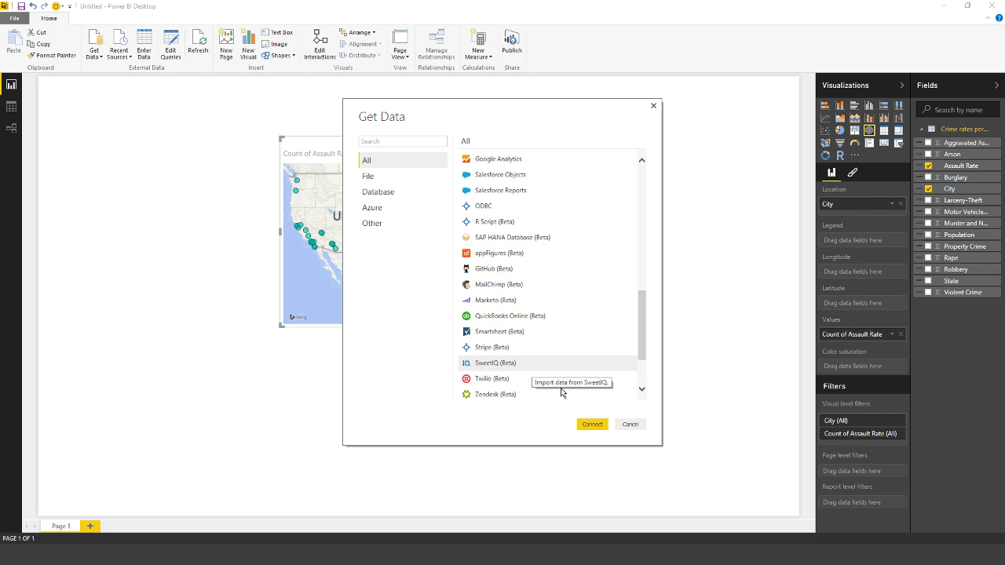
pyautogui.press('Down')
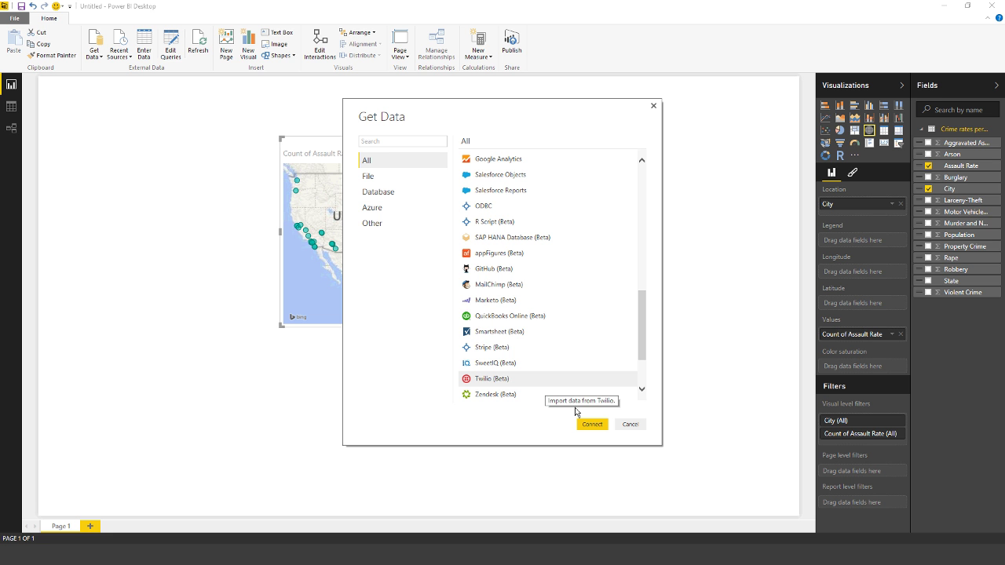